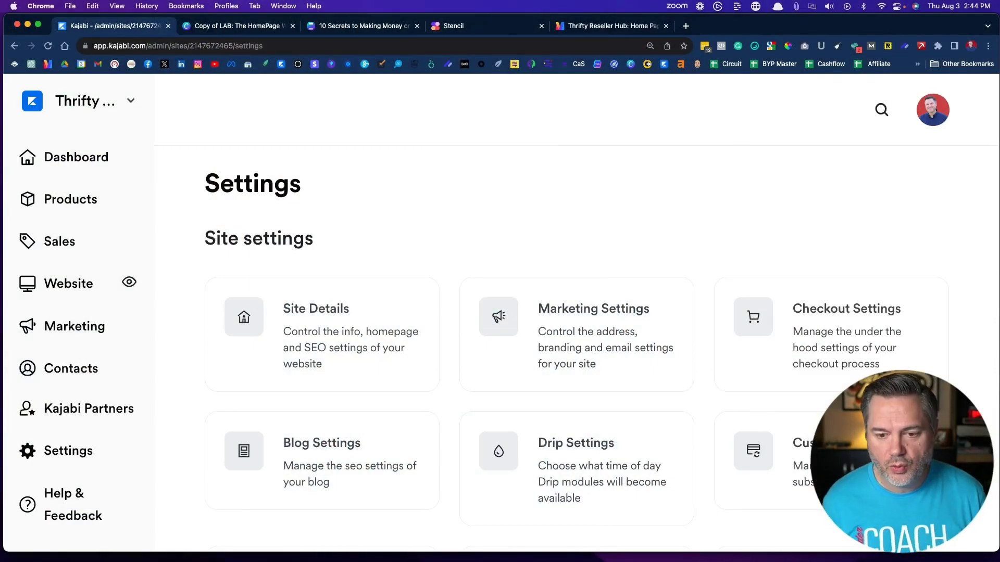
# - Scroll down the site Settings page past Site Details, Marketing, Checkout, Blog and Drip
pyautogui.scroll(-1, 148, 279)
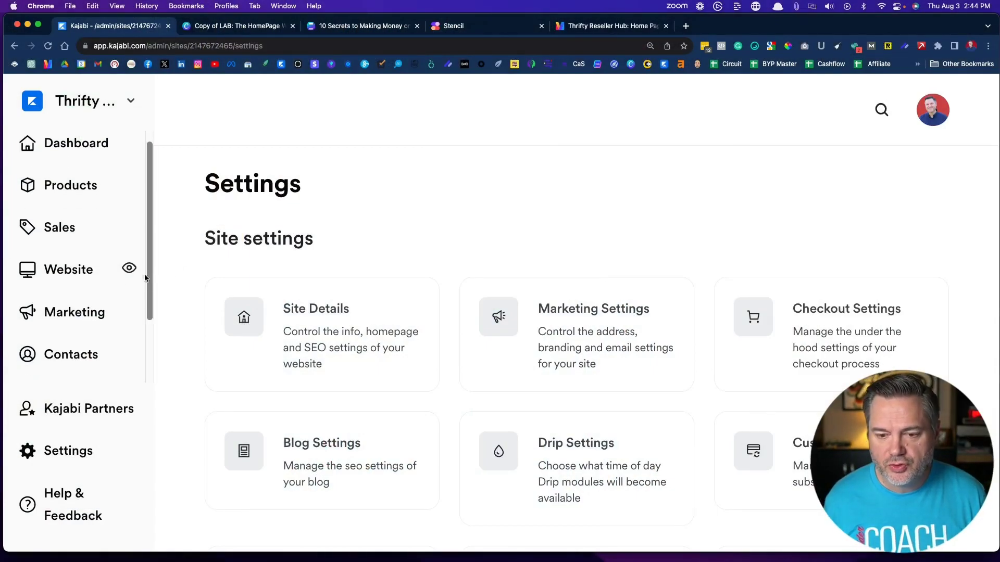
# - Open the Template Store from Website > Design and browse free templates like Carl, Rise and Kim
pyautogui.click(59, 268)
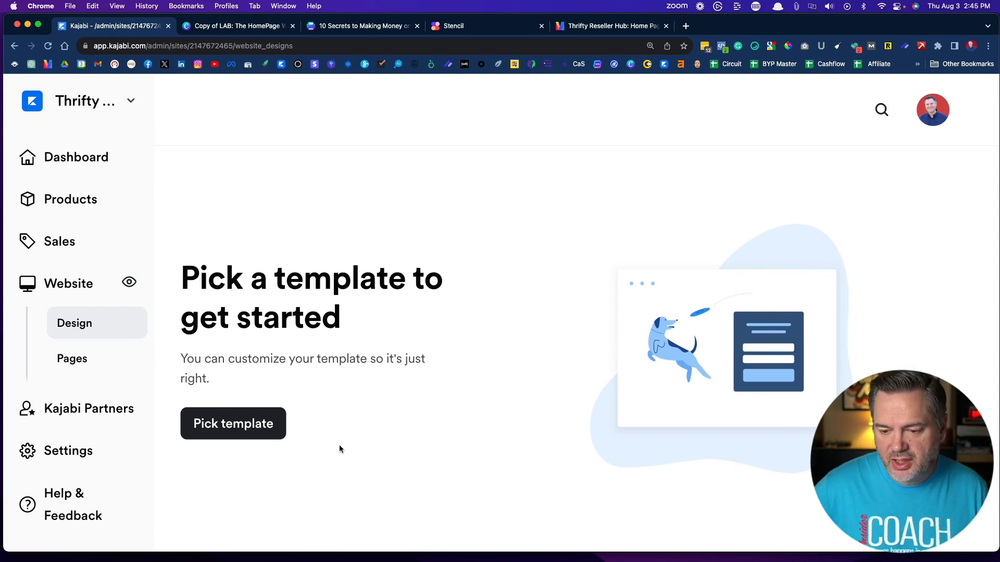
pyautogui.click(236, 422)
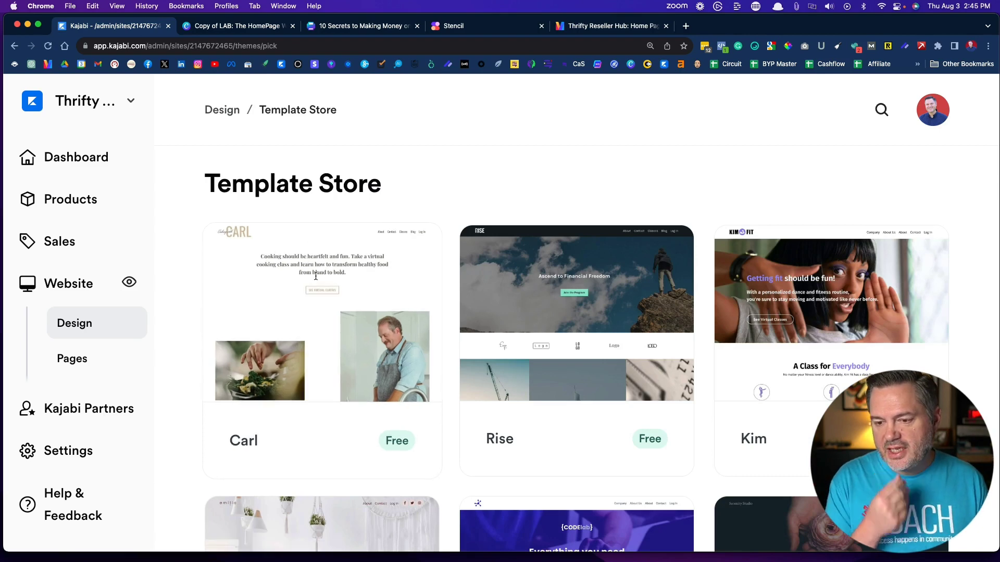
pyautogui.scroll(-5, 557, 315)
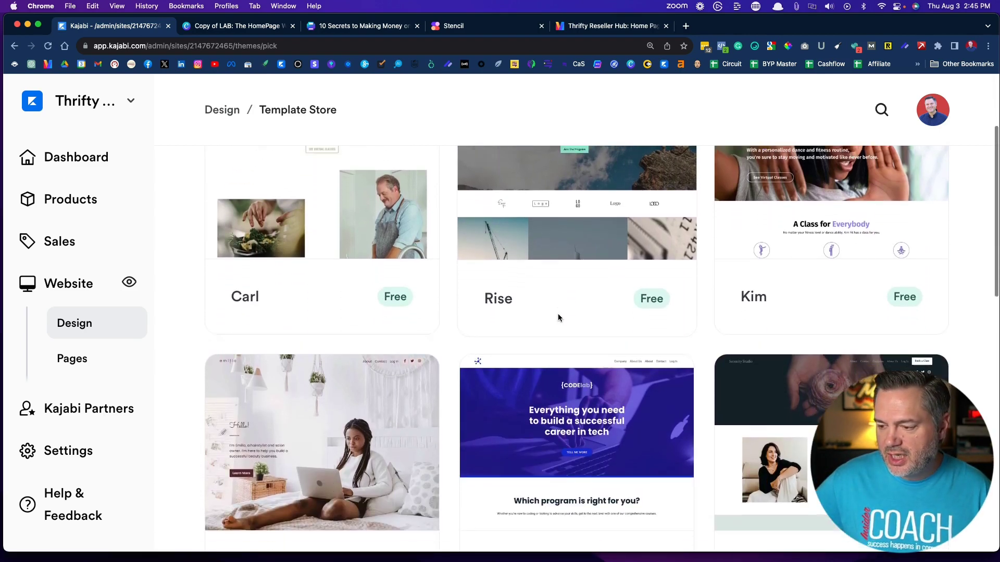
pyautogui.scroll(-10, 557, 316)
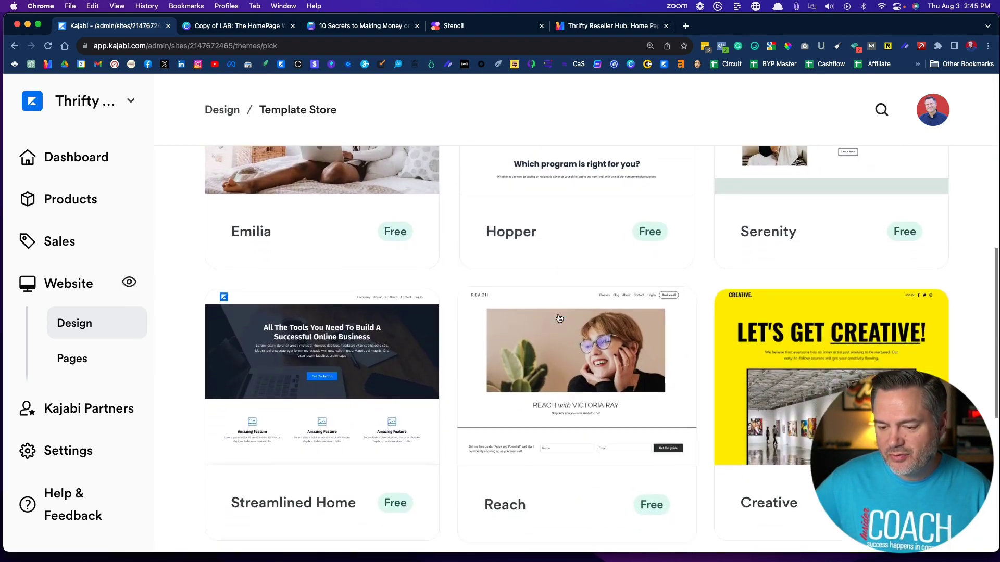
pyautogui.scroll(-5, 559, 318)
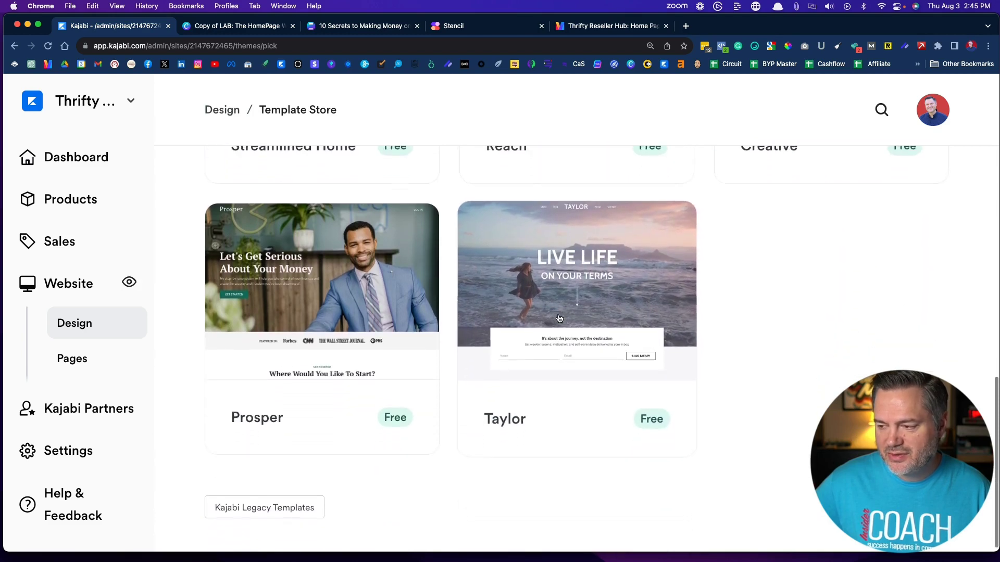
pyautogui.scroll(4, 559, 319)
pyautogui.scroll(7, 559, 319)
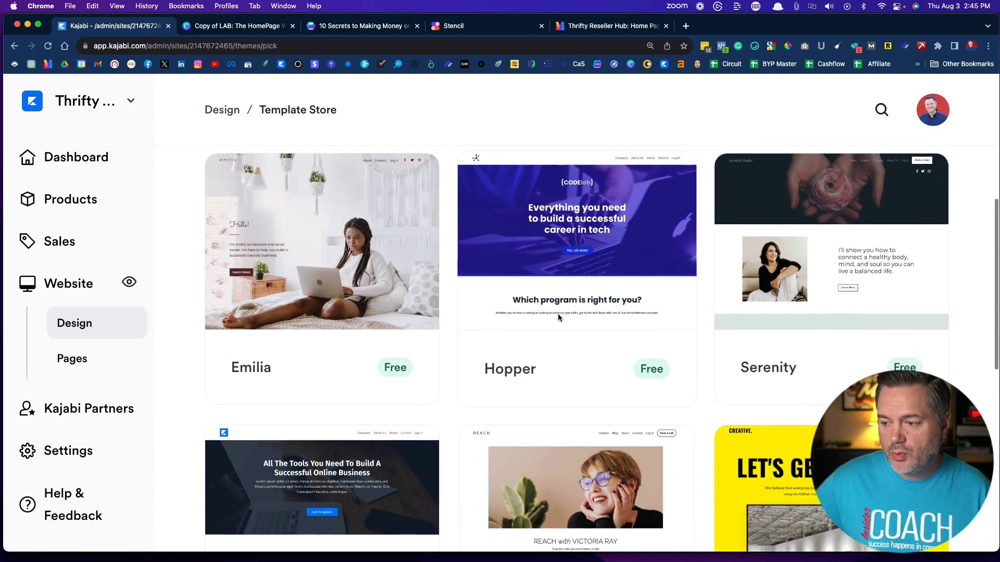
pyautogui.scroll(3, 559, 318)
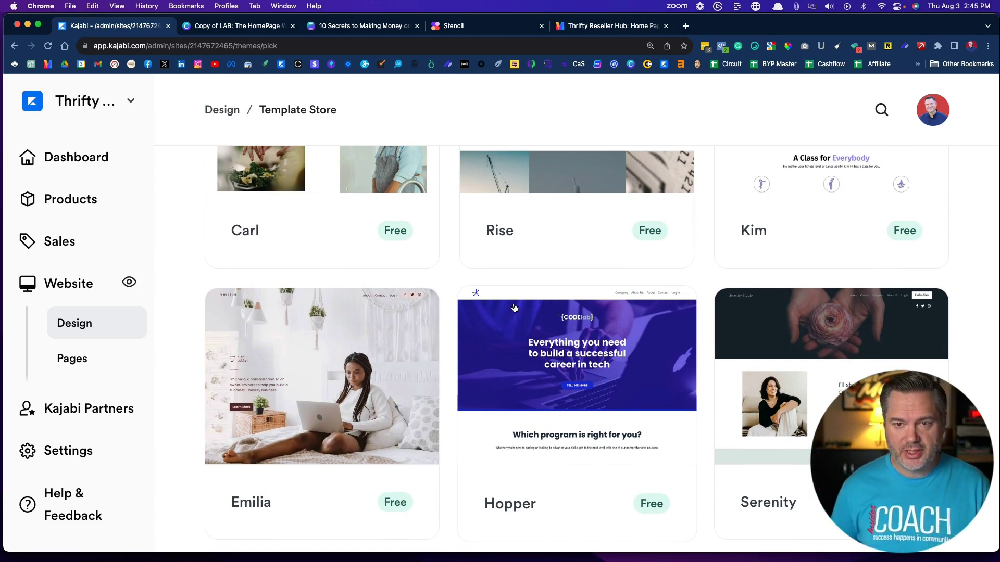
# - Review the Canva HomePage Wireframe's hero headline, START HERE button and three numbered success steps
pyautogui.click(235, 26)
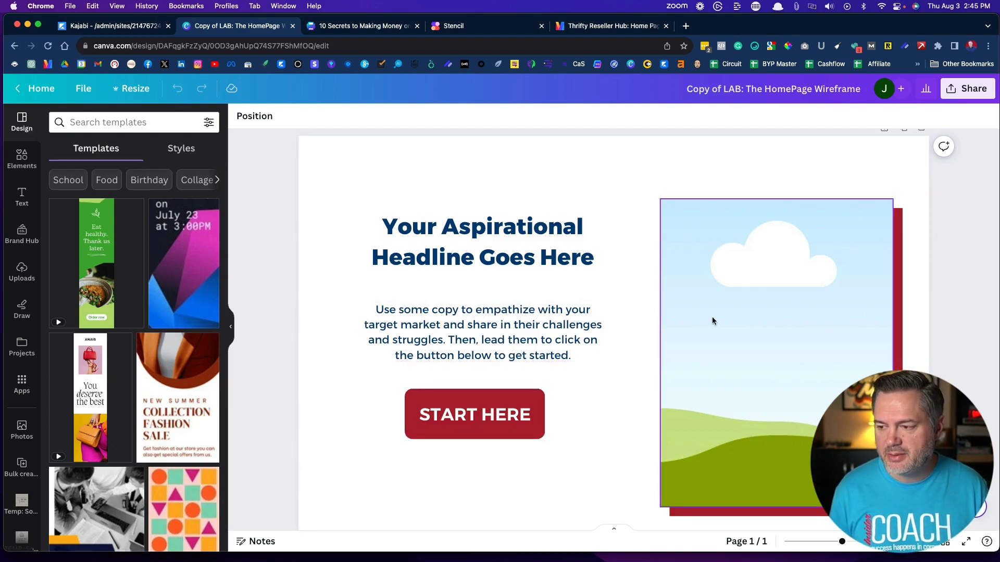
pyautogui.scroll(-7, 633, 319)
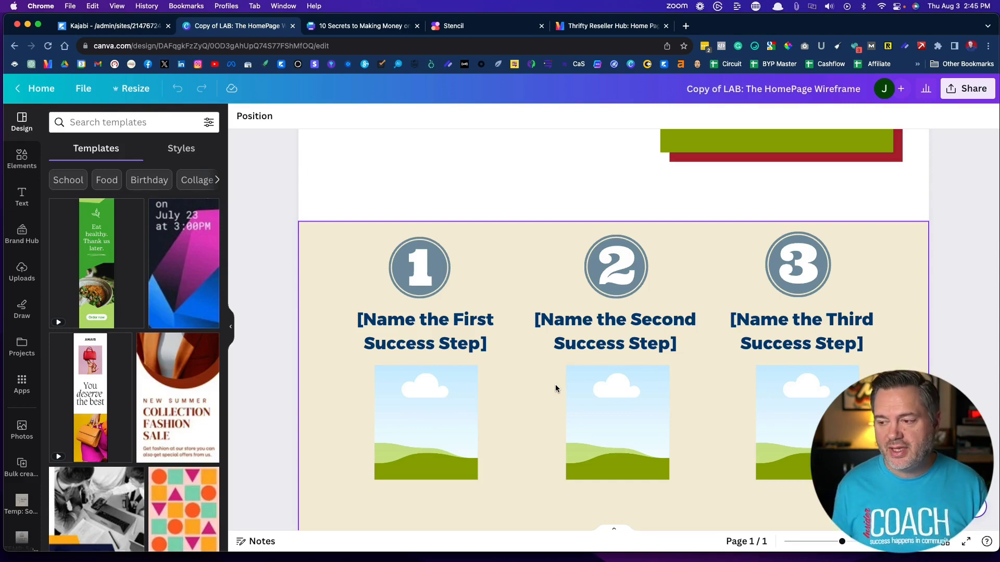
pyautogui.scroll(-10, 555, 388)
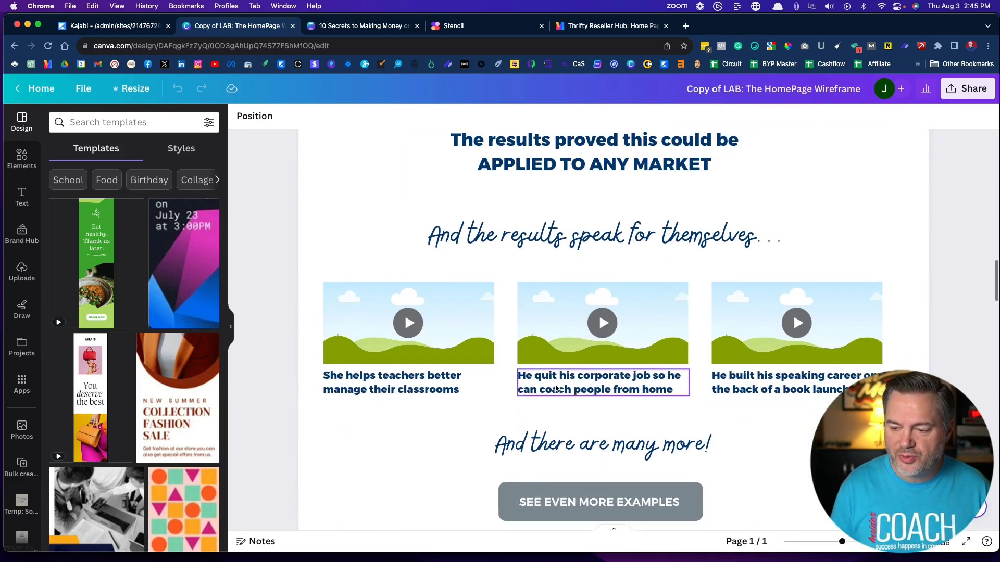
pyautogui.scroll(10, 555, 388)
pyautogui.scroll(6, 555, 388)
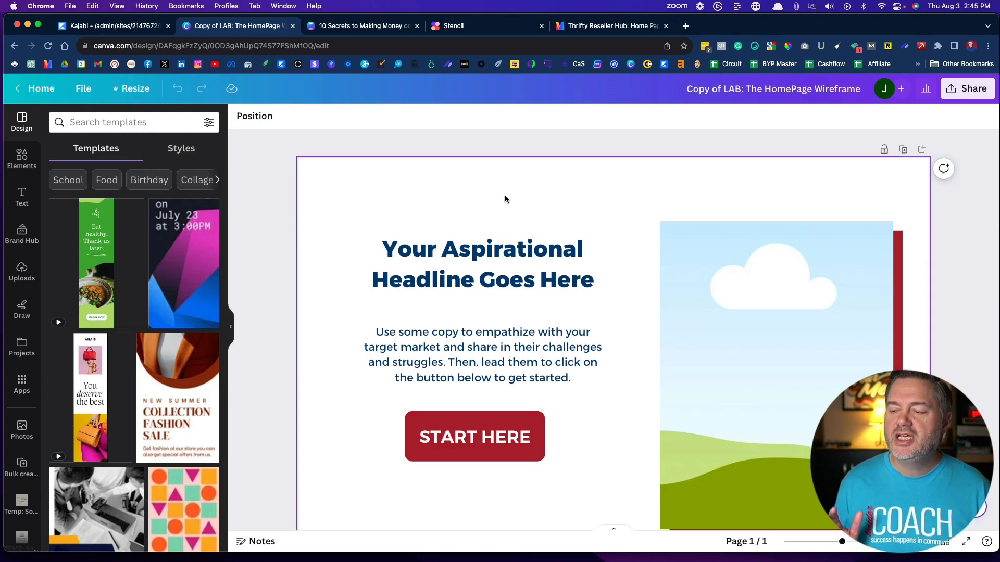
pyautogui.scroll(-5, 678, 436)
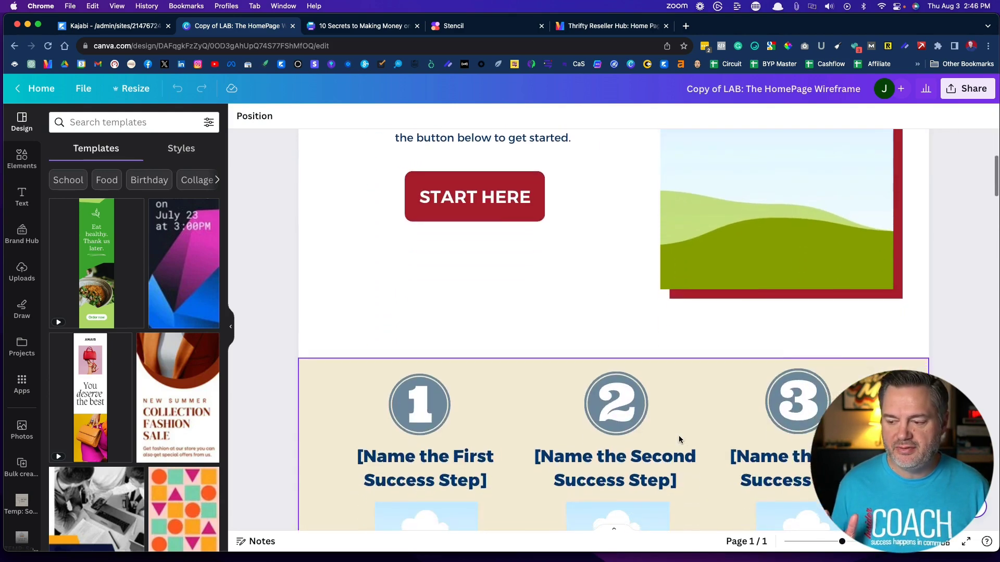
pyautogui.scroll(3, 679, 435)
pyautogui.scroll(2, 679, 437)
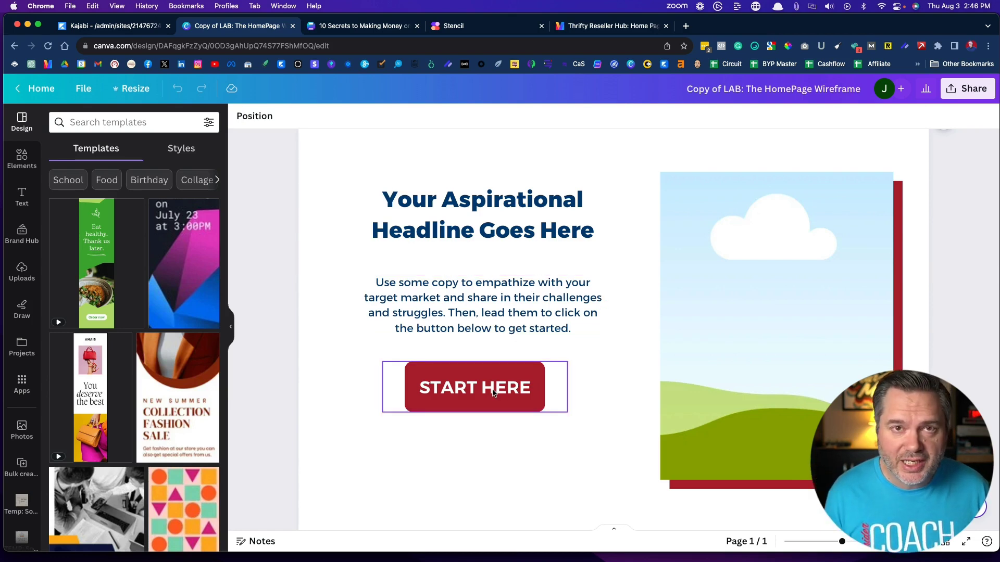
pyautogui.scroll(-5, 740, 330)
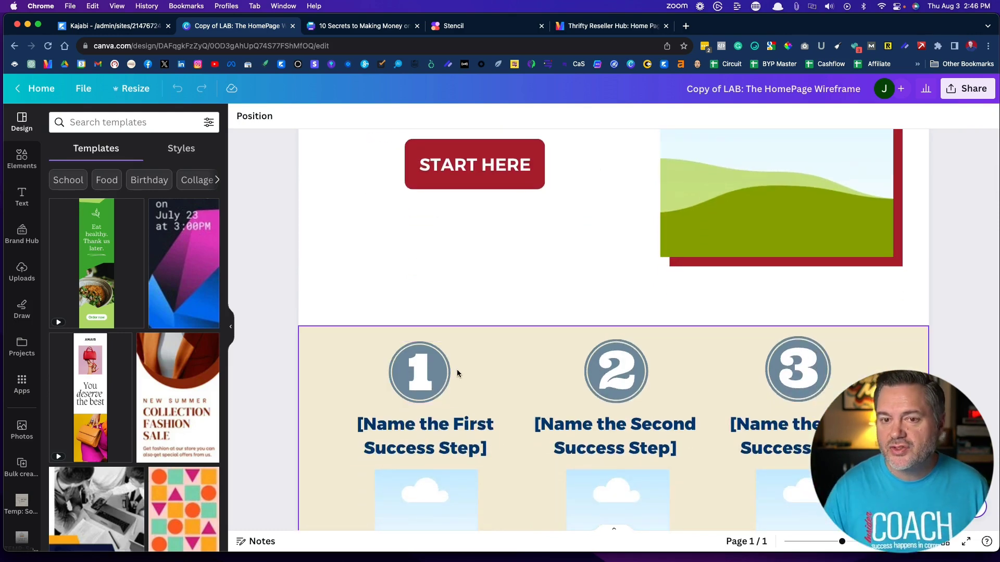
# - Return to the Kajabi Template Store and scroll down to the bottom of the templates
pyautogui.click(107, 30)
pyautogui.scroll(-4, 360, 320)
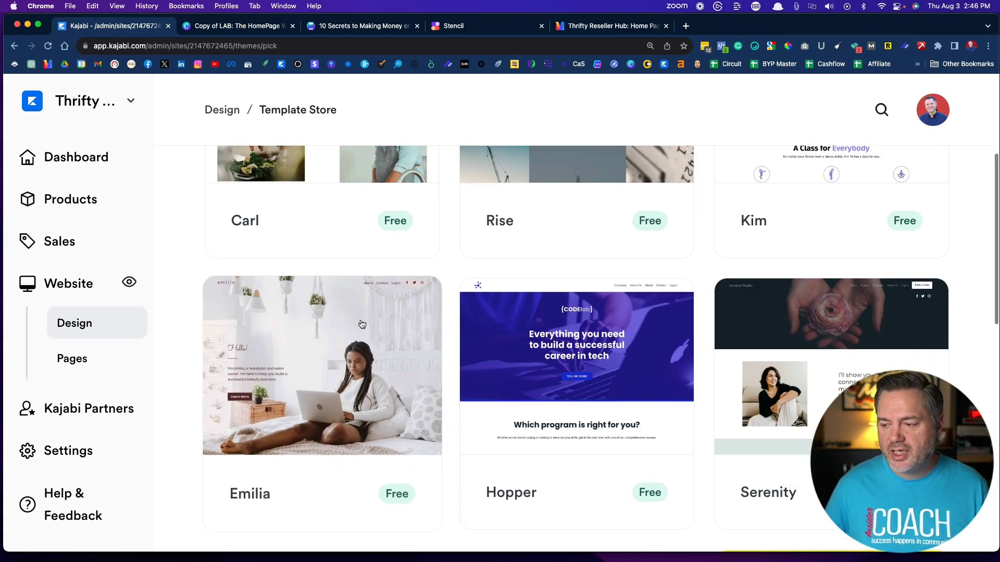
pyautogui.scroll(3, 361, 322)
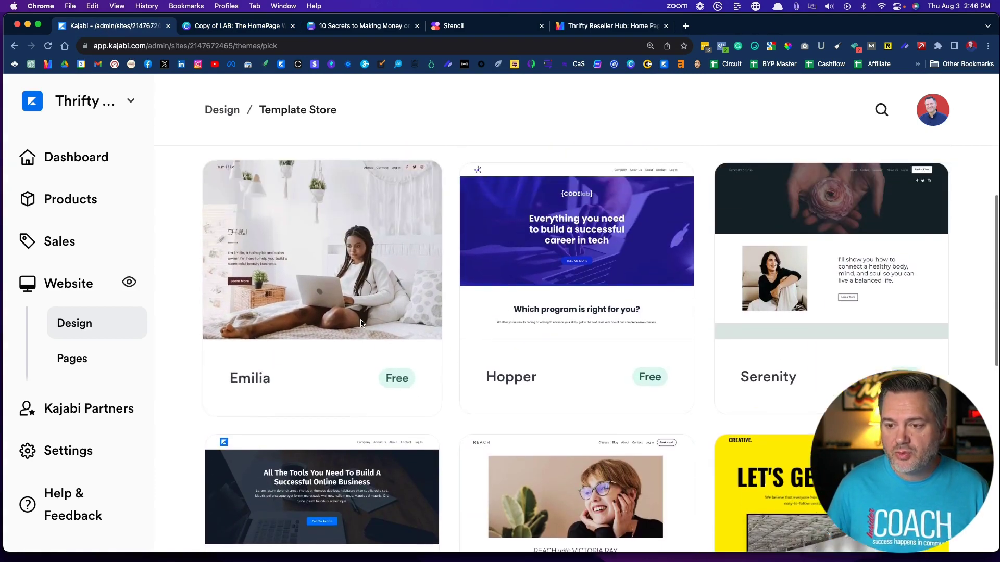
pyautogui.scroll(5, 276, 308)
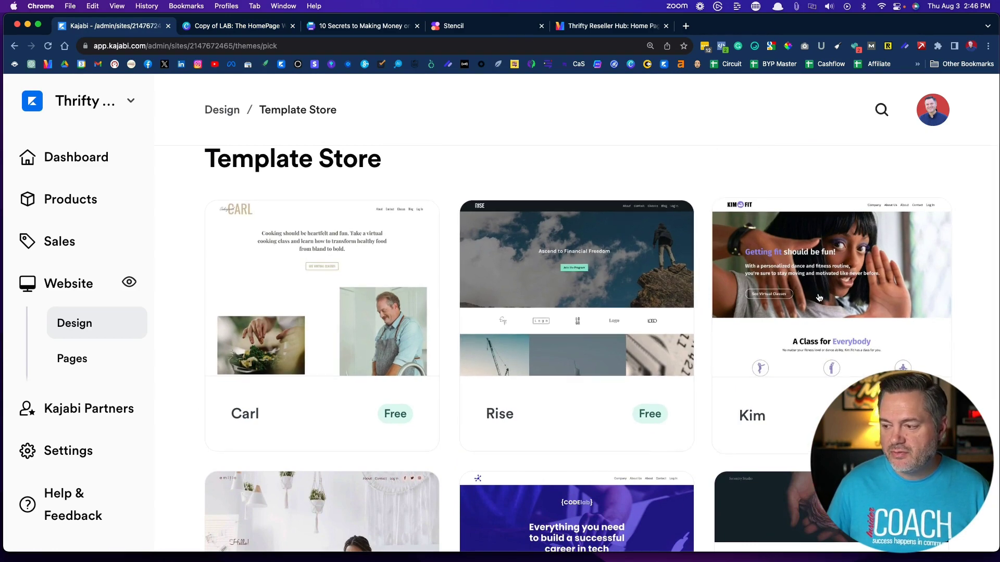
pyautogui.scroll(-10, 818, 297)
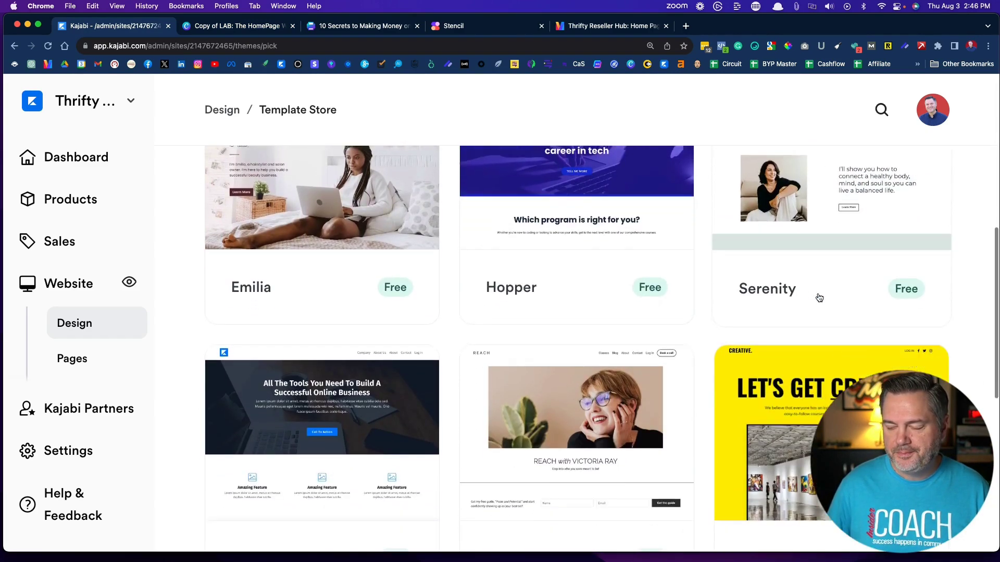
pyautogui.scroll(-2, 818, 296)
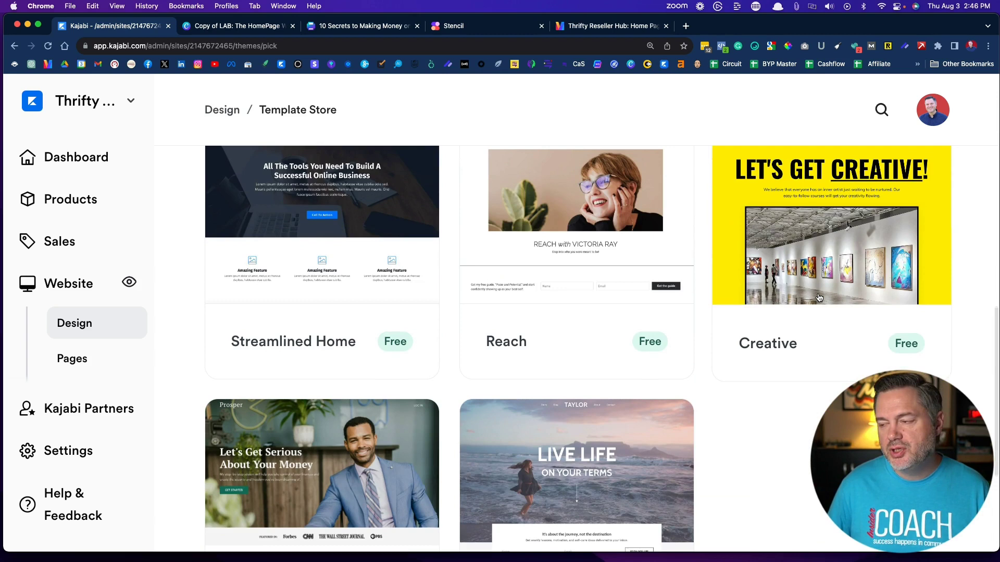
pyautogui.scroll(-4, 818, 297)
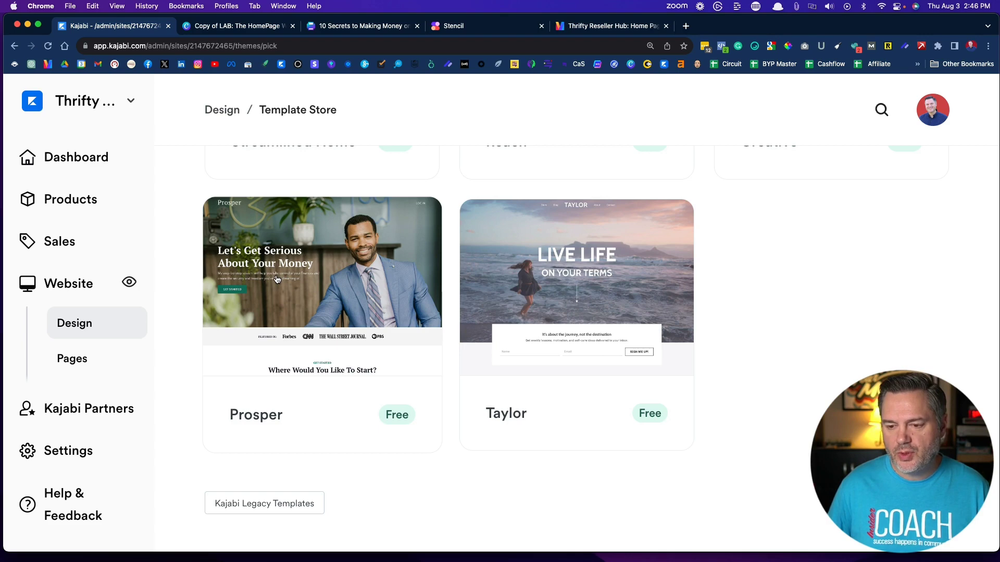
# - Preview the Prosper template and read through its description
pyautogui.click(292, 276)
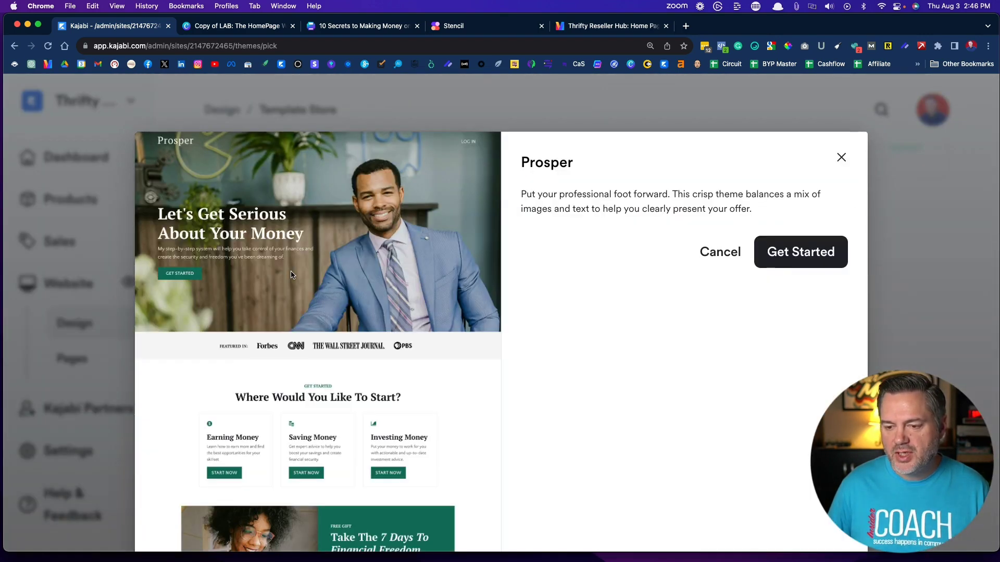
pyautogui.scroll(-5, 291, 270)
pyautogui.scroll(-10, 291, 271)
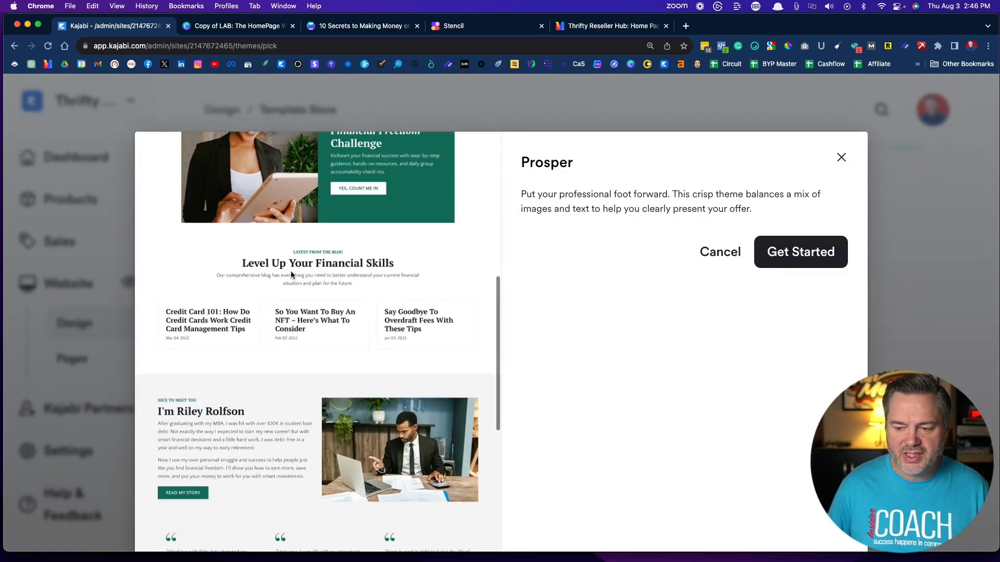
pyautogui.scroll(10, 291, 275)
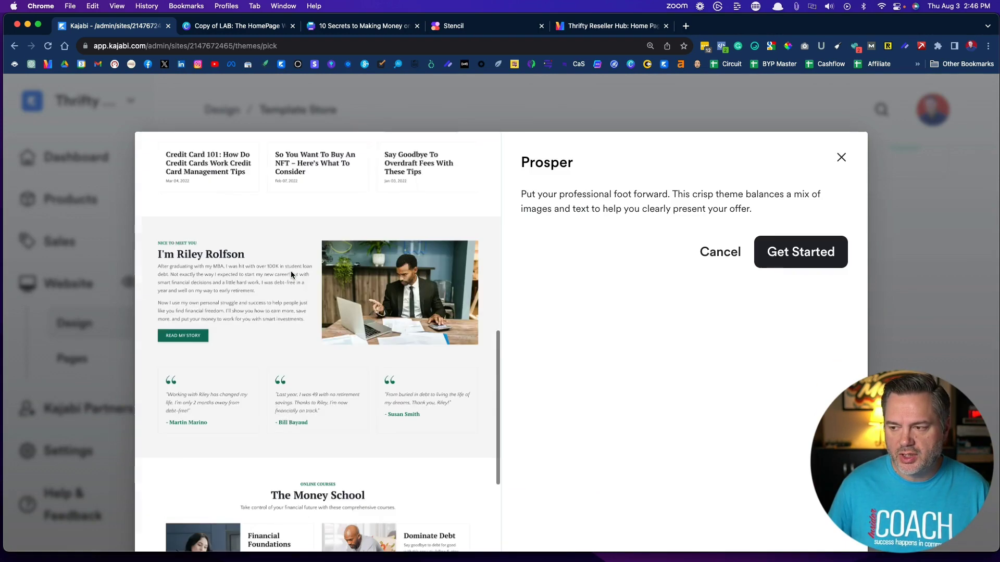
# - Apply Prosper with Get Started and confirm it shows as the LIVE theme (Encore 1.4.2)
pyautogui.click(804, 253)
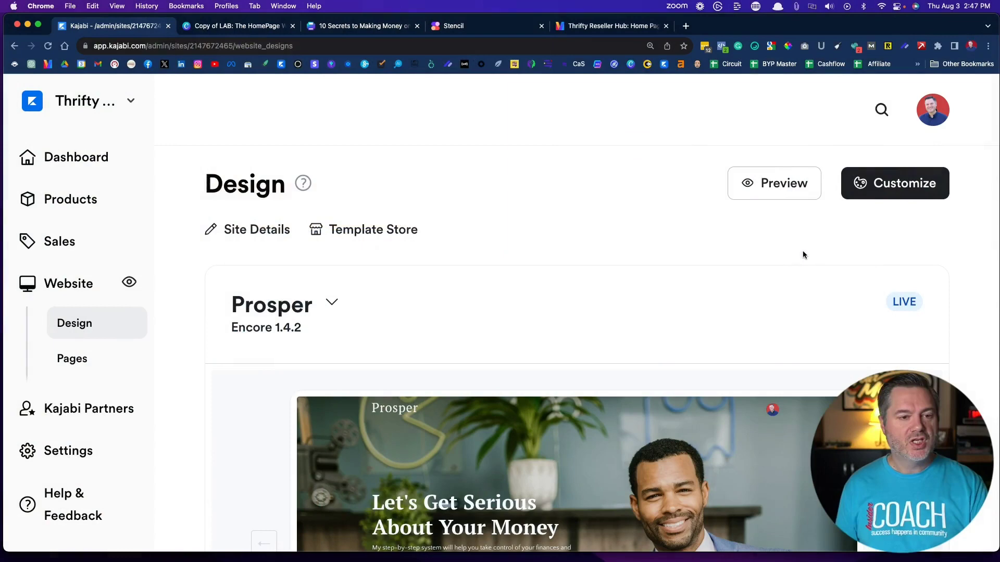
pyautogui.scroll(-5, 611, 290)
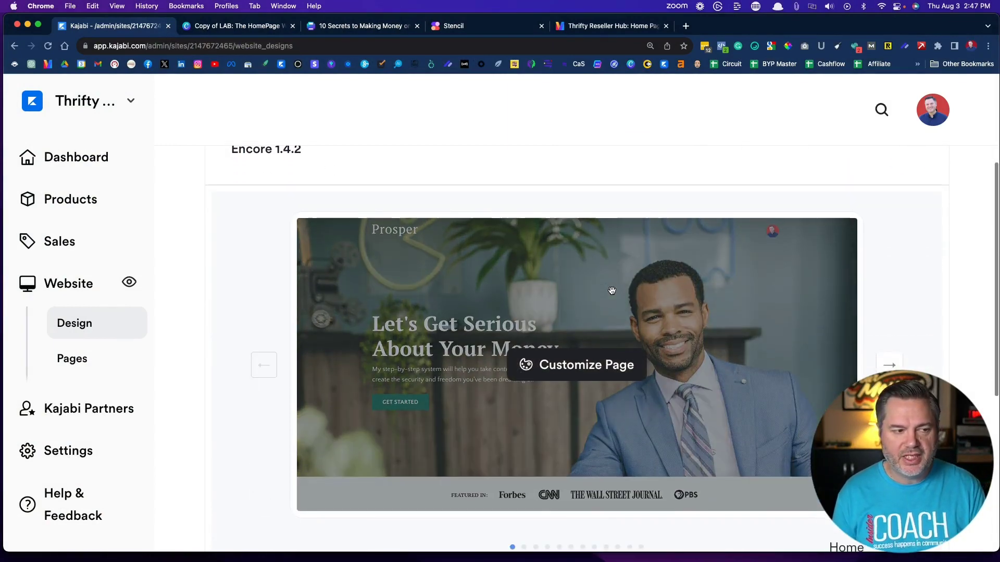
pyautogui.scroll(5, 611, 290)
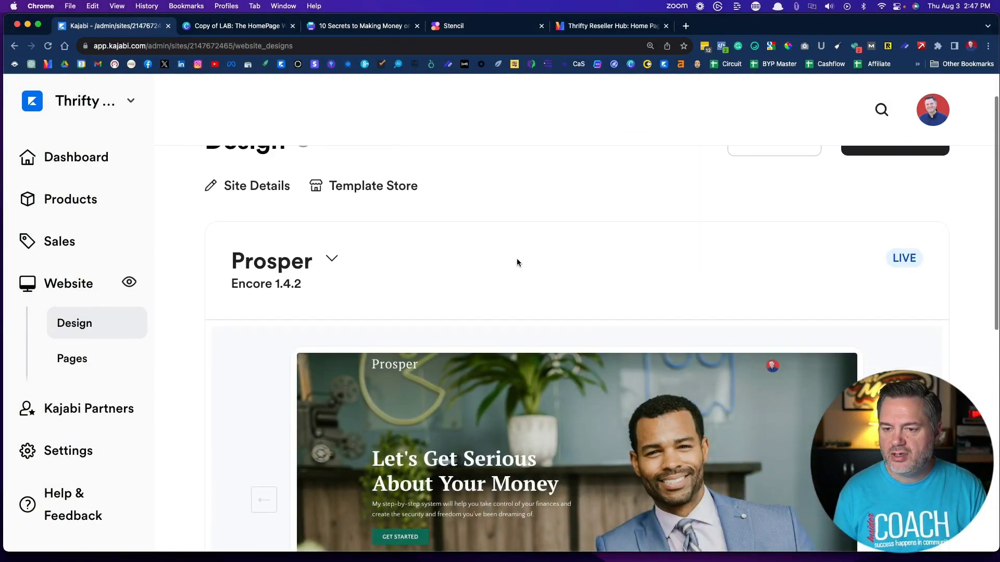
pyautogui.scroll(-7, 535, 230)
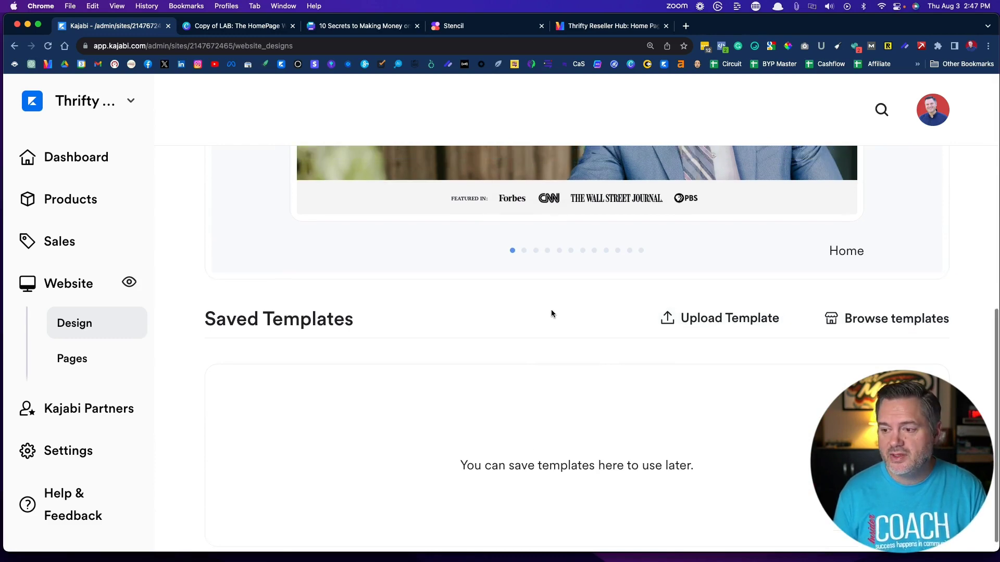
pyautogui.scroll(5, 551, 309)
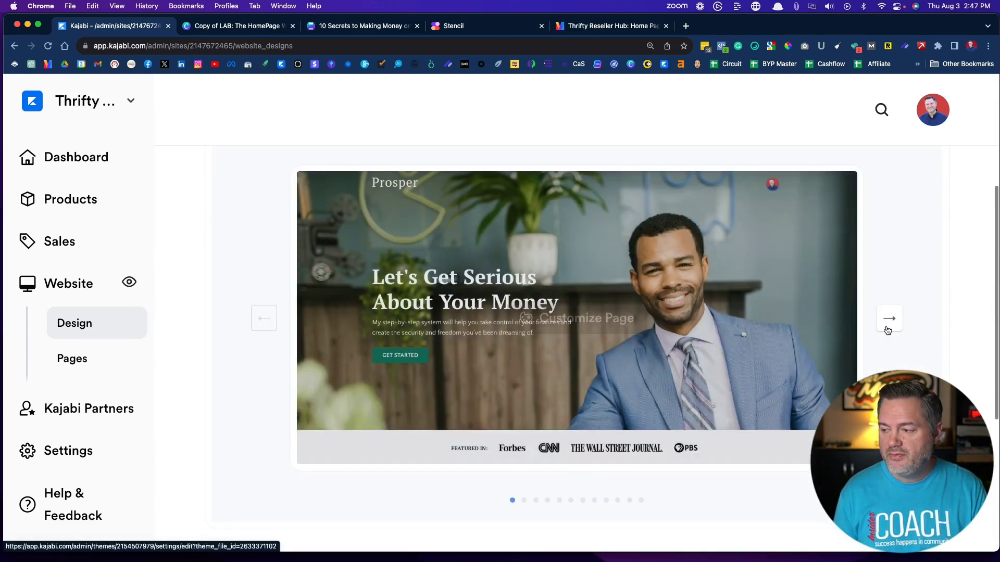
# - Step forward through Prosper's page previews in the Design page carousel
pyautogui.click(890, 323)
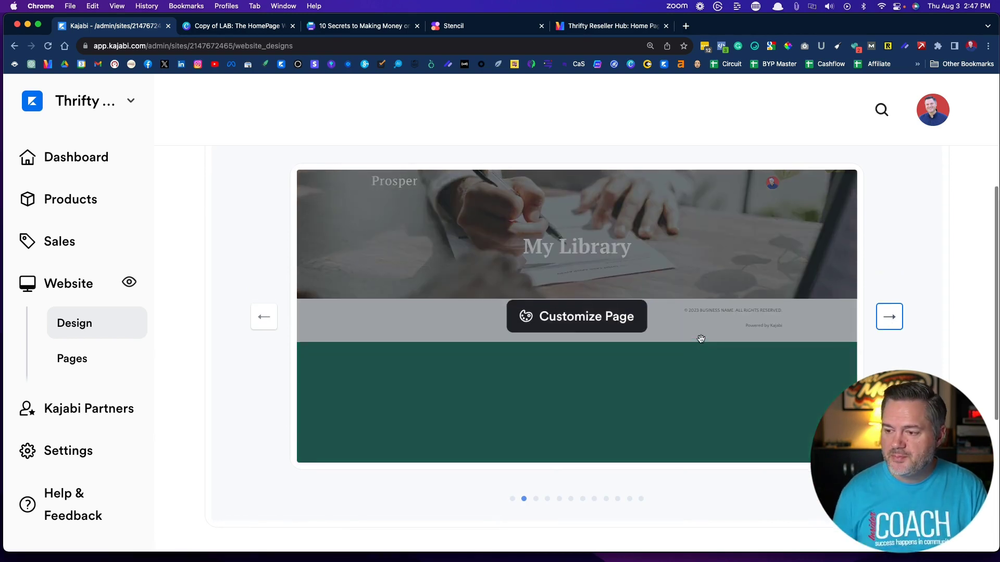
pyautogui.scroll(2, 701, 339)
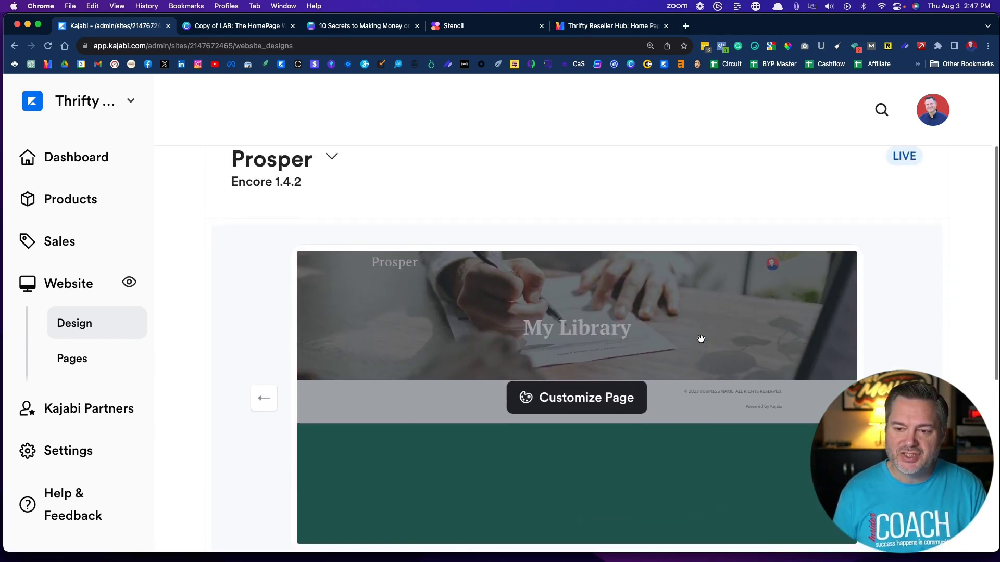
pyautogui.scroll(-2, 700, 339)
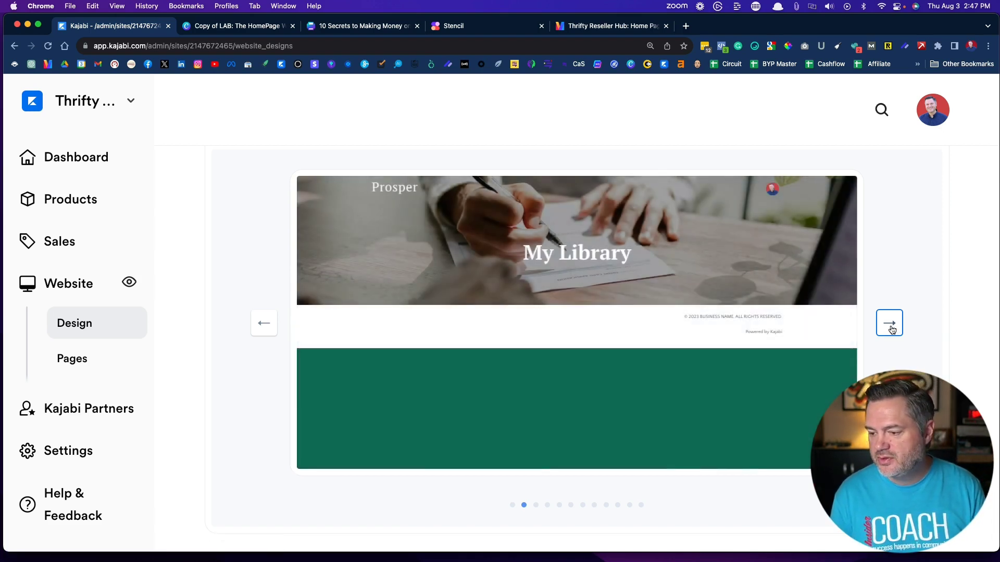
pyautogui.click(889, 324)
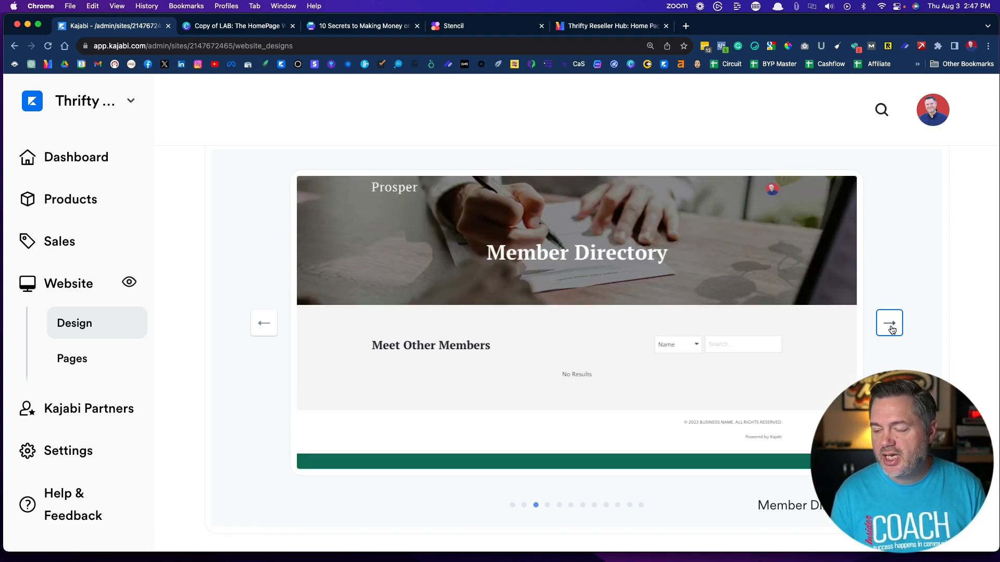
pyautogui.click(889, 324)
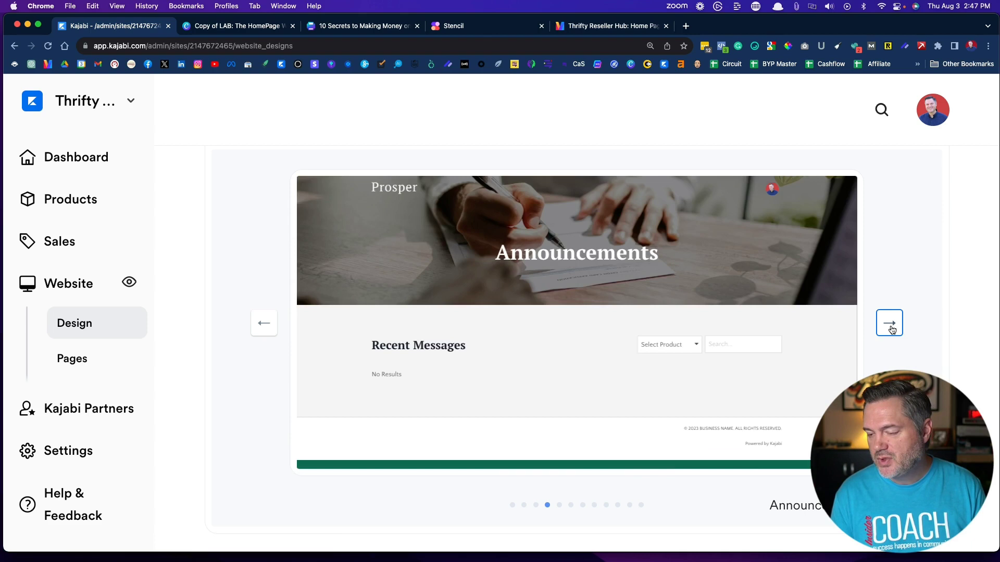
pyautogui.click(889, 324)
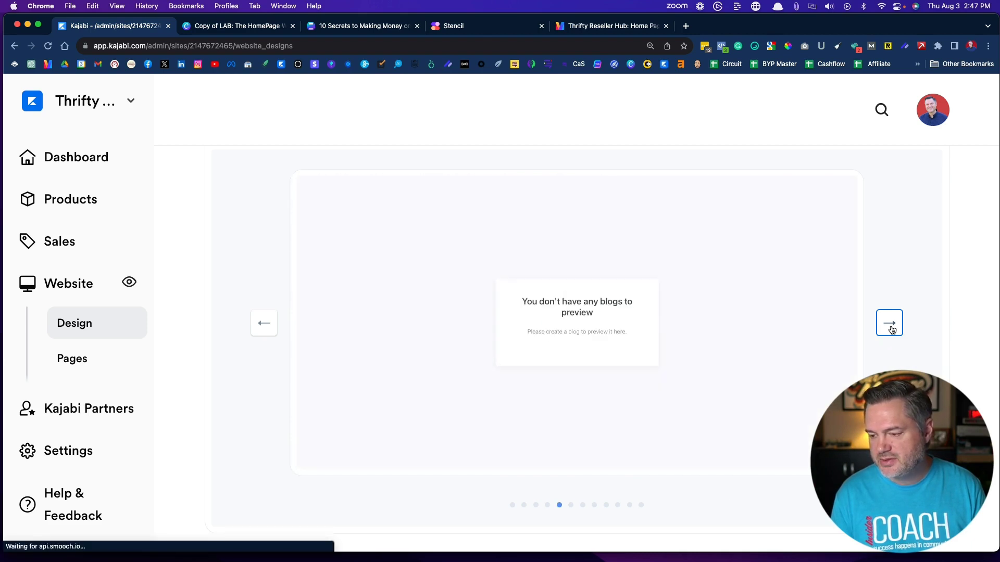
pyautogui.click(890, 327)
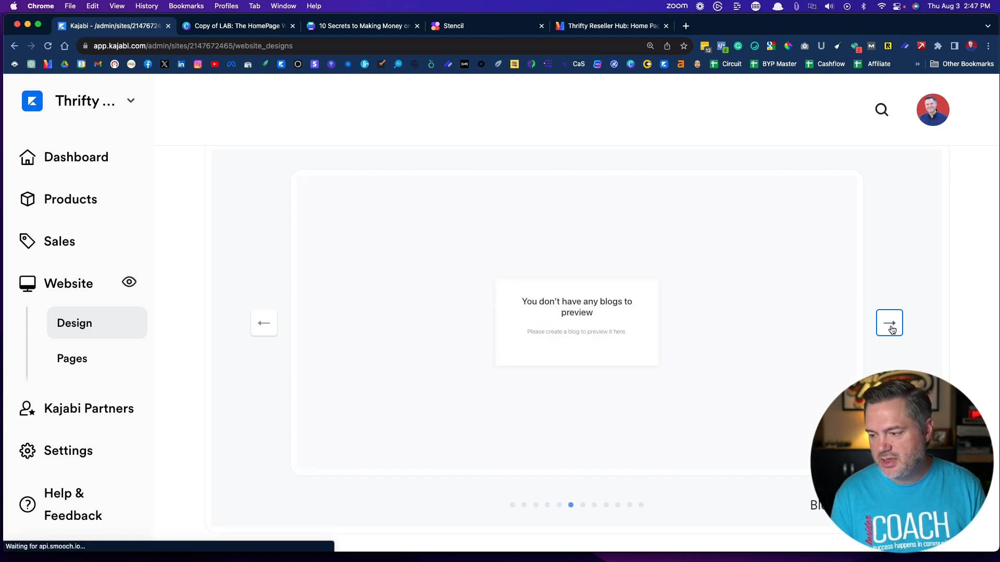
pyautogui.click(890, 326)
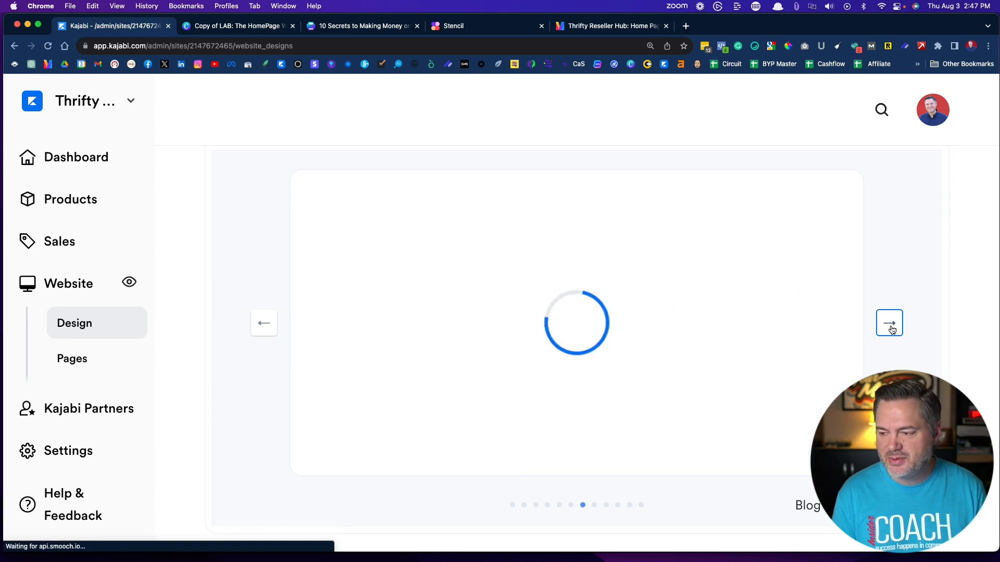
# - Step the carousel back to the 'Let's Get Serious About Your Money' home page preview
pyautogui.click(262, 322)
pyautogui.click(262, 323)
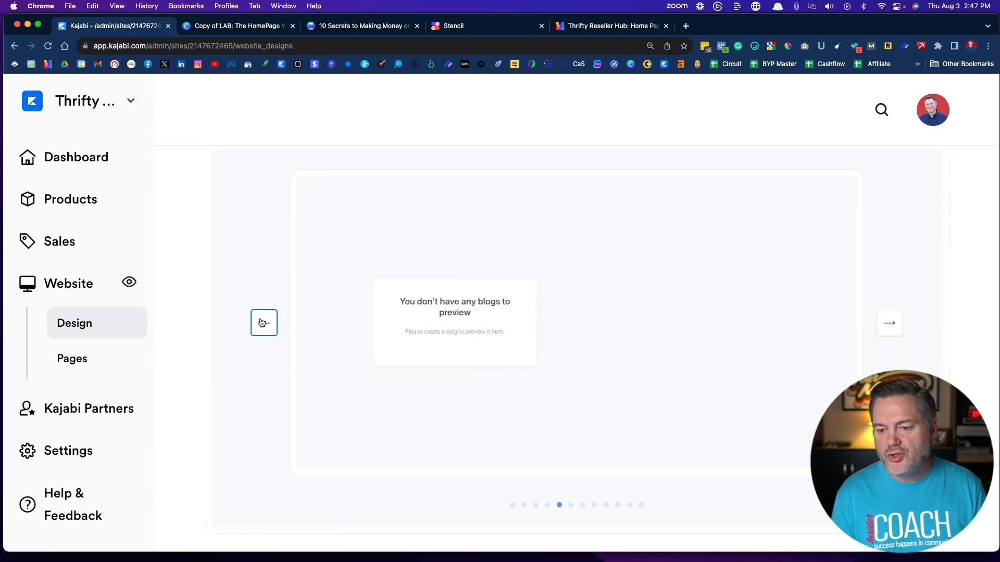
pyautogui.click(262, 323)
pyautogui.click(262, 323)
pyautogui.click(262, 322)
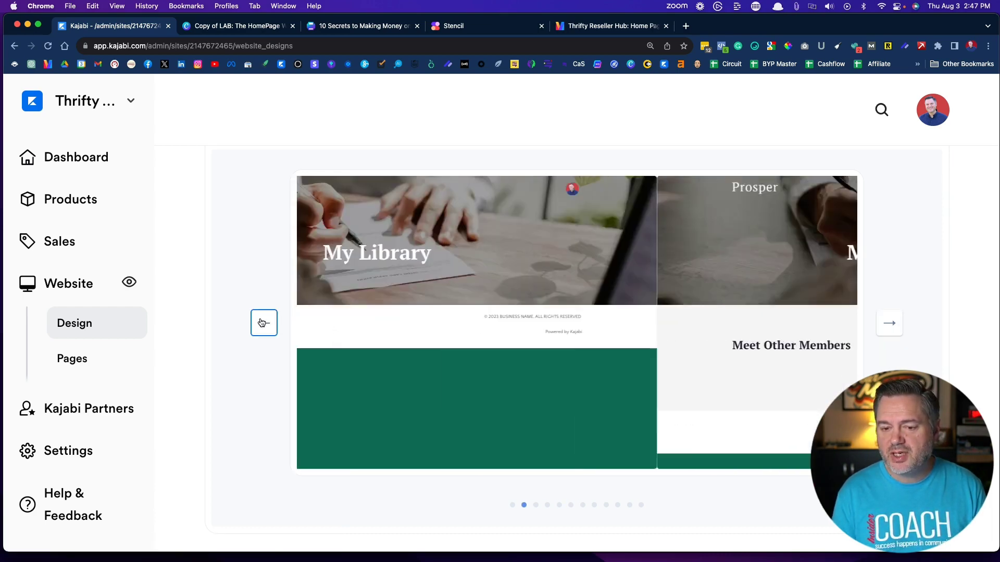
pyautogui.click(262, 323)
pyautogui.scroll(5, 260, 322)
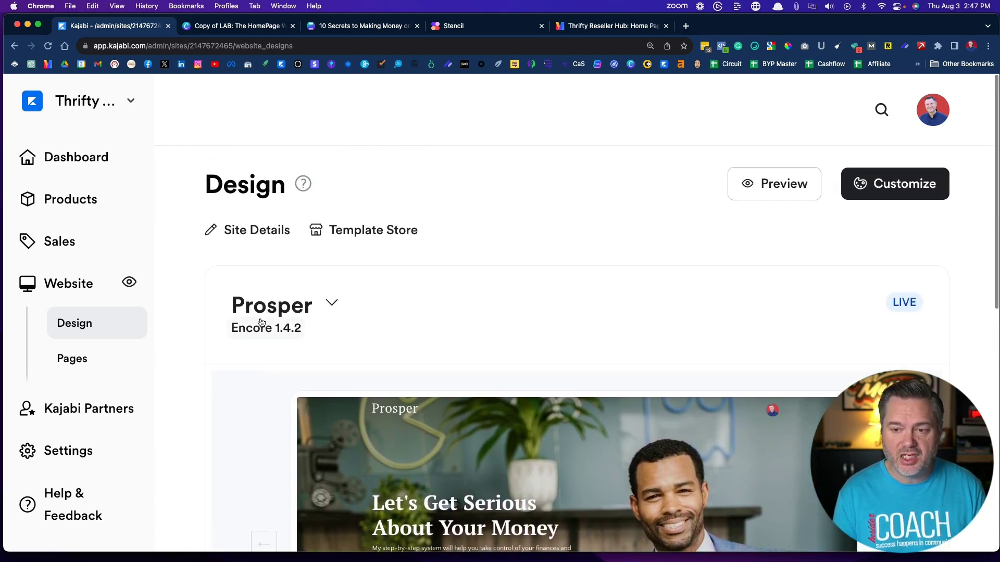
pyautogui.scroll(-4, 260, 319)
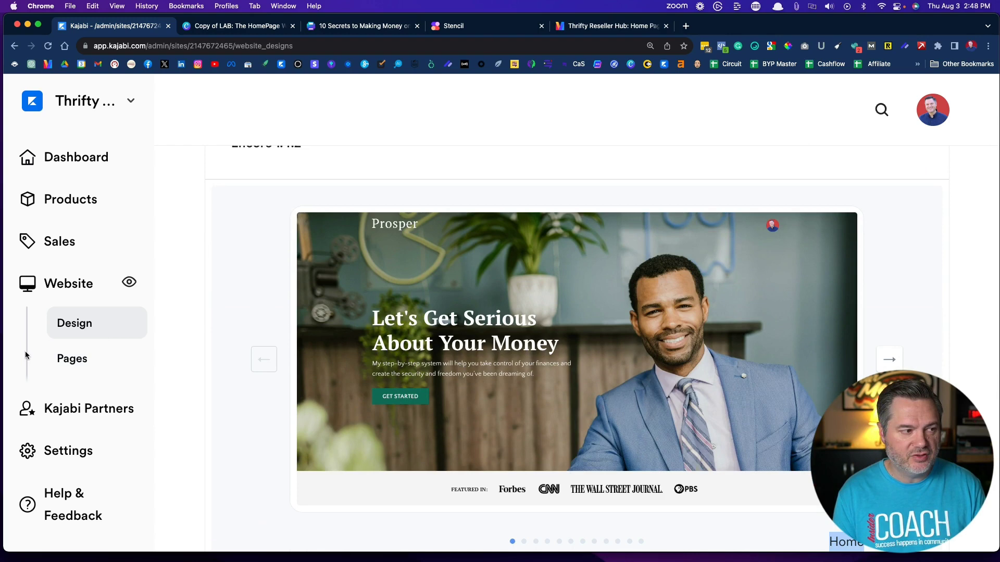
# - Open Website > Pages and scroll through the 15 Prosper pages, including Store, About and Home
pyautogui.click(77, 360)
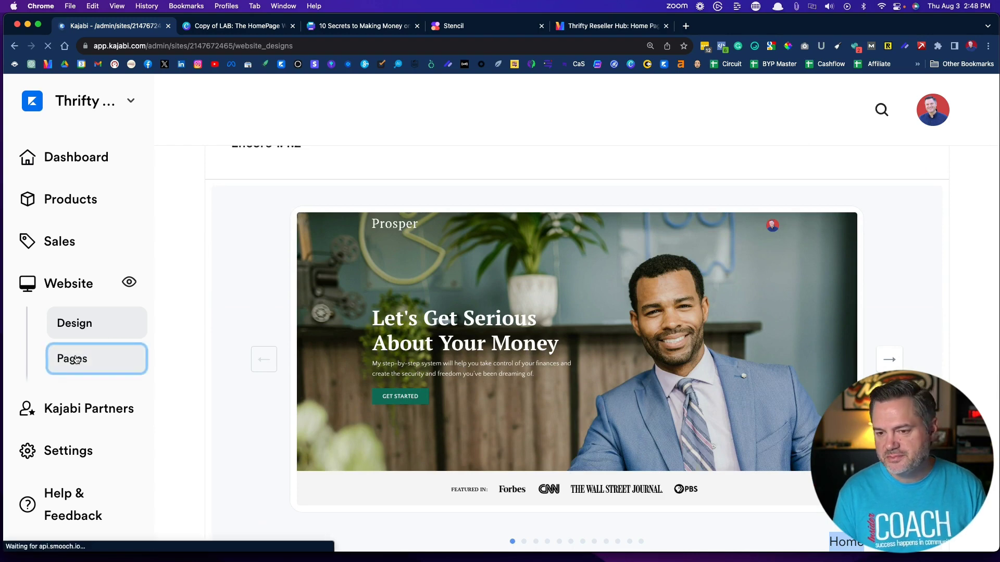
pyautogui.scroll(-2, 214, 382)
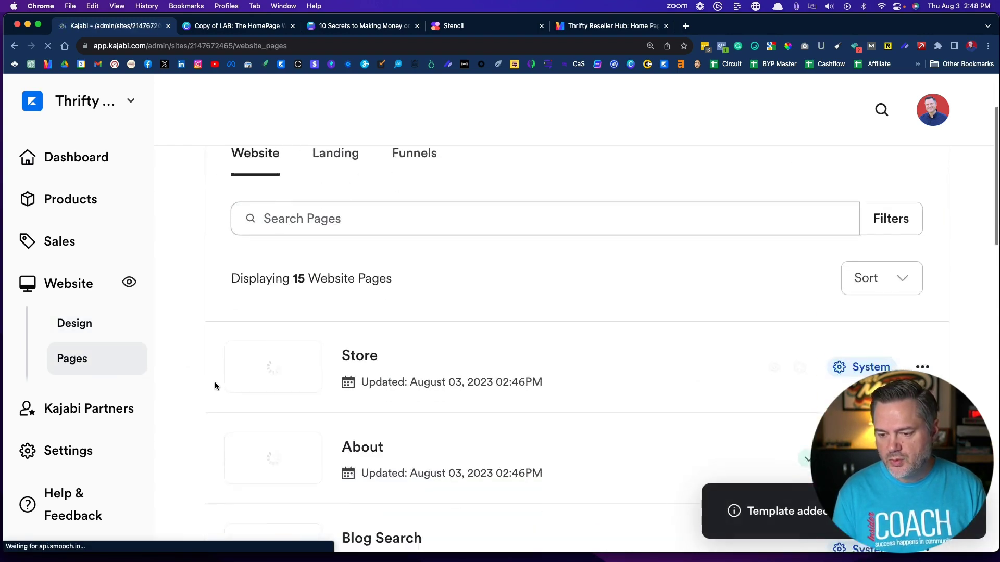
pyautogui.scroll(-2, 219, 379)
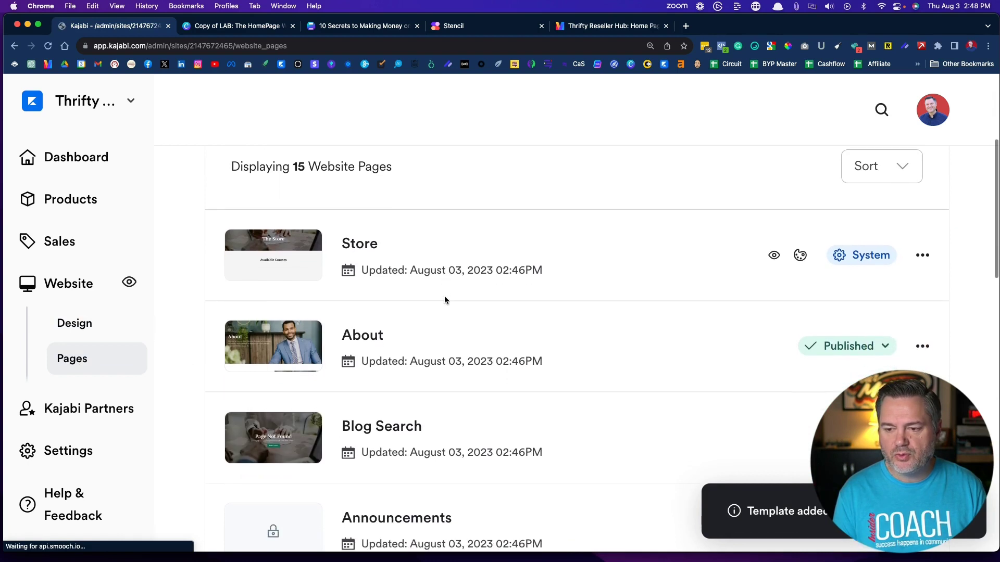
pyautogui.scroll(-1, 444, 296)
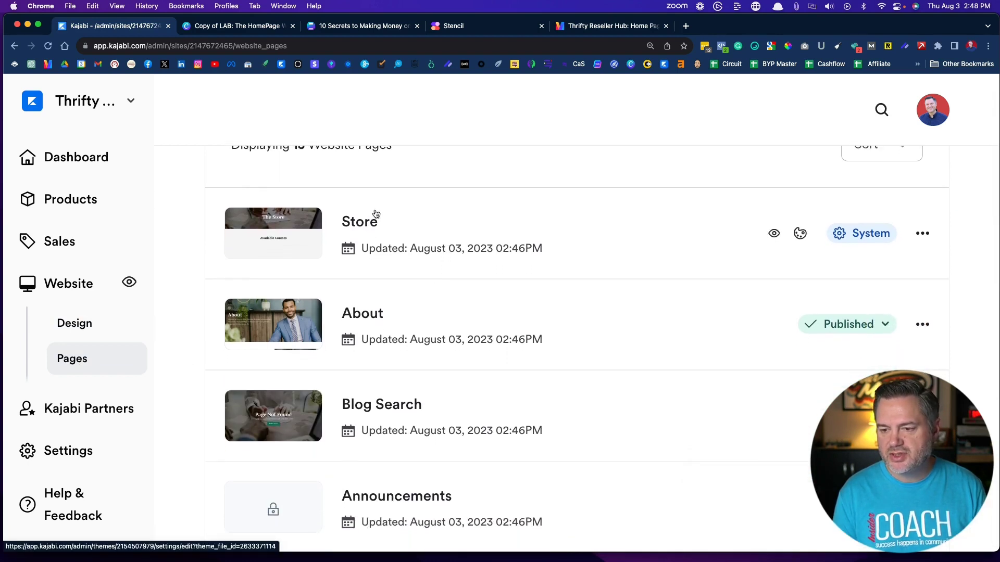
pyautogui.scroll(-5, 378, 222)
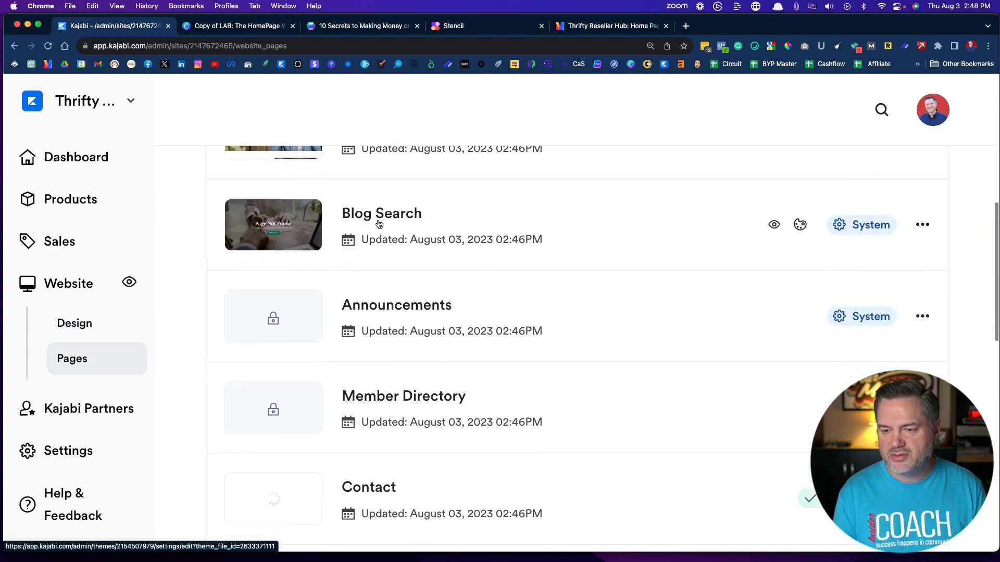
pyautogui.scroll(-5, 379, 223)
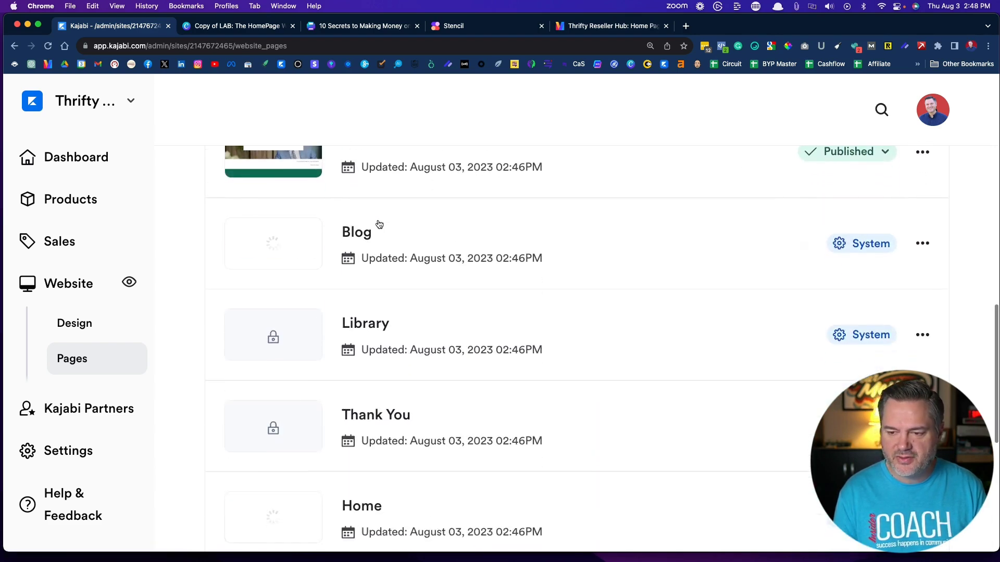
pyautogui.scroll(-5, 378, 223)
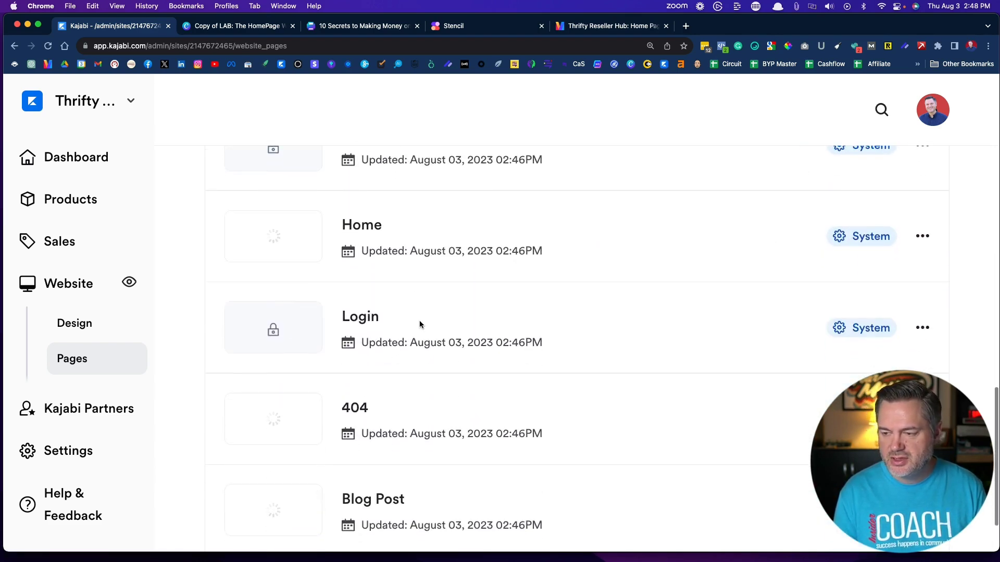
pyautogui.scroll(-2, 424, 320)
pyautogui.scroll(10, 424, 321)
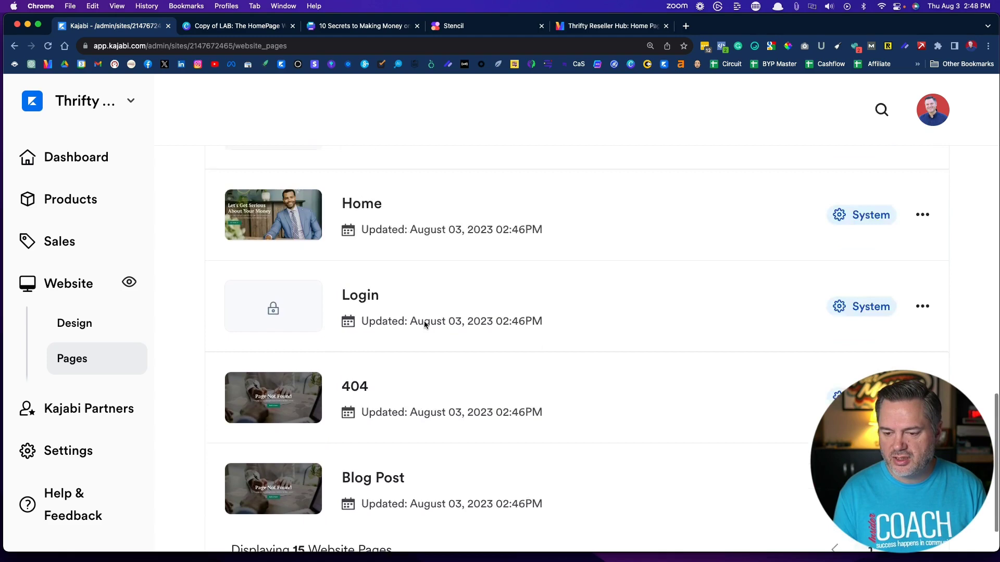
pyautogui.scroll(10, 423, 321)
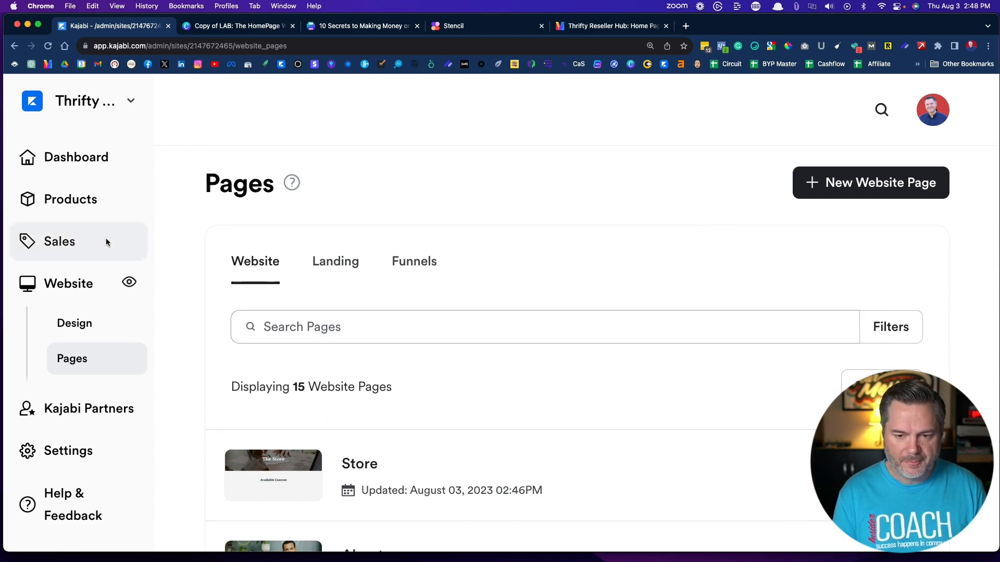
# - Return to Website > Design and open the Prosper Home page via Customize Page
pyautogui.click(63, 291)
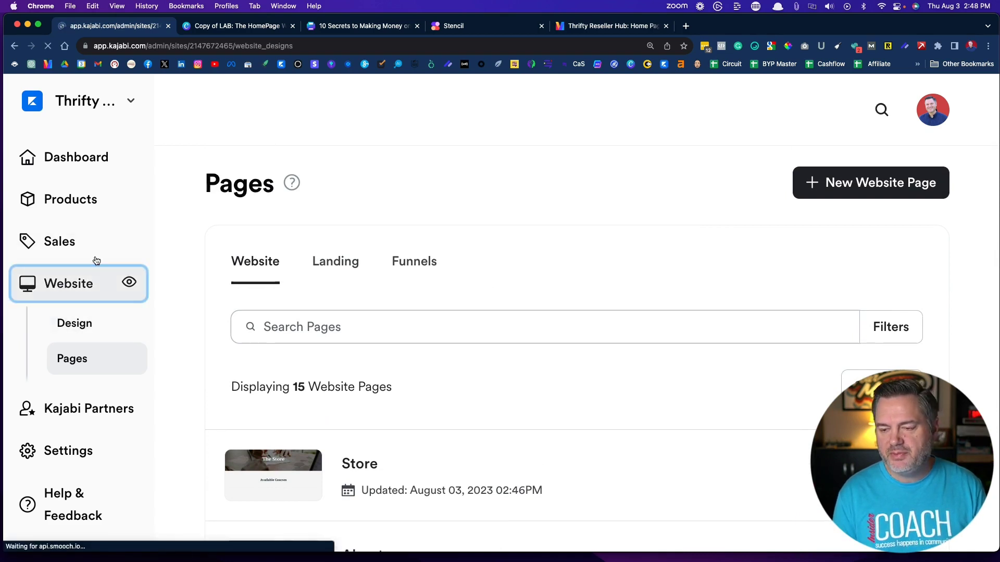
pyautogui.scroll(-5, 504, 207)
pyautogui.moveTo(525, 292)
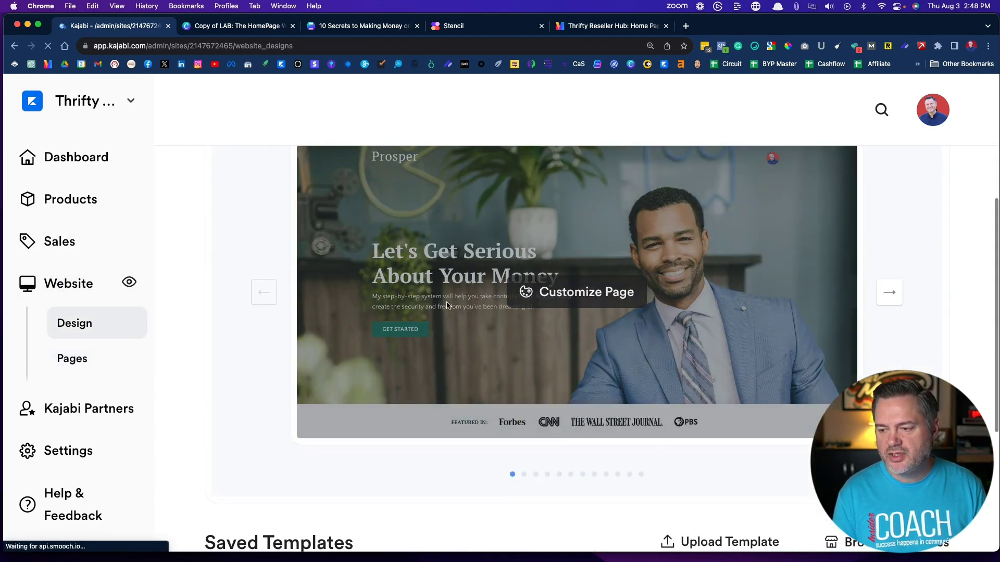
pyautogui.click(566, 292)
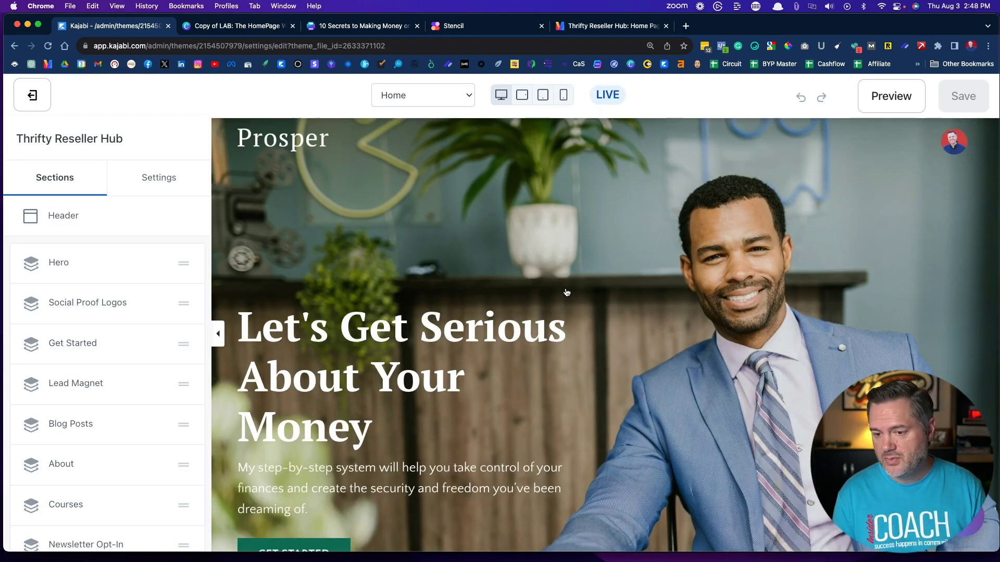
# - Preview the Home page at laptop, tablet and mobile widths, then keep Home selected for editing
pyautogui.moveTo(556, 292)
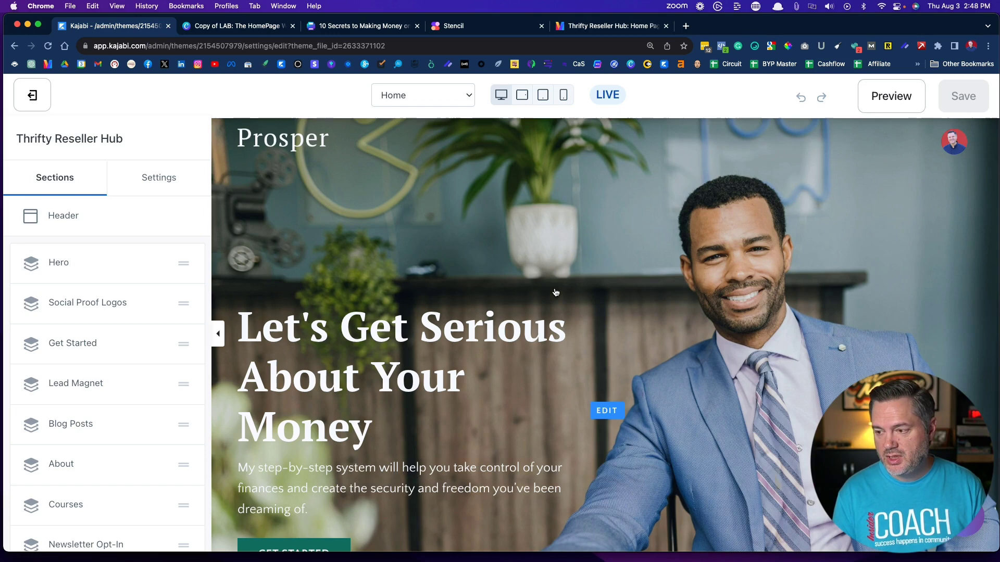
pyautogui.click(523, 95)
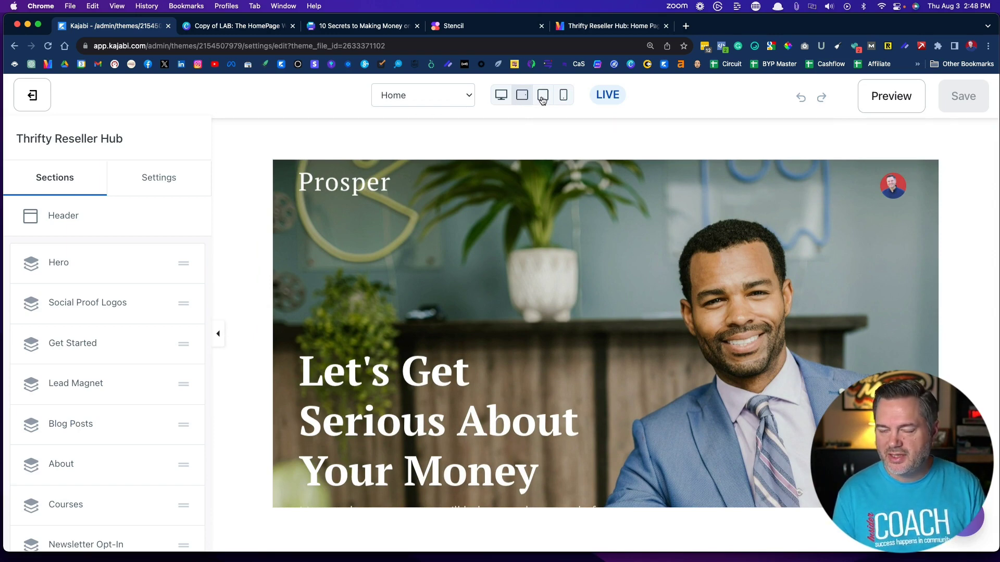
pyautogui.click(542, 97)
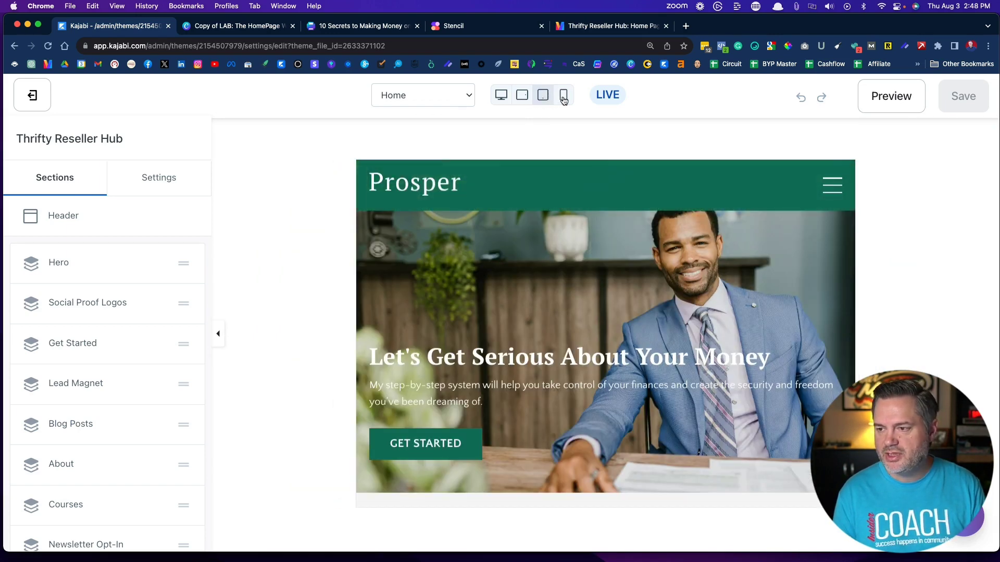
pyautogui.click(564, 101)
pyautogui.scroll(-5, 607, 442)
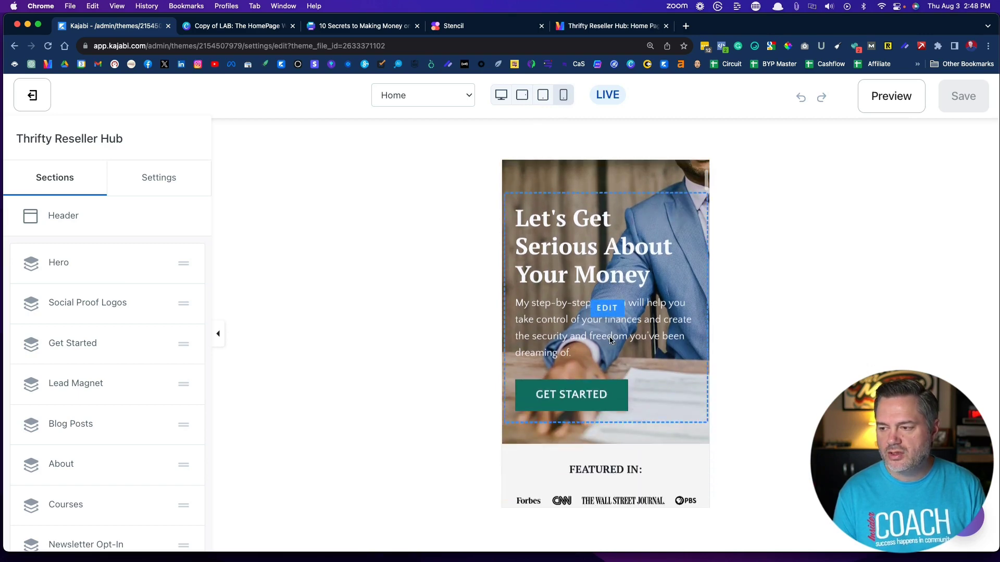
pyautogui.scroll(5, 624, 340)
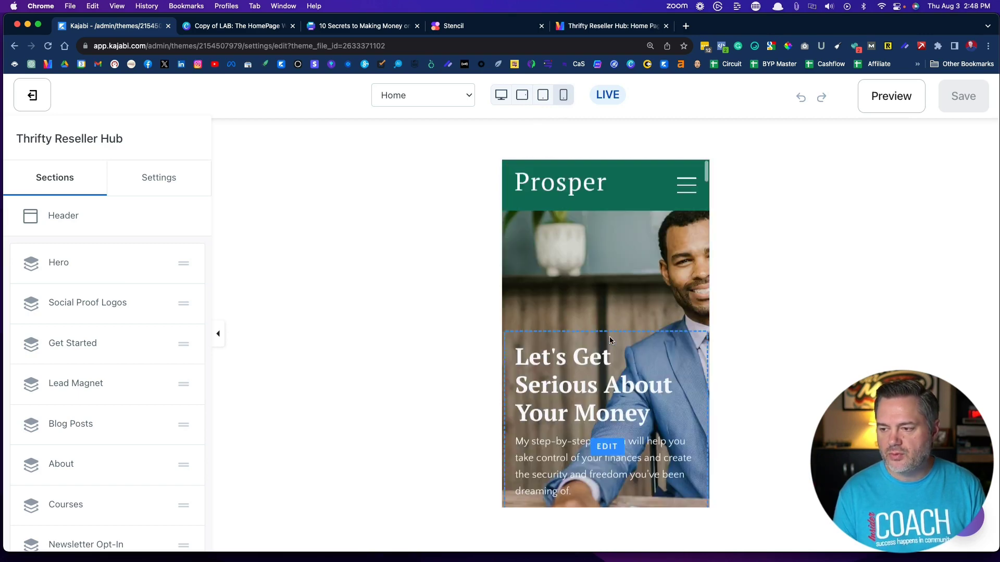
pyautogui.click(502, 96)
pyautogui.click(411, 95)
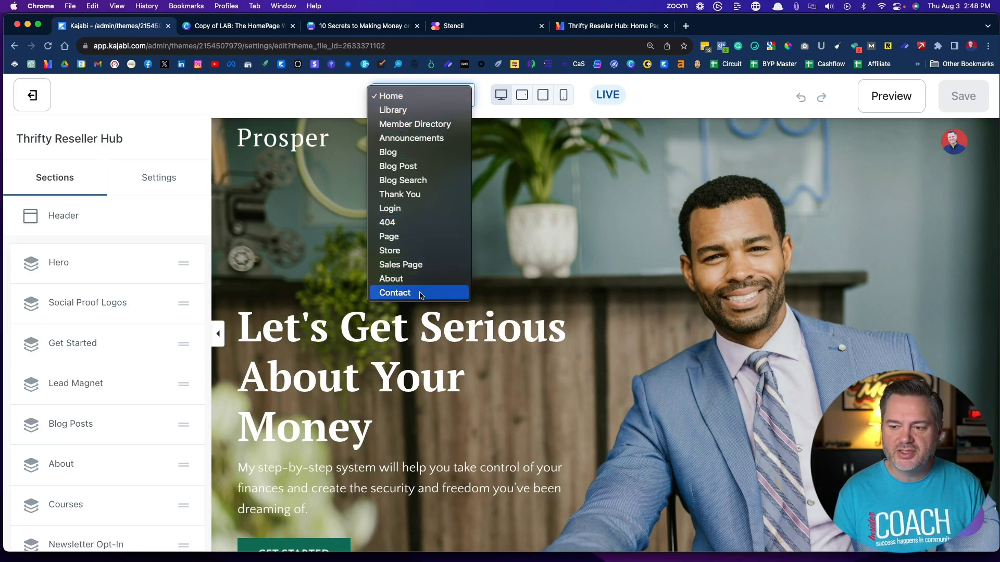
pyautogui.click(396, 95)
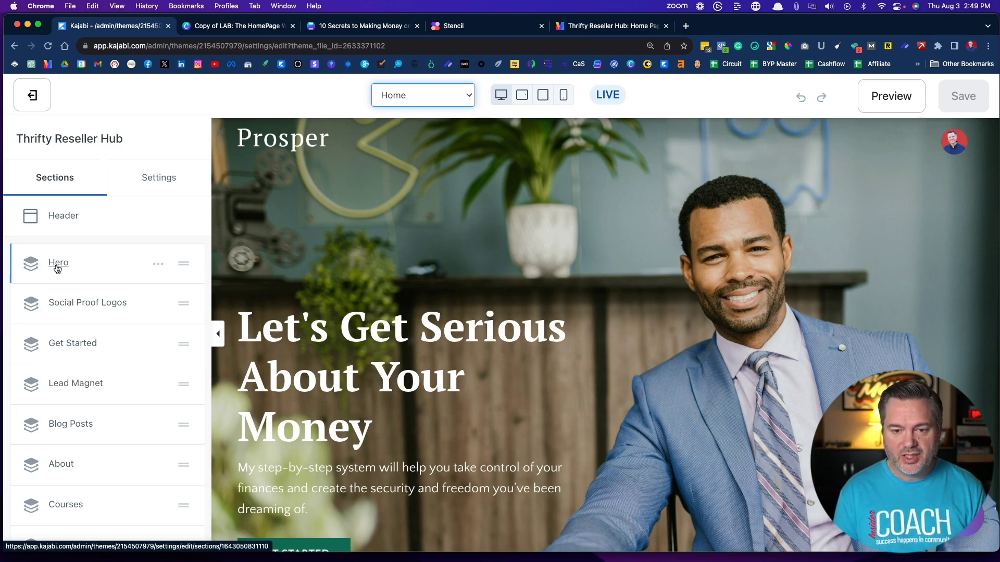
# - Rename the Hero section to 'Above the Fold'
pyautogui.scroll(-2, 661, 302)
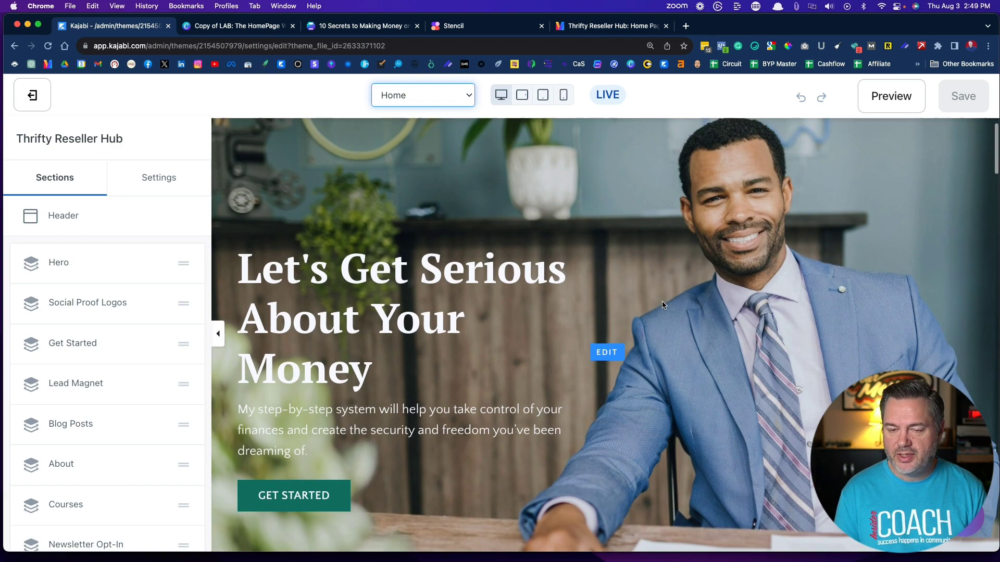
pyautogui.click(157, 267)
pyautogui.click(144, 284)
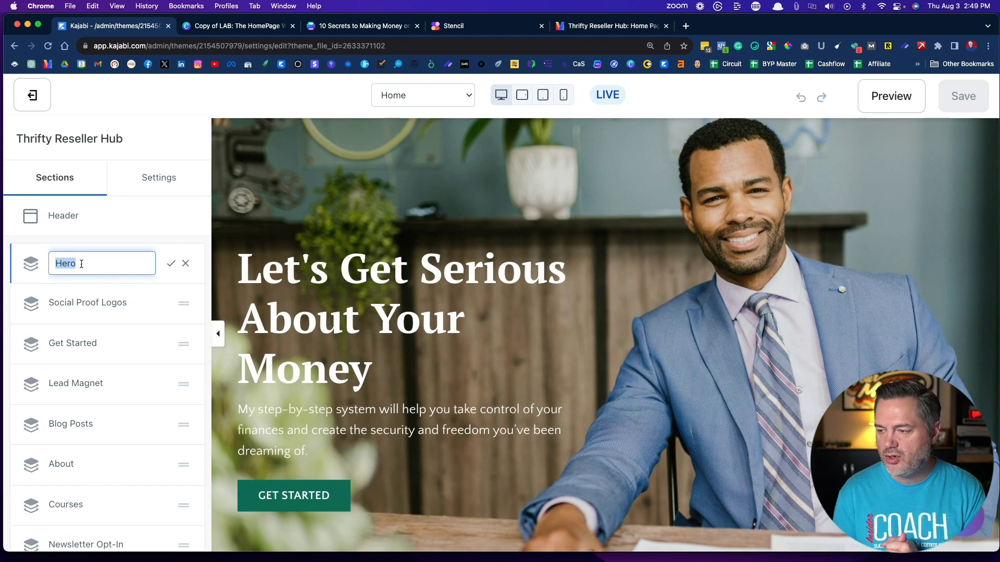
pyautogui.write('Above the')
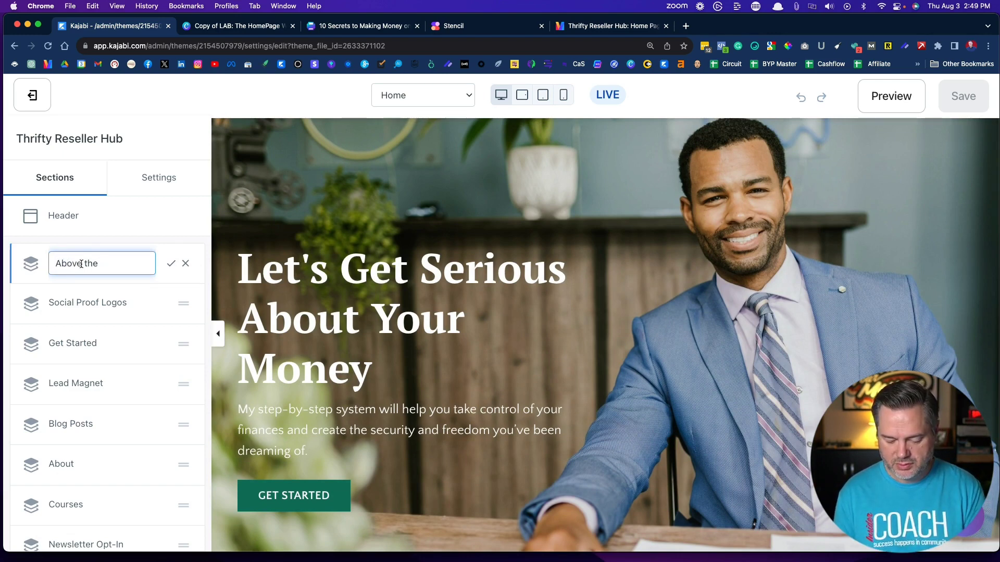
pyautogui.press('BackSpace')
pyautogui.press('BackSpace')
pyautogui.press('BackSpace')
pyautogui.press('BackSpace')
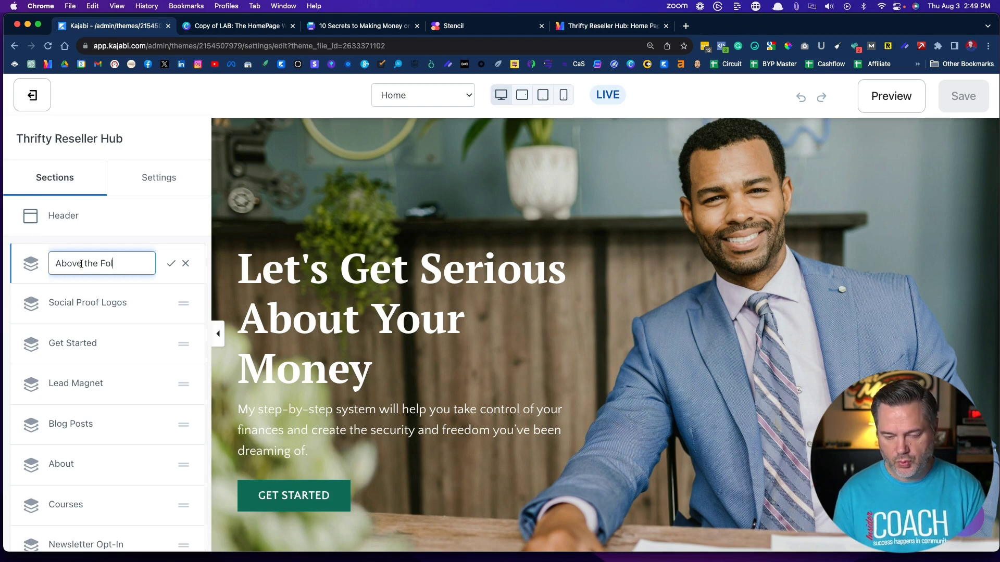
pyautogui.press('Return')
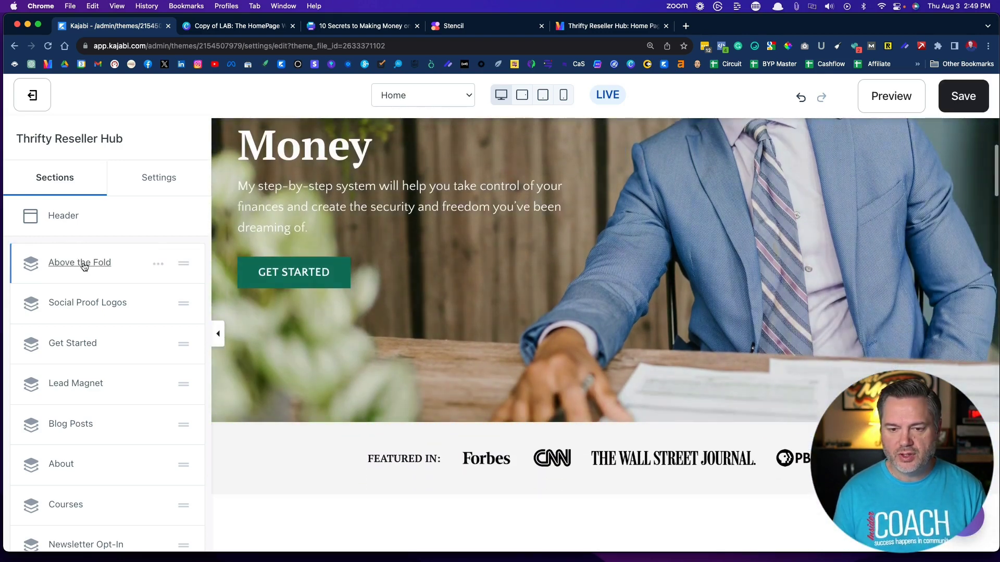
# - Hide the Social Proof Logos section so the 'Featured In' logo strip disappears
pyautogui.scroll(-5, 456, 457)
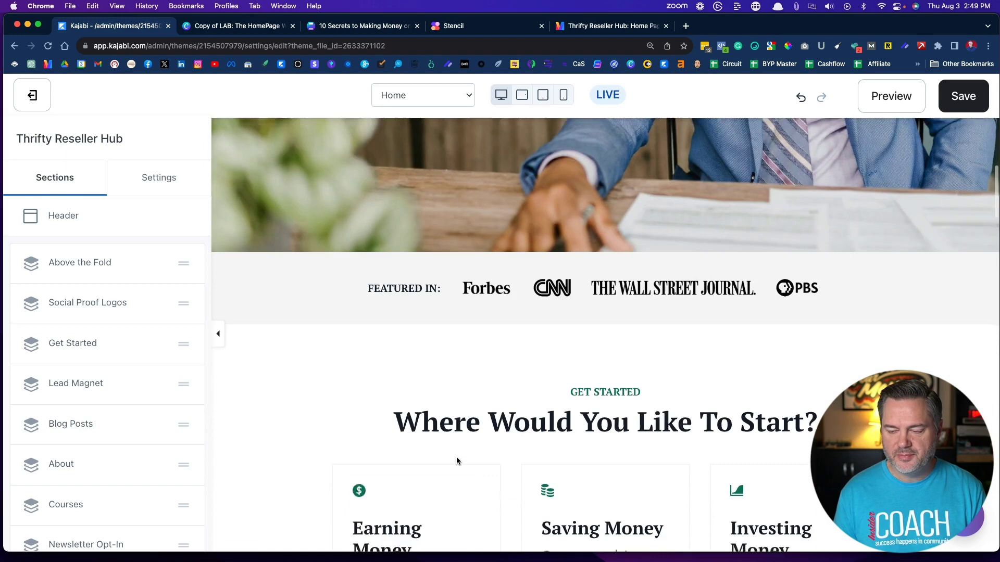
pyautogui.scroll(-2, 456, 457)
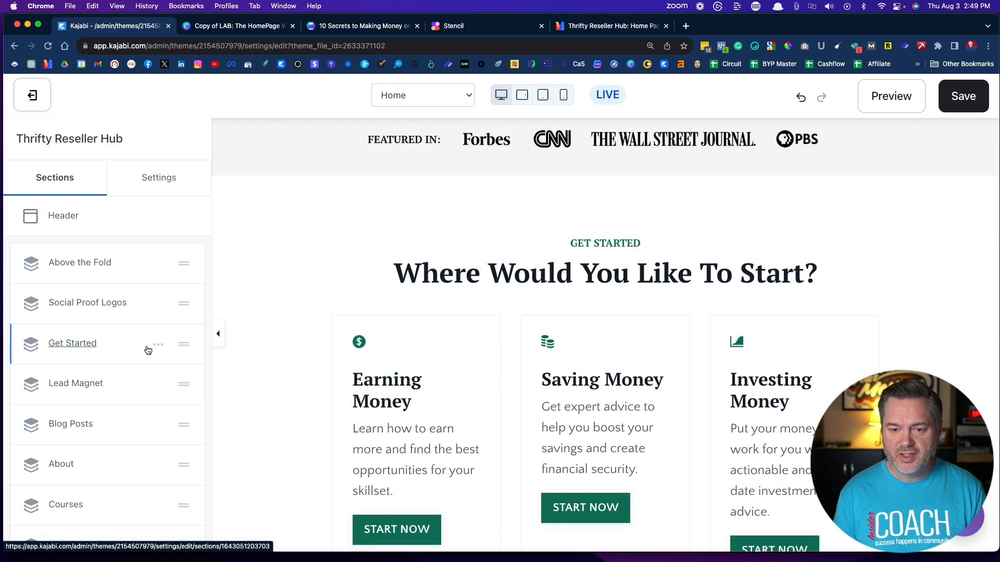
pyautogui.scroll(5, 264, 308)
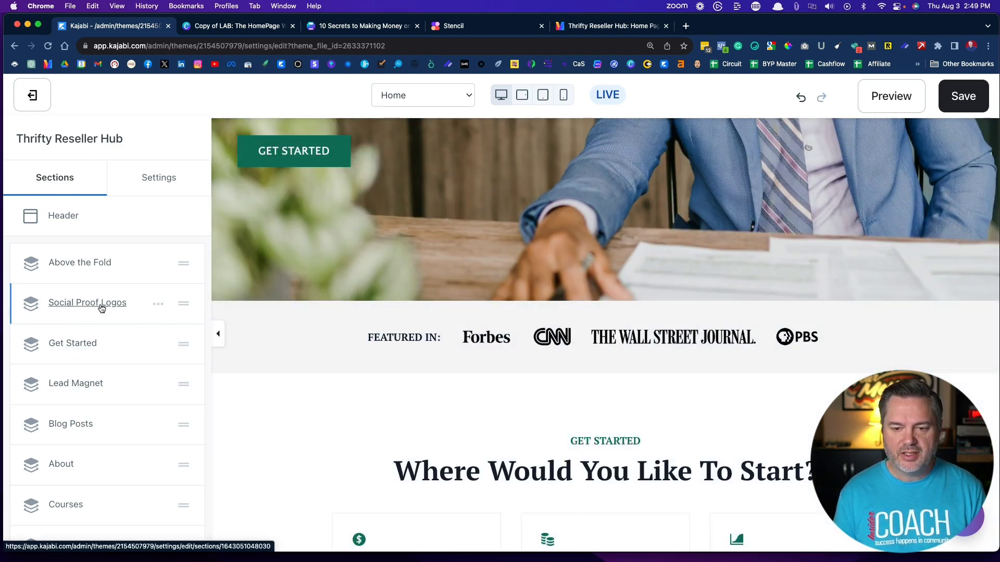
pyautogui.click(157, 306)
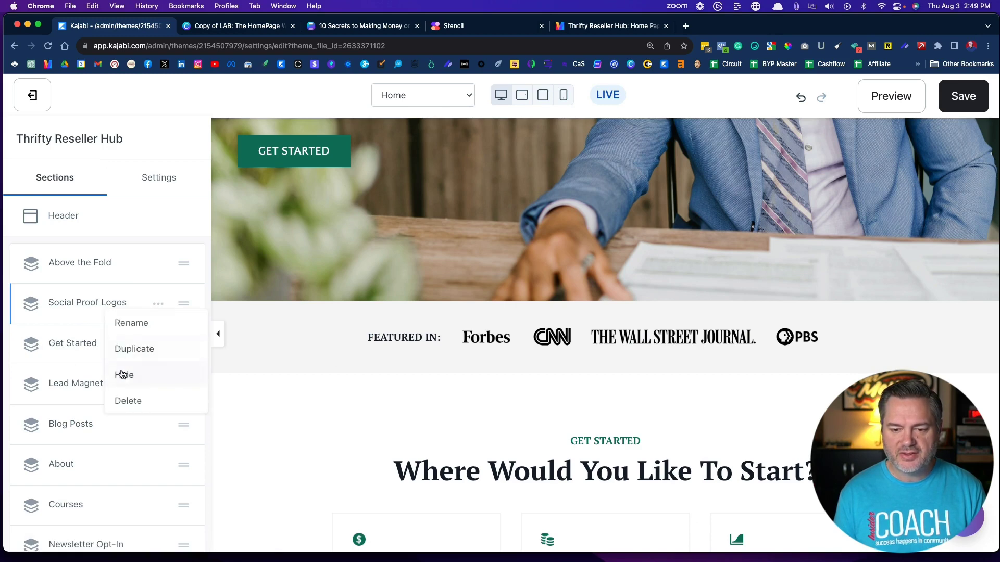
pyautogui.click(122, 374)
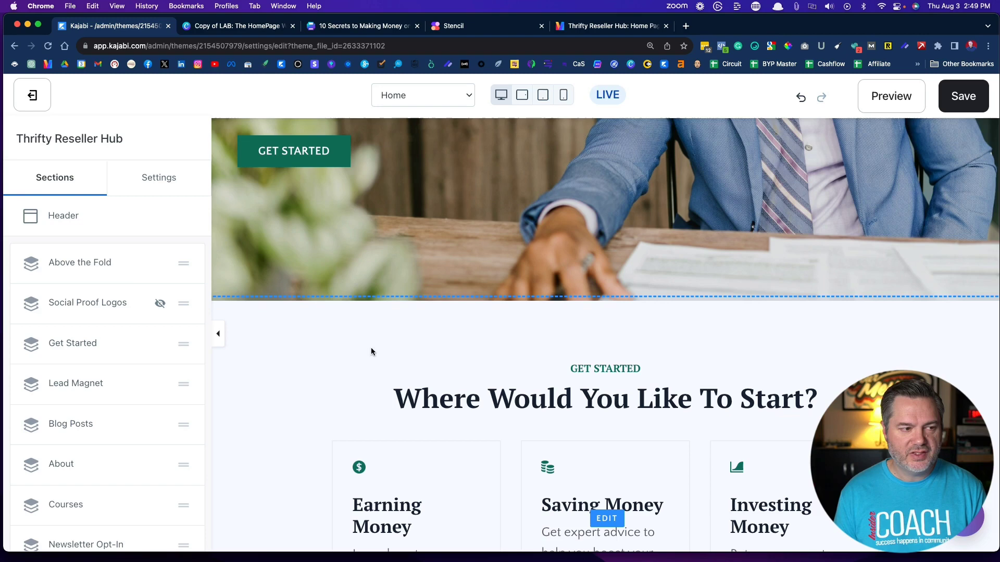
pyautogui.scroll(-2, 351, 341)
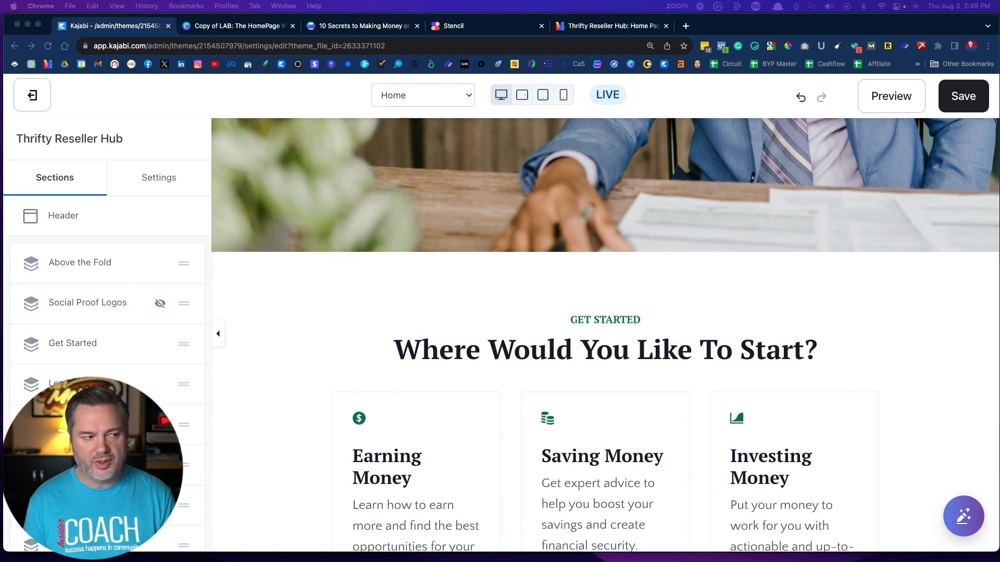
pyautogui.click(58, 255)
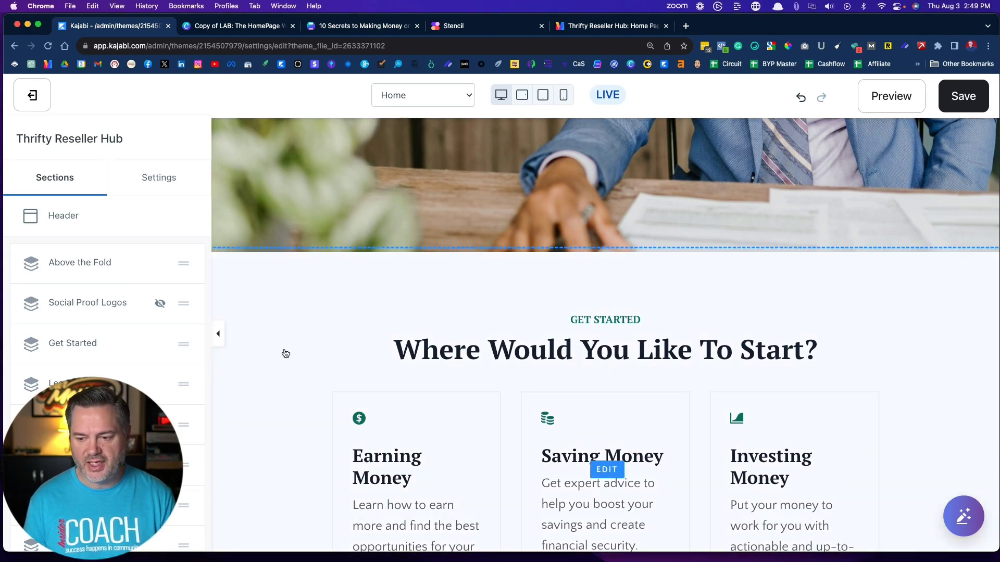
pyautogui.scroll(5, 291, 350)
pyautogui.scroll(3, 291, 350)
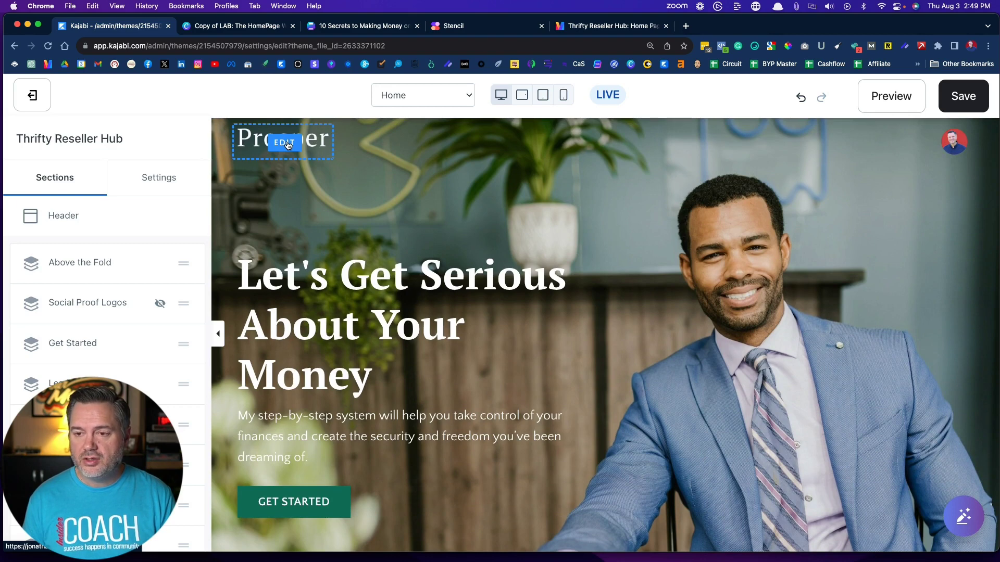
# - Replace the header logo with the round Thrifty Reseller Hub image, then open the hero section's settings
pyautogui.click(285, 143)
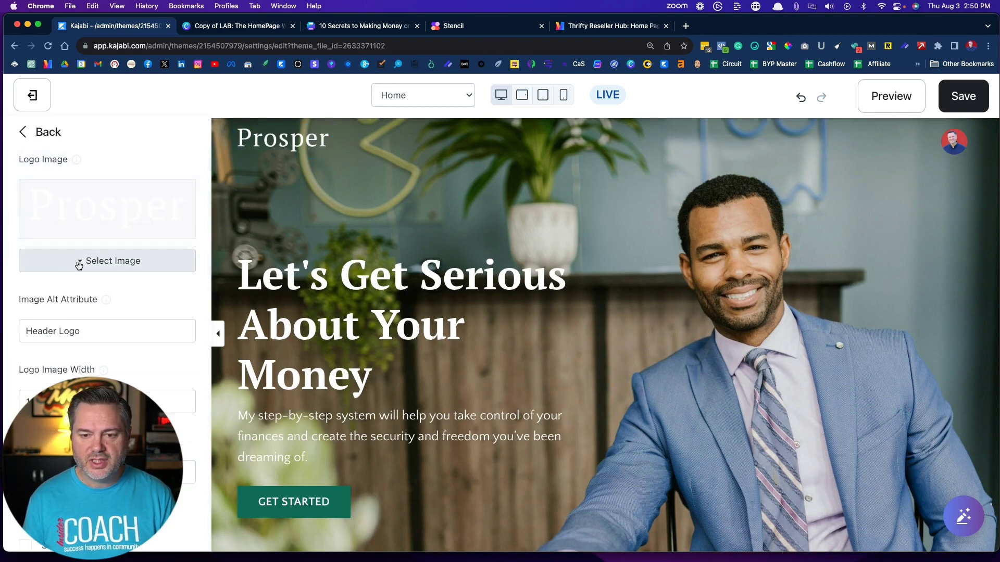
pyautogui.click(78, 265)
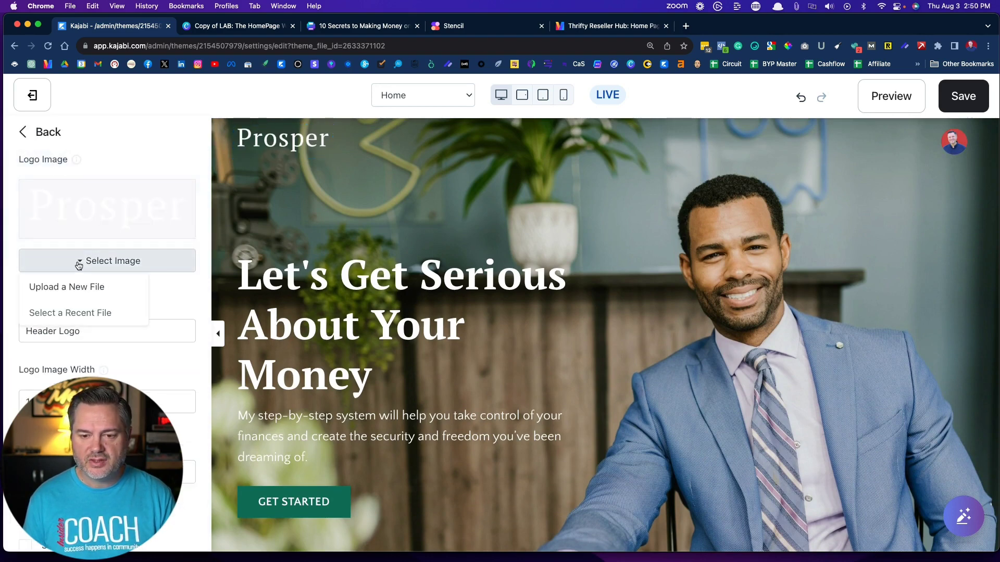
pyautogui.click(61, 313)
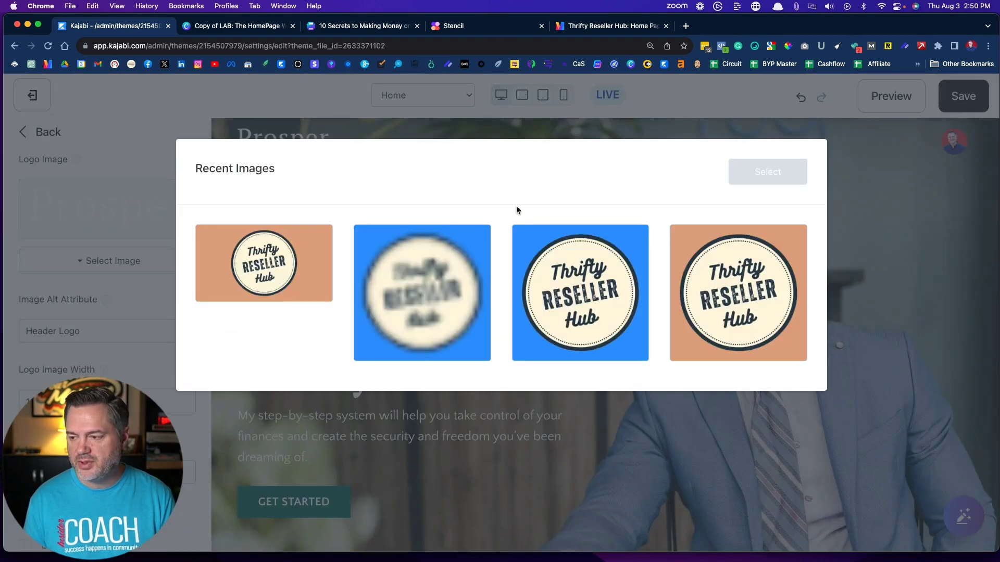
pyautogui.click(579, 280)
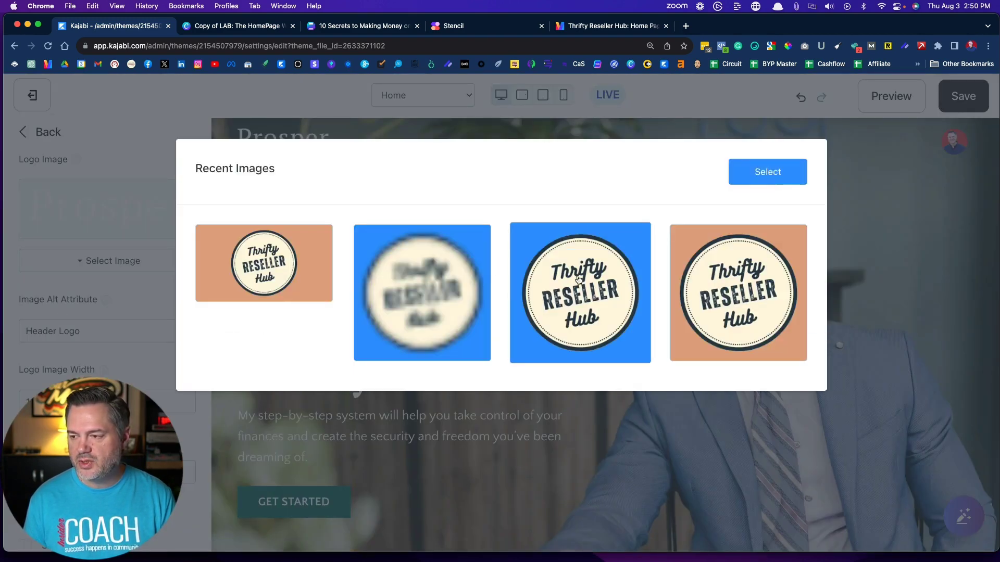
pyautogui.click(746, 181)
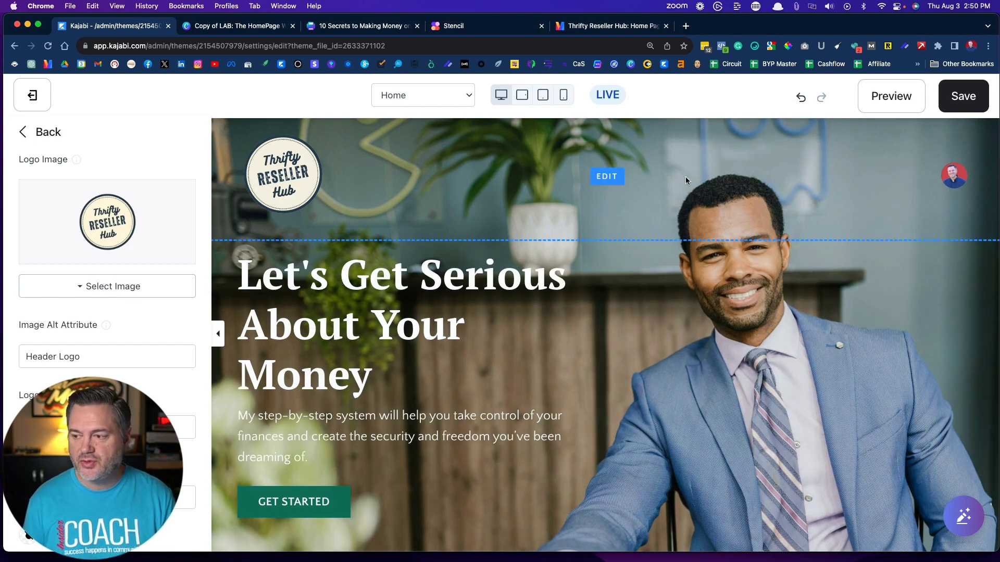
pyautogui.click(702, 348)
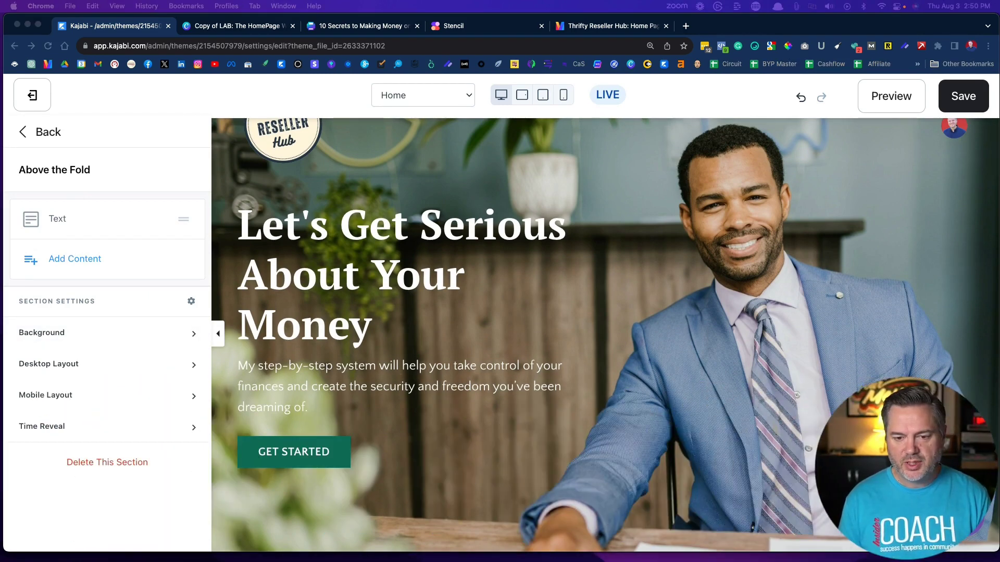
# - Expand the hero's Background settings and switch its media type to None and back to Image, keeping the photo at position Top
pyautogui.click(46, 332)
pyautogui.scroll(-5, 79, 340)
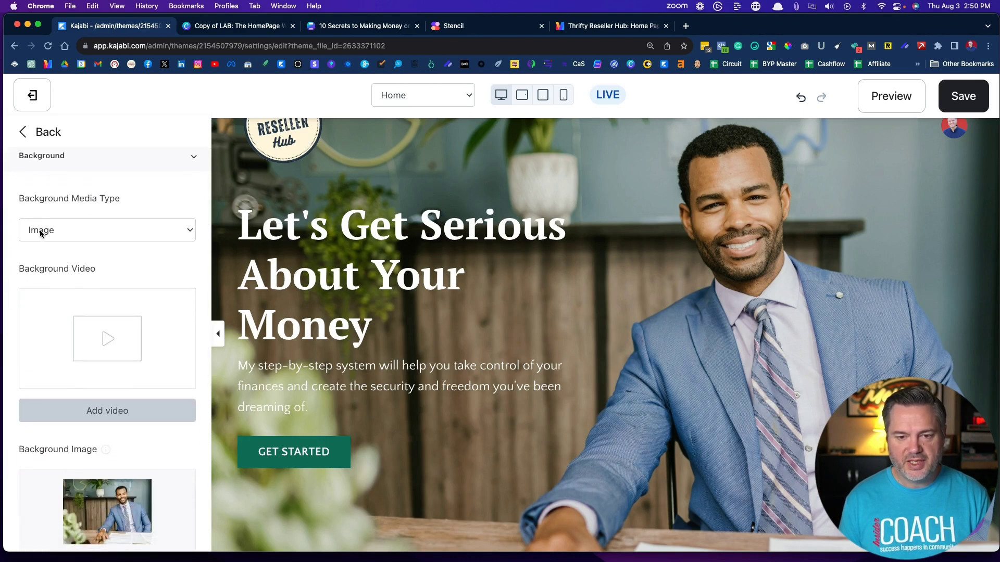
pyautogui.click(41, 232)
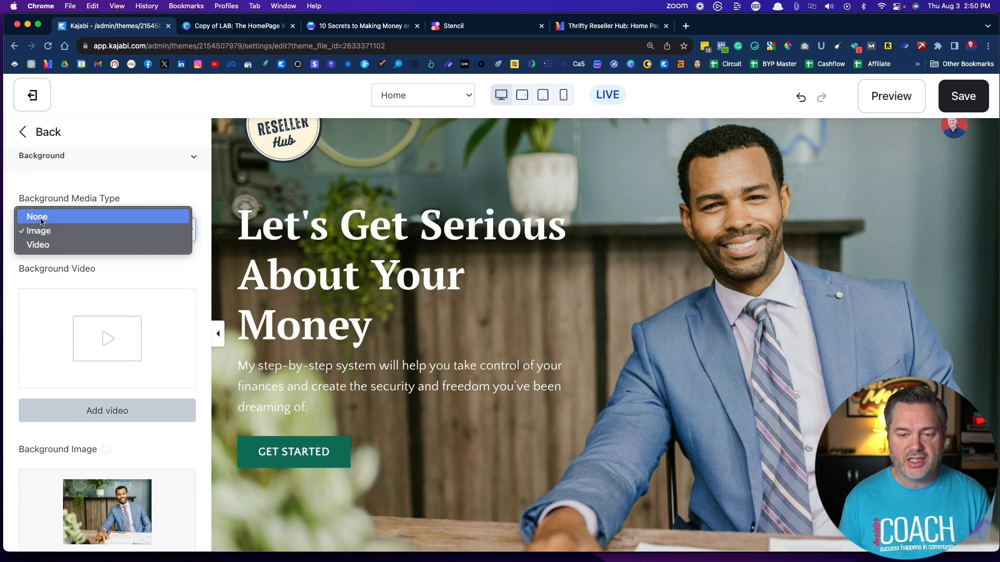
pyautogui.click(41, 217)
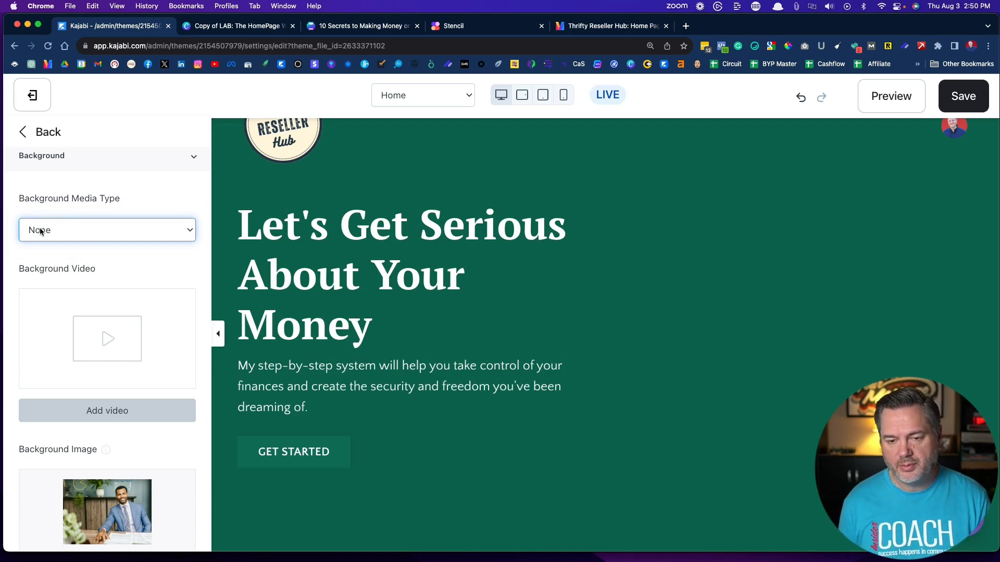
pyautogui.click(42, 232)
pyautogui.click(40, 244)
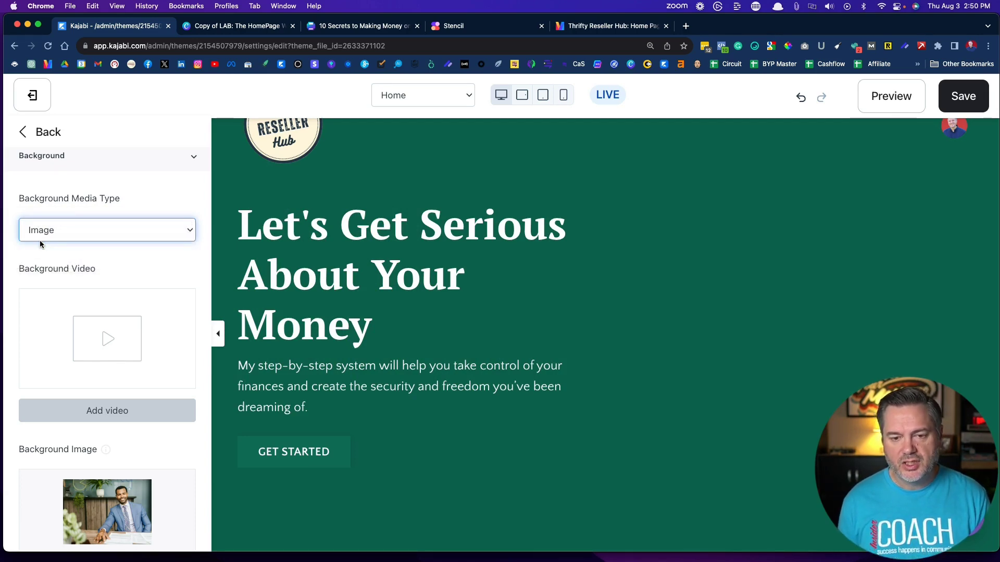
pyautogui.scroll(-3, 42, 252)
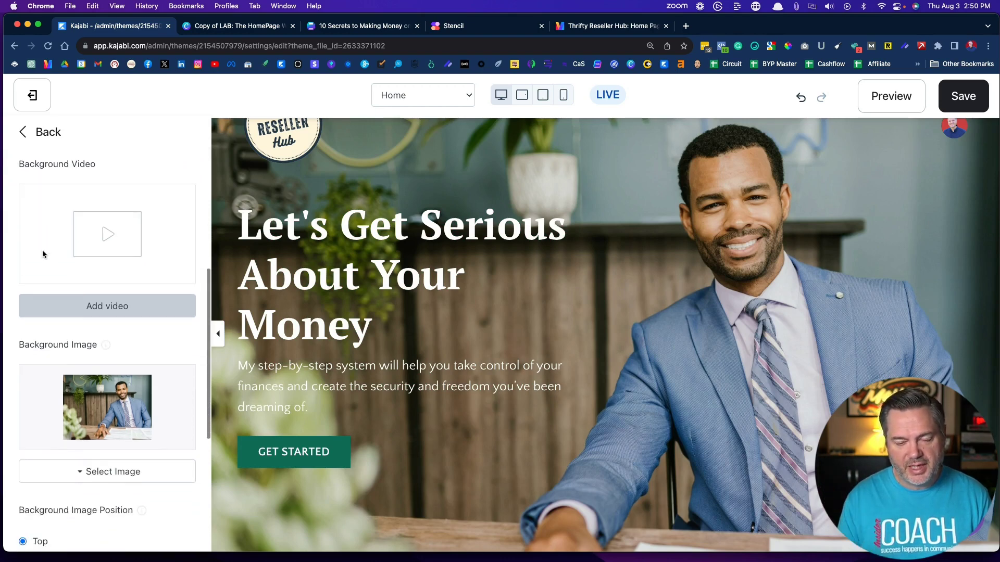
pyautogui.scroll(-4, 42, 254)
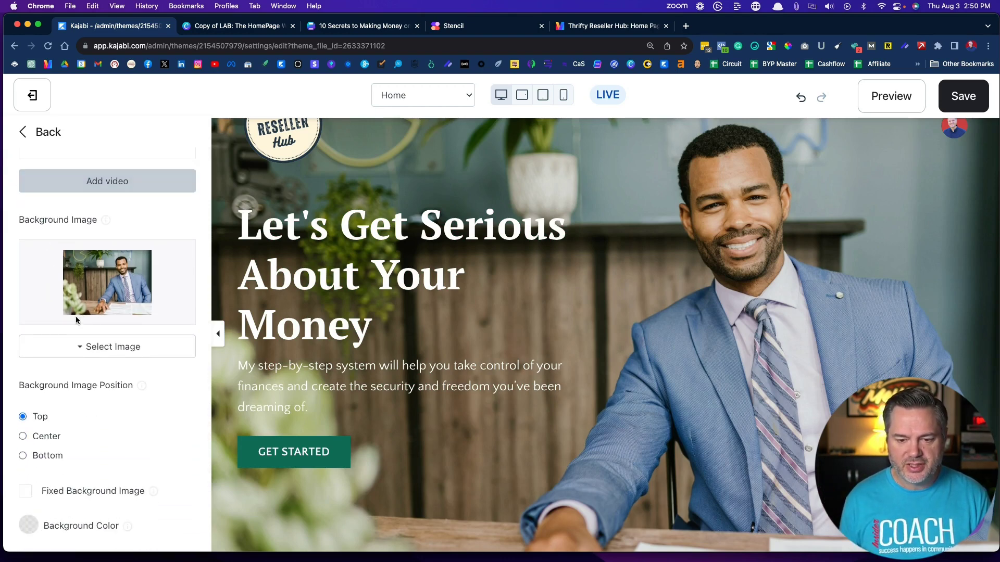
pyautogui.scroll(-2, 78, 348)
pyautogui.moveTo(141, 321)
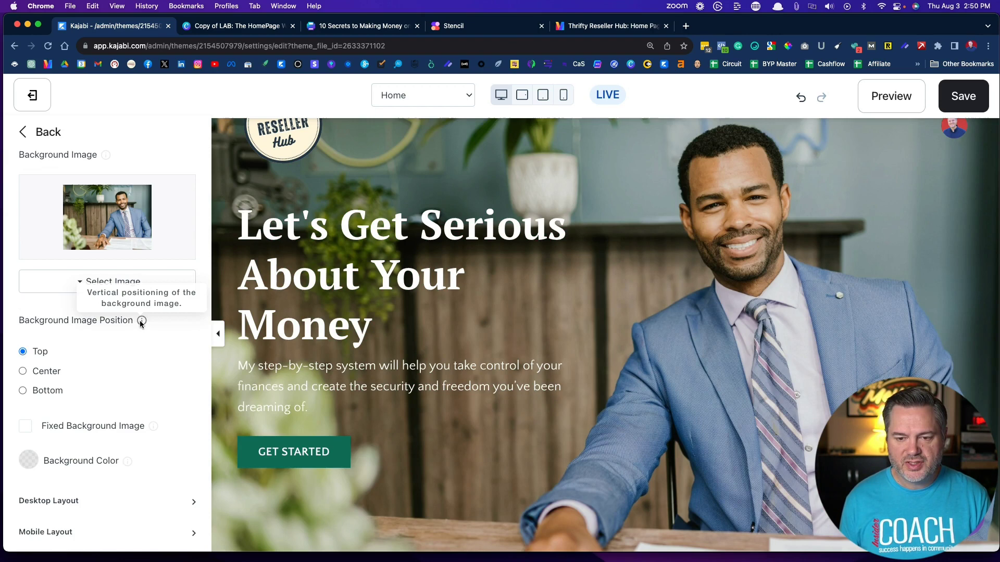
pyautogui.scroll(2, 94, 385)
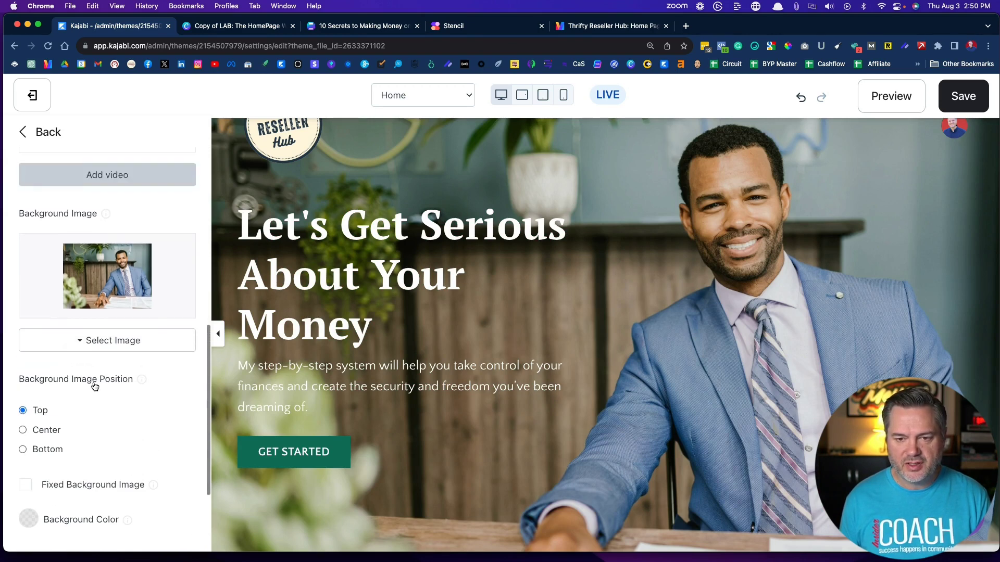
pyautogui.moveTo(105, 235)
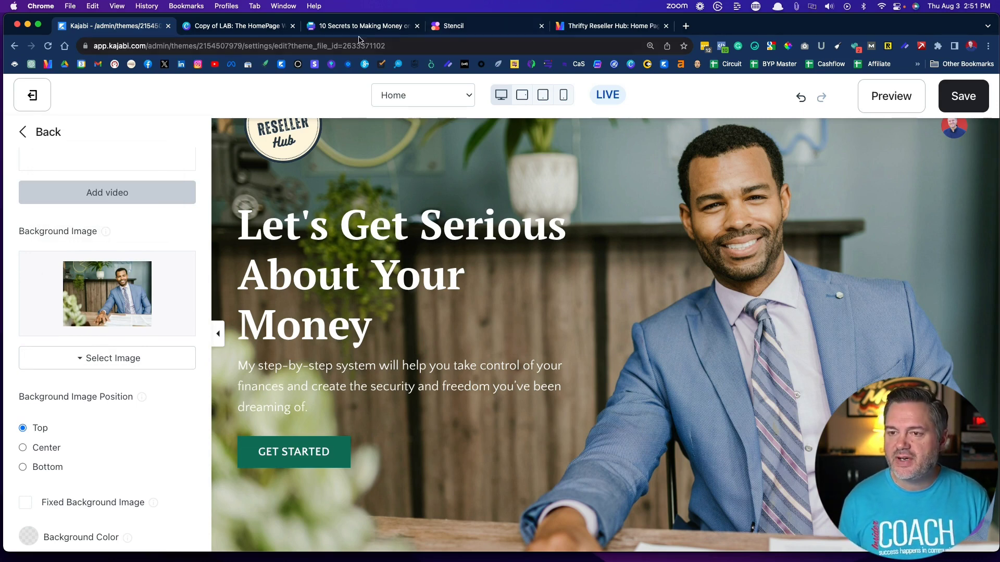
# - Start a new 2880x1200 Stencil canvas, discarding the unsaved changes
pyautogui.click(458, 27)
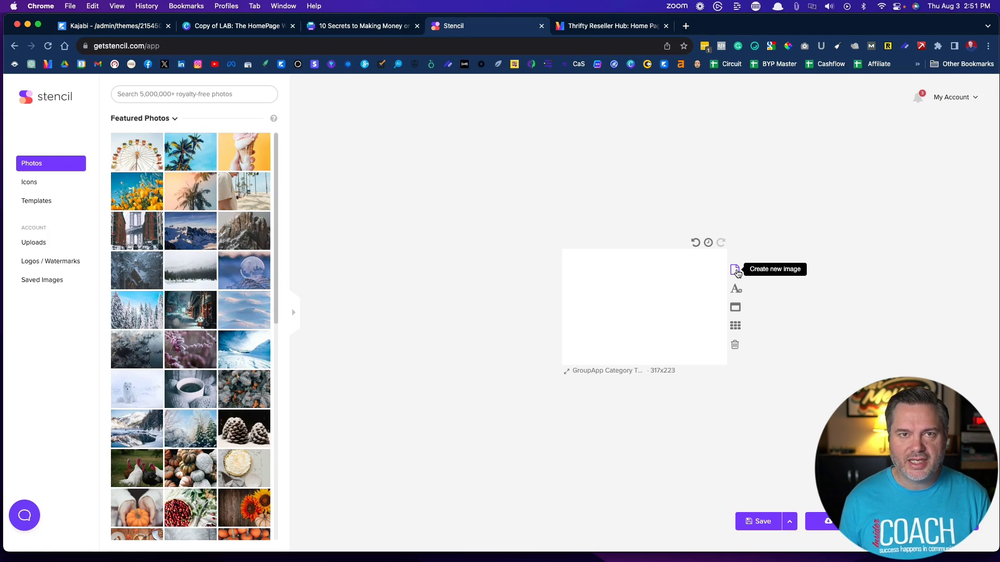
pyautogui.click(735, 270)
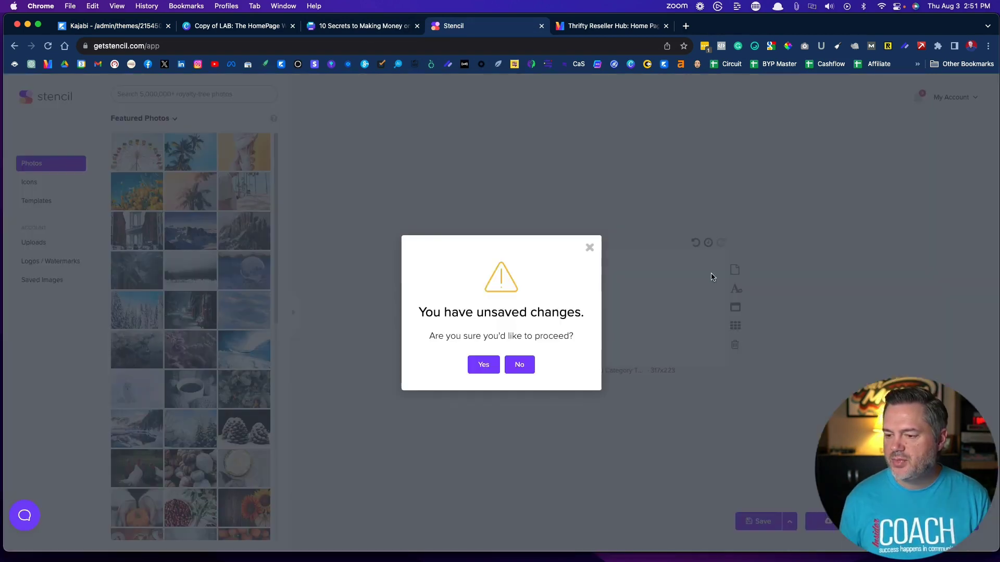
pyautogui.click(484, 364)
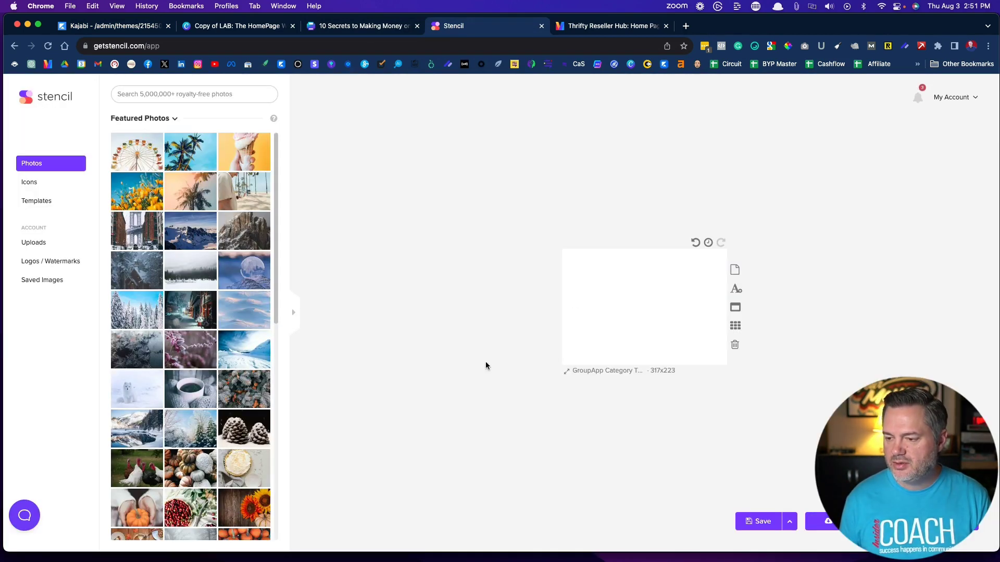
pyautogui.click(591, 370)
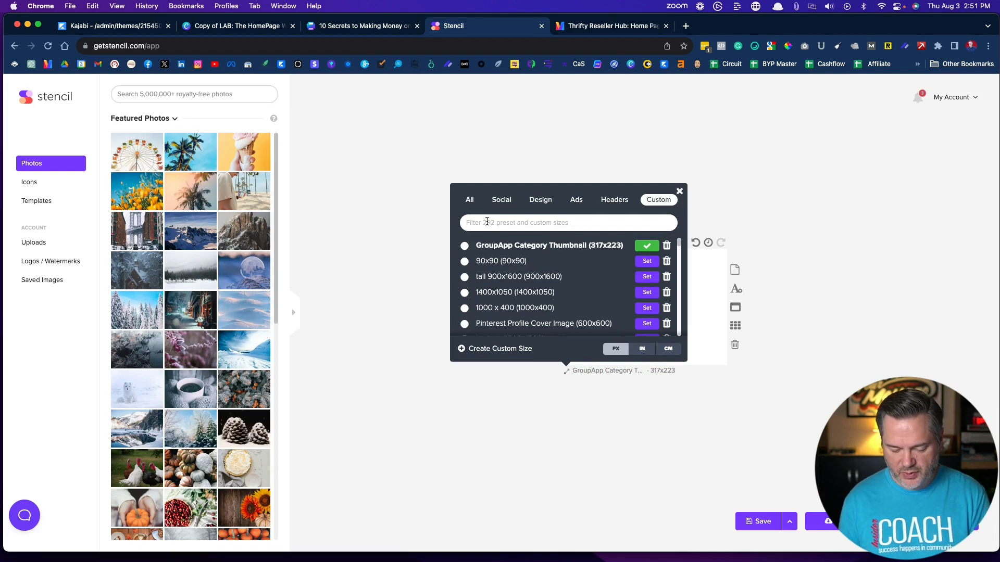
pyautogui.write('2880')
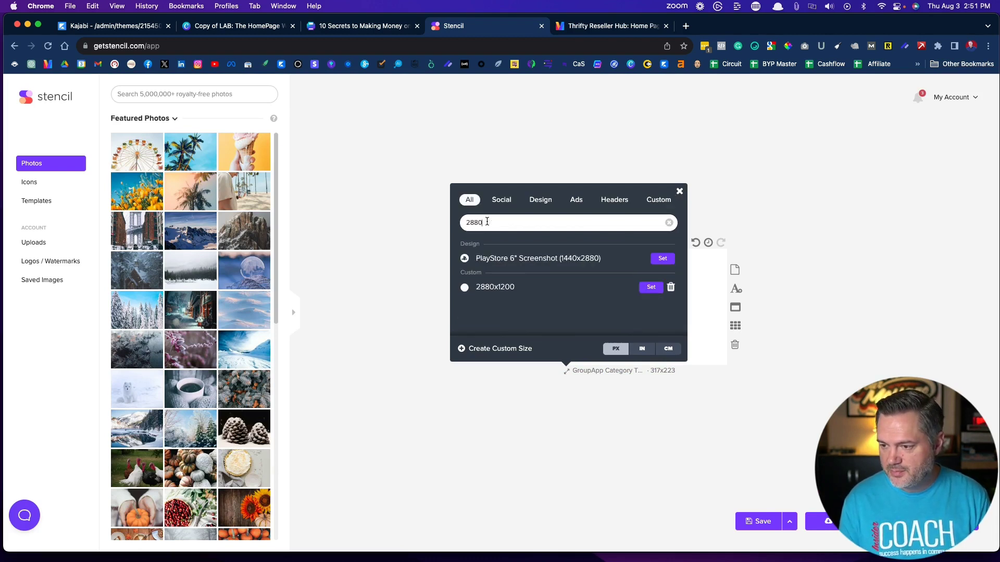
pyautogui.click(651, 287)
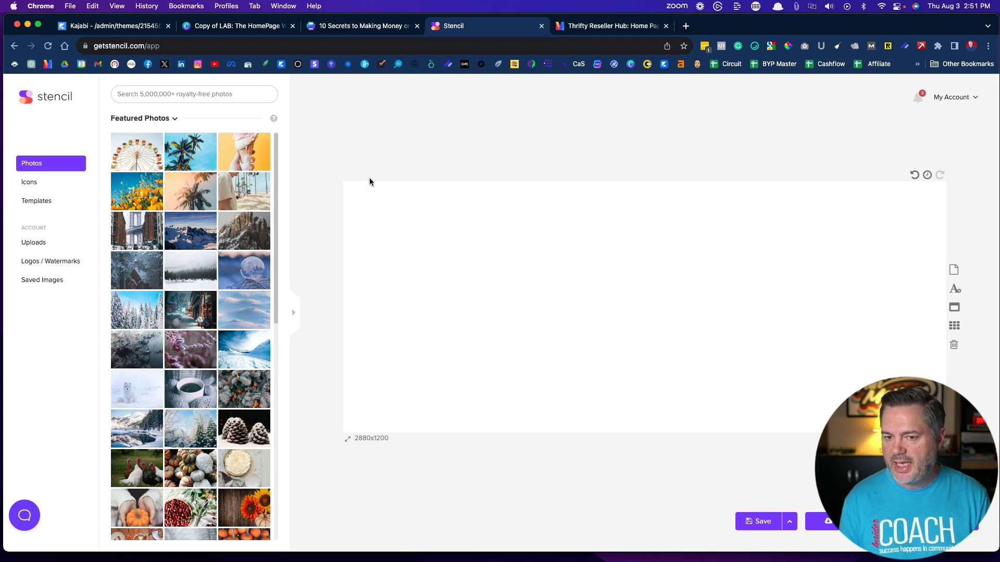
# - Search Stencil photos for 'ebay' and place the eBay laptop photo on the canvas
pyautogui.click(131, 92)
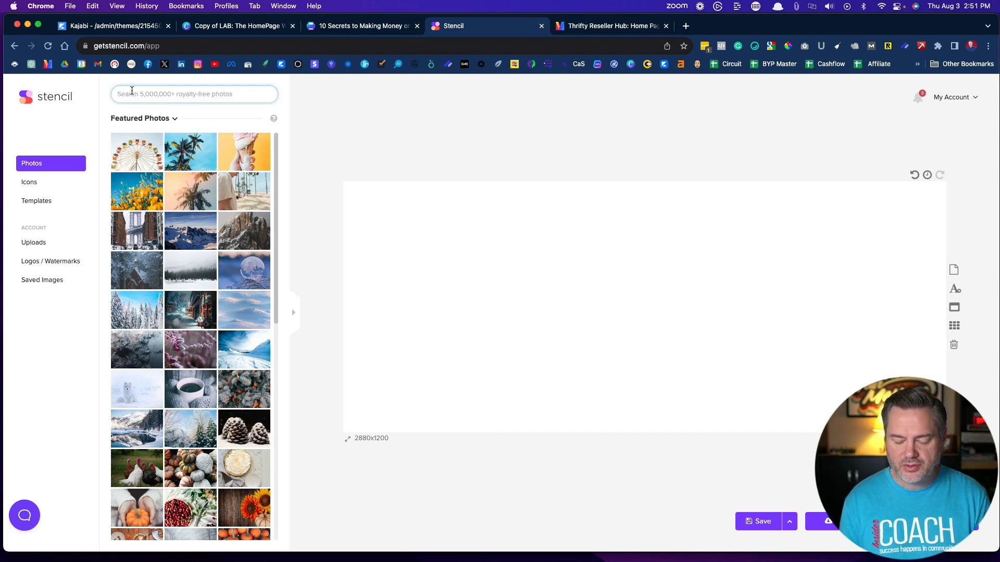
pyautogui.write('ebay')
pyautogui.press('Return')
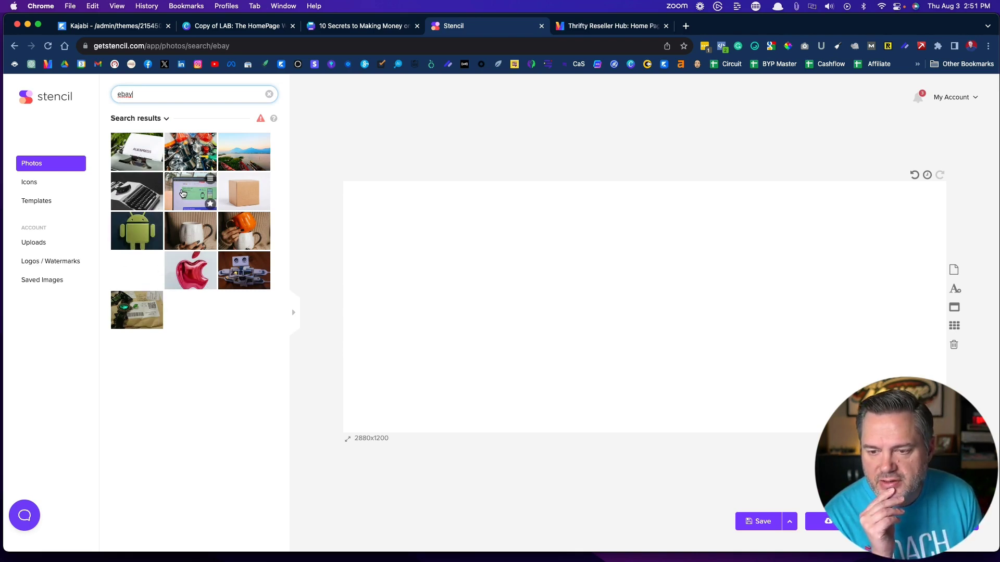
pyautogui.click(182, 193)
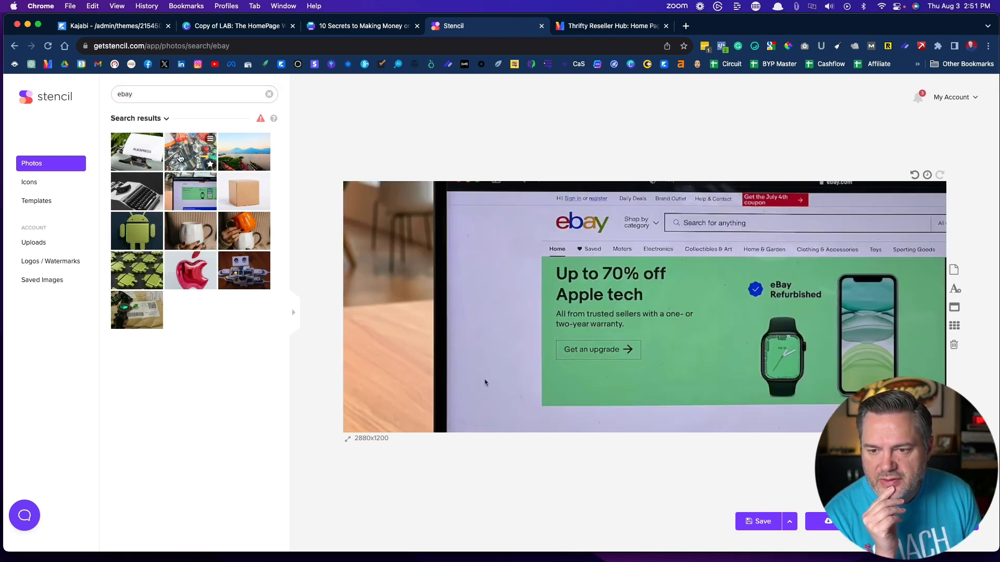
# - Search photos for 'thrifting' and download the image as a 2880x1200 JPG
pyautogui.click(137, 94)
pyautogui.press('BackSpace')
pyautogui.press('BackSpace')
pyautogui.press('BackSpace')
pyautogui.press('BackSpace')
pyautogui.write('thrift')
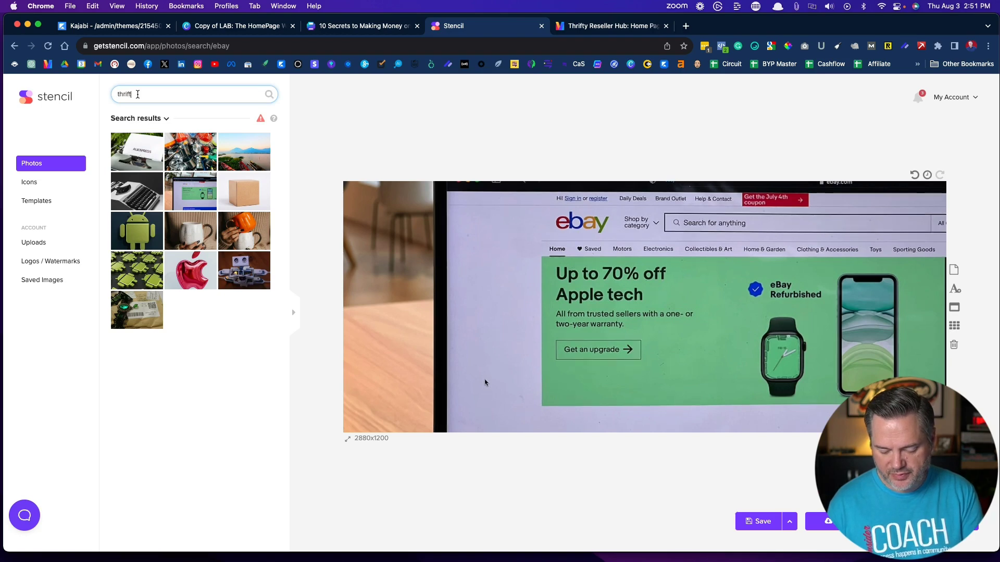
pyautogui.write('ing')
pyautogui.press('Return')
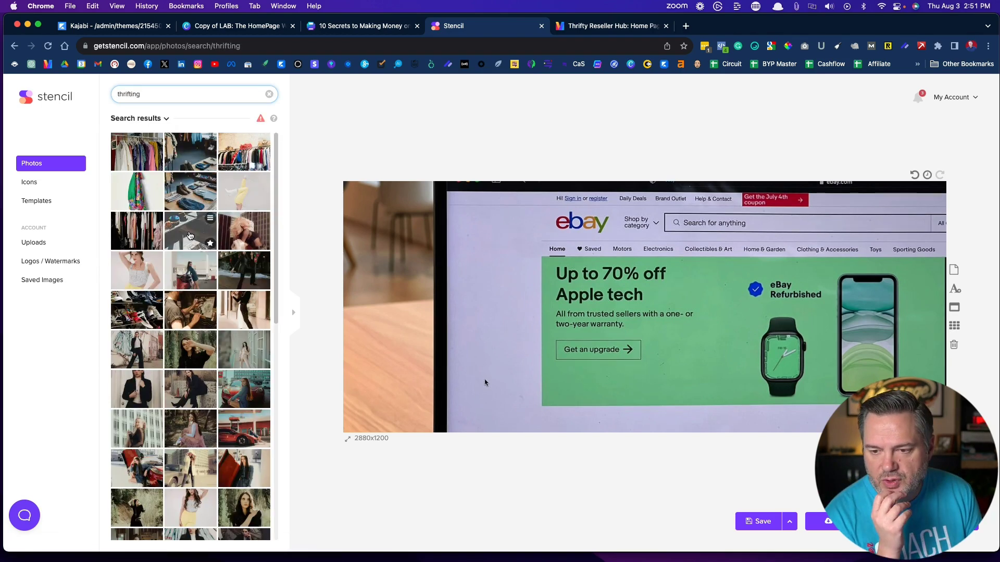
pyautogui.scroll(-15, 182, 164)
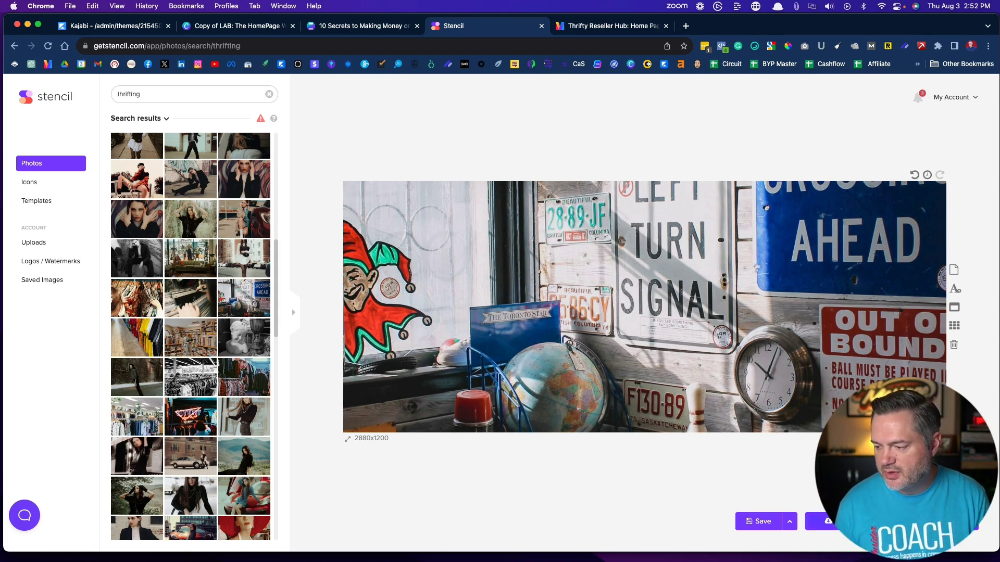
pyautogui.click(828, 521)
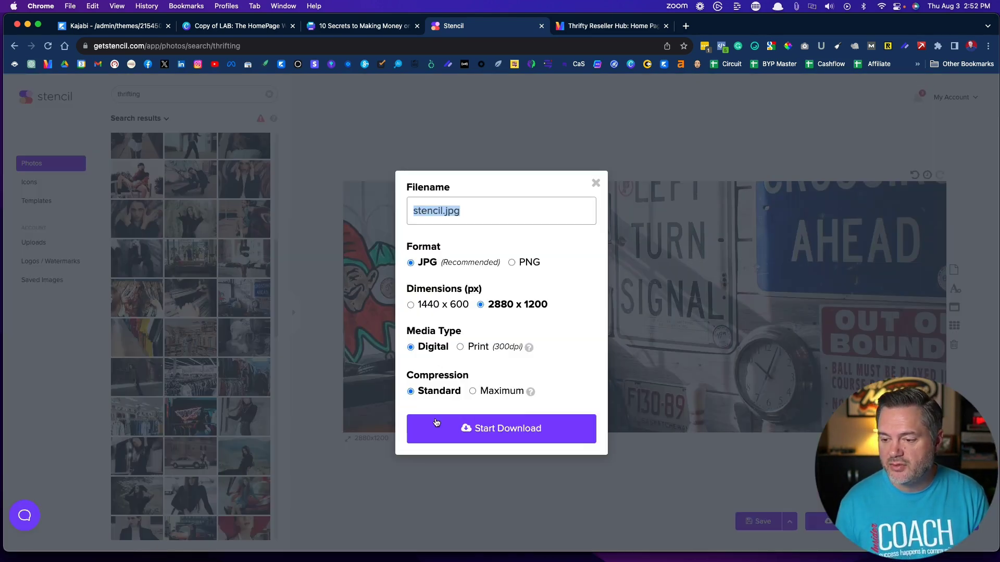
pyautogui.click(485, 441)
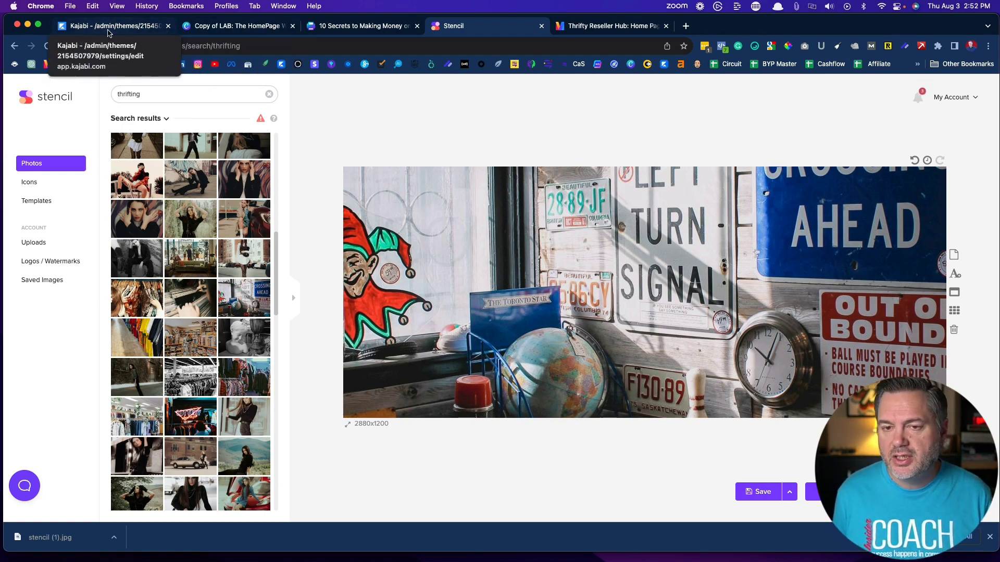
# - Try dropping the downloaded image into Kajabi's hero background upload window, then close it
pyautogui.click(108, 26)
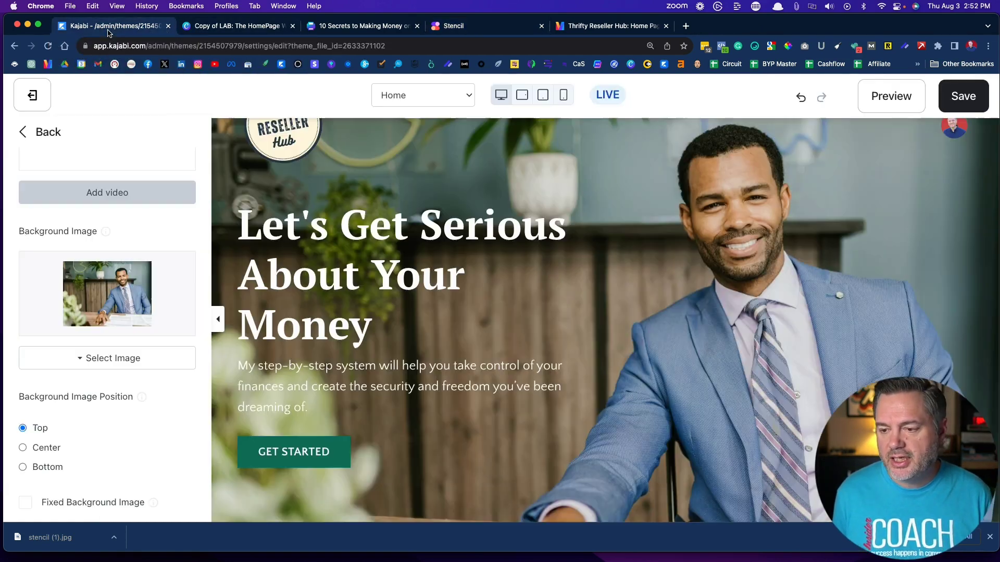
pyautogui.click(111, 365)
pyautogui.click(79, 386)
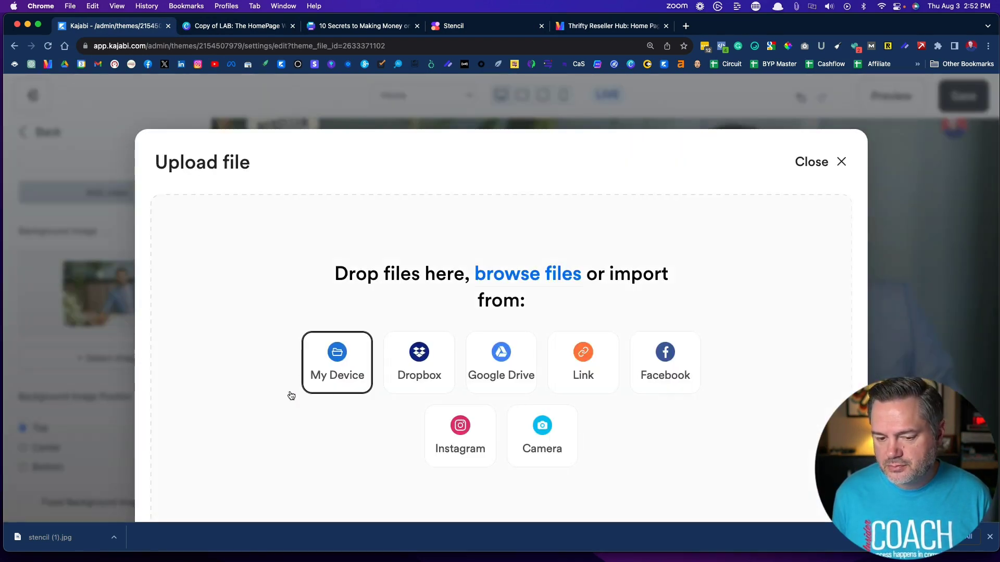
pyautogui.moveTo(78, 538); pyautogui.dragTo(314, 341)
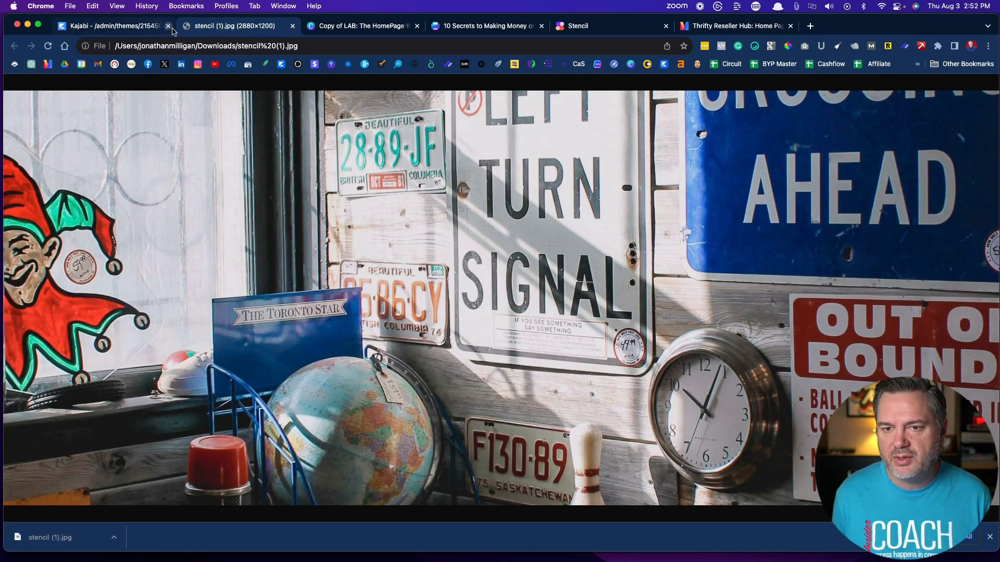
pyautogui.click(137, 29)
pyautogui.moveTo(33, 553); pyautogui.dragTo(337, 363)
pyautogui.click(134, 30)
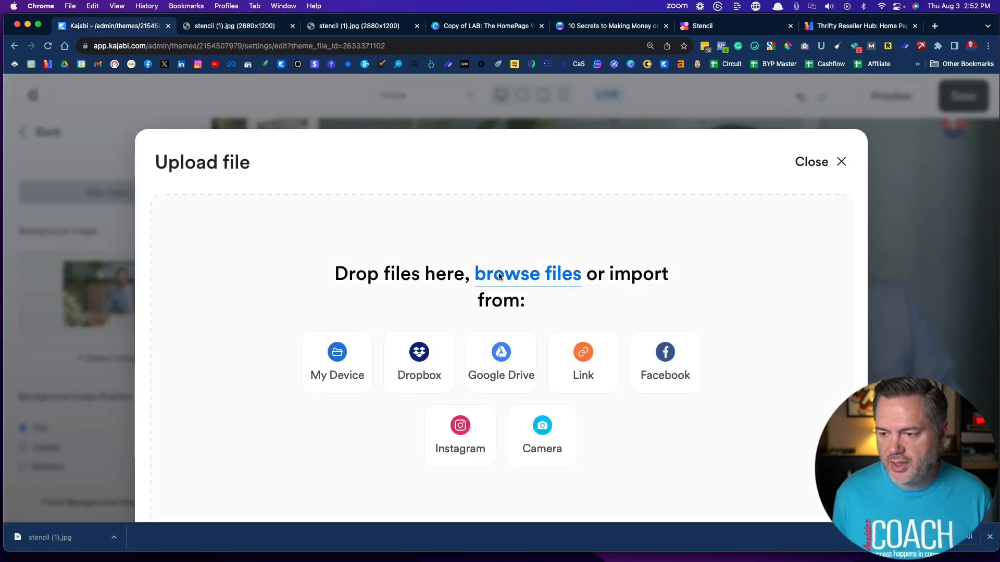
pyautogui.click(320, 378)
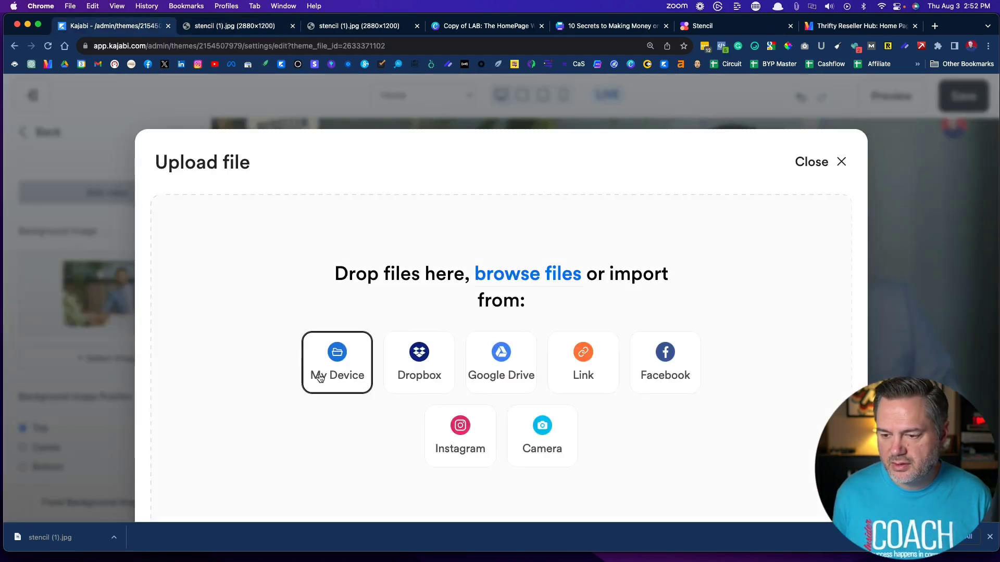
pyautogui.click(842, 162)
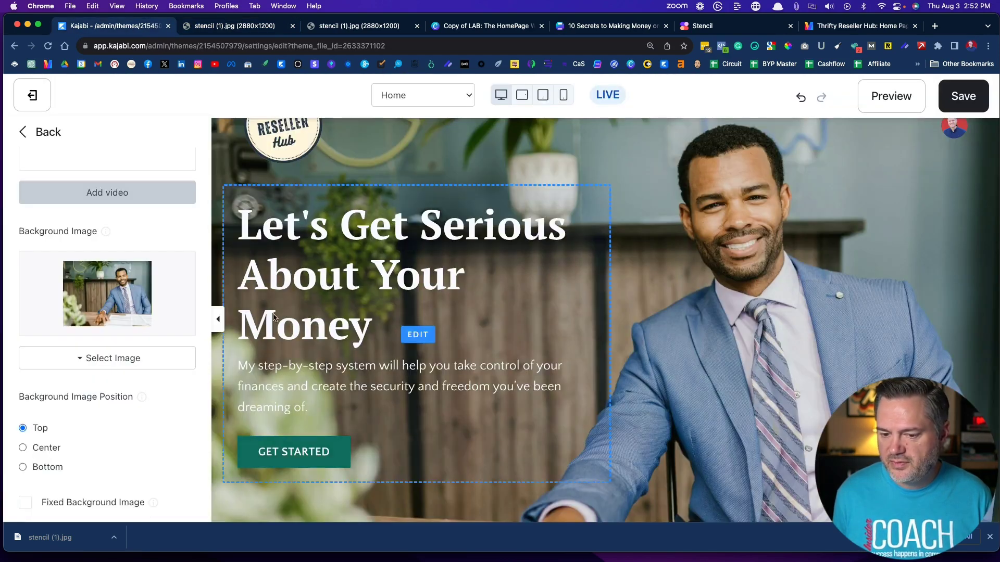
# - Upload stencil (1).jpg as the hero background image, accepting the crop
pyautogui.click(122, 371)
pyautogui.click(83, 391)
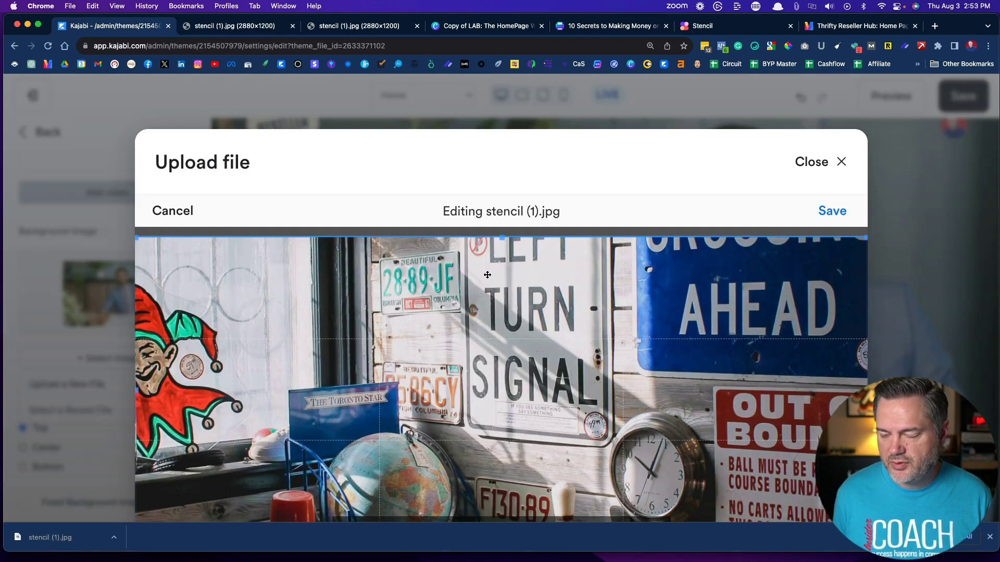
pyautogui.click(840, 210)
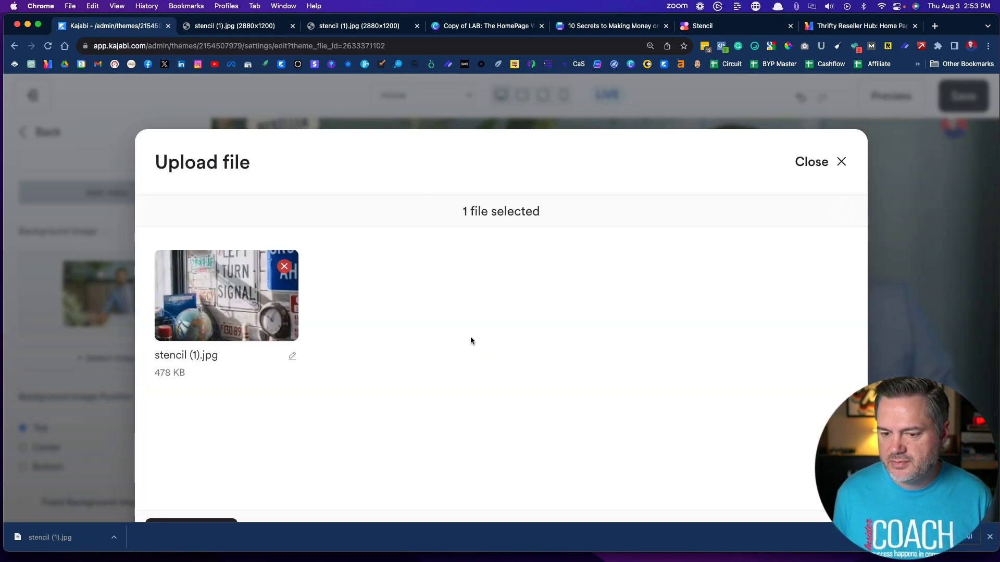
pyautogui.click(192, 480)
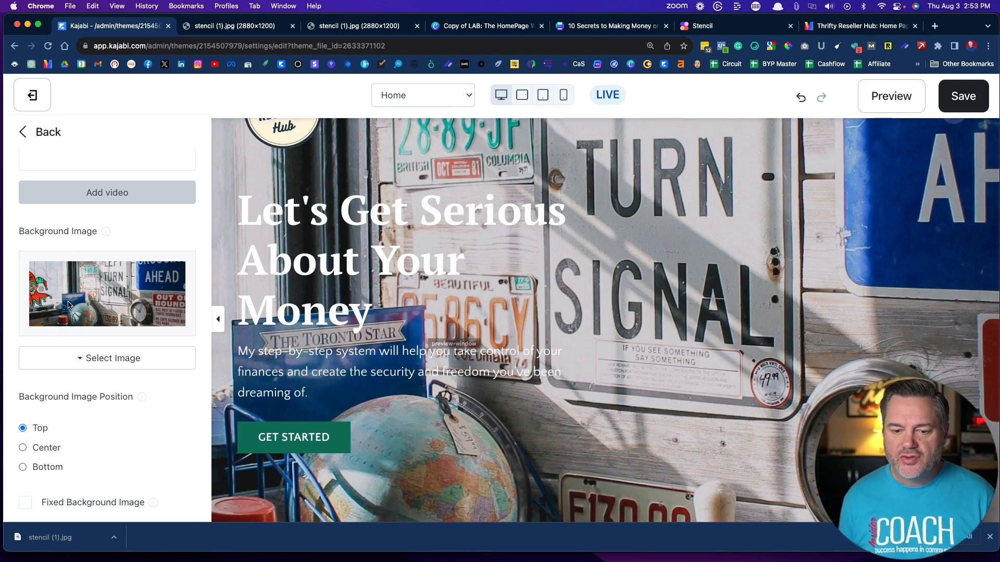
# - Give the hero a 54%-opacity black background colour over the signs photo and save the page
pyautogui.scroll(-5, 67, 306)
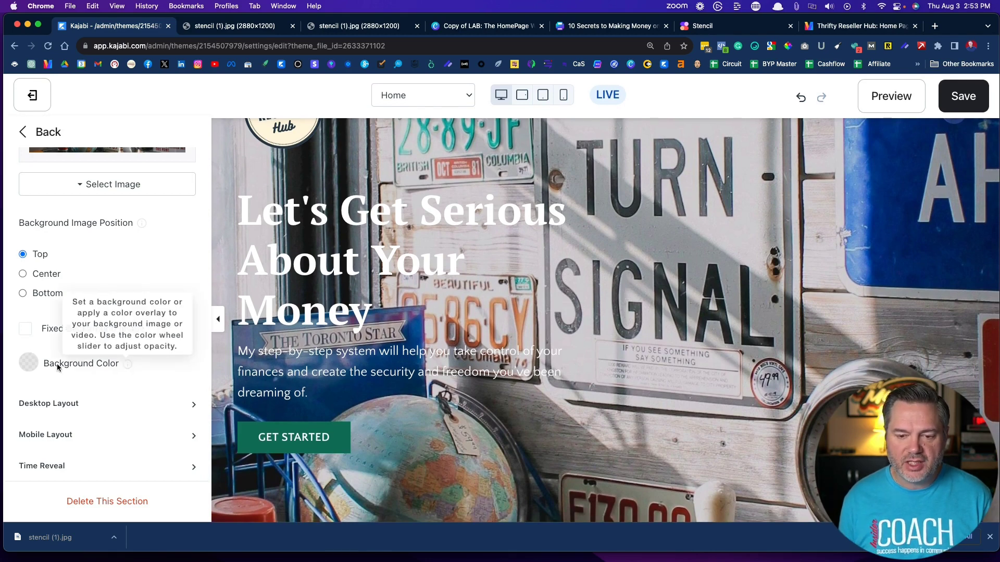
pyautogui.click(28, 366)
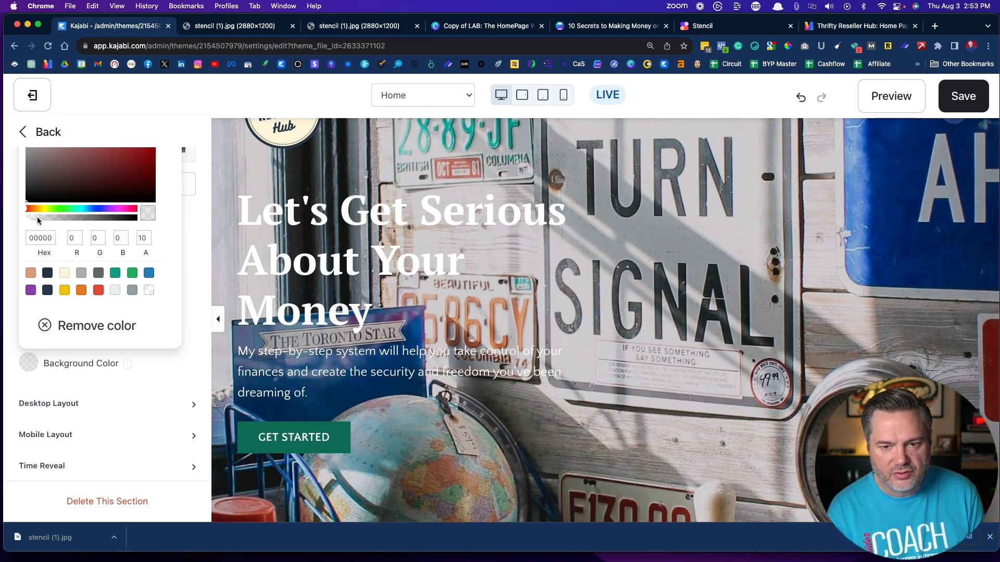
pyautogui.moveTo(37, 220); pyautogui.dragTo(85, 218)
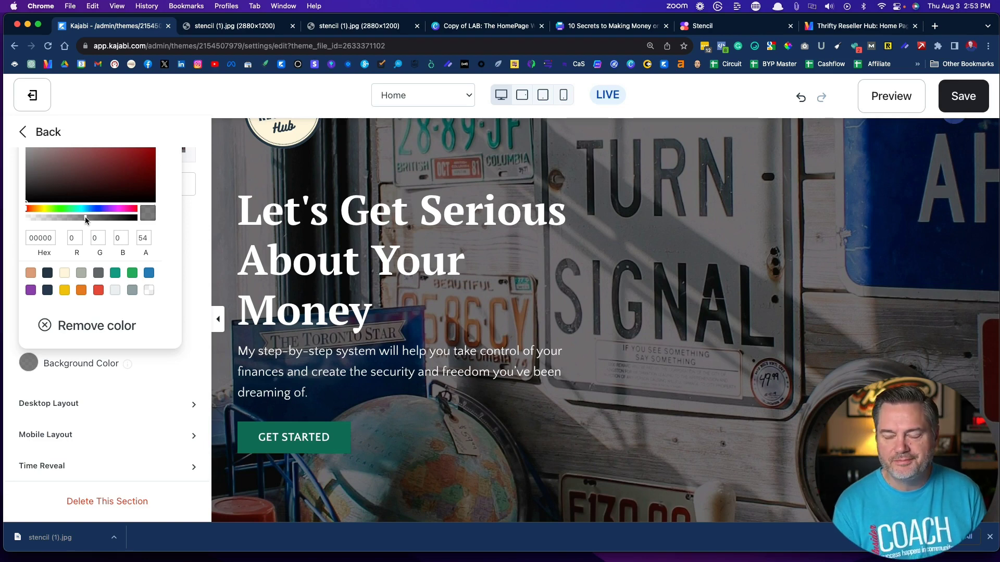
pyautogui.click(327, 223)
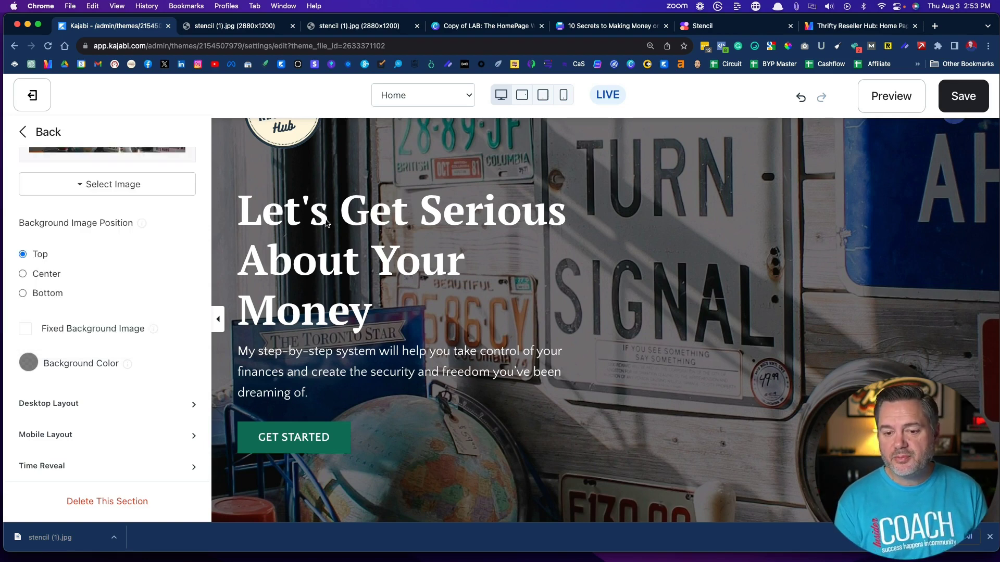
pyautogui.press('super+s')
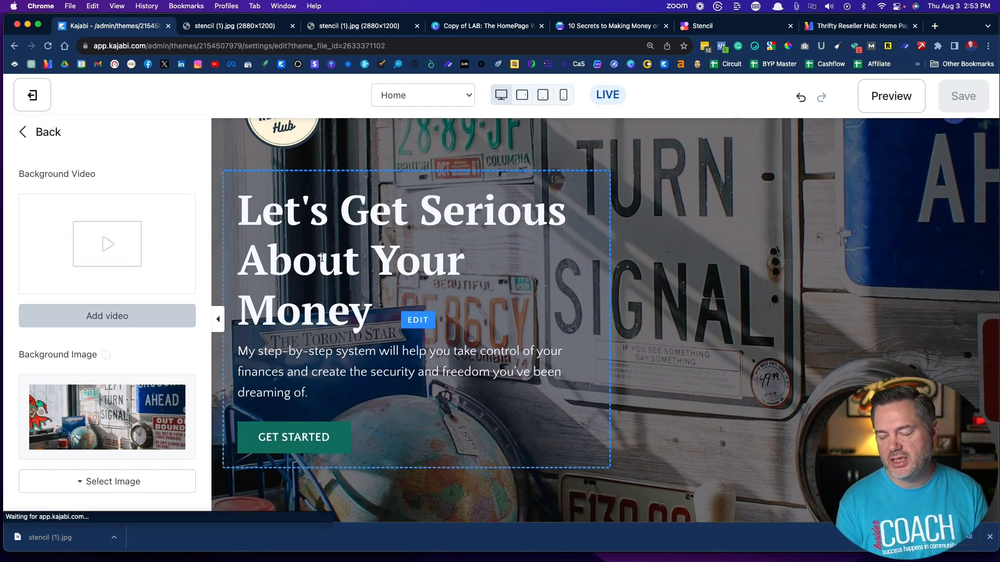
# - Select the hero heading text and retype its final 'y', leaving 'Let's Get Serious About Your Money' intact
pyautogui.click(363, 233)
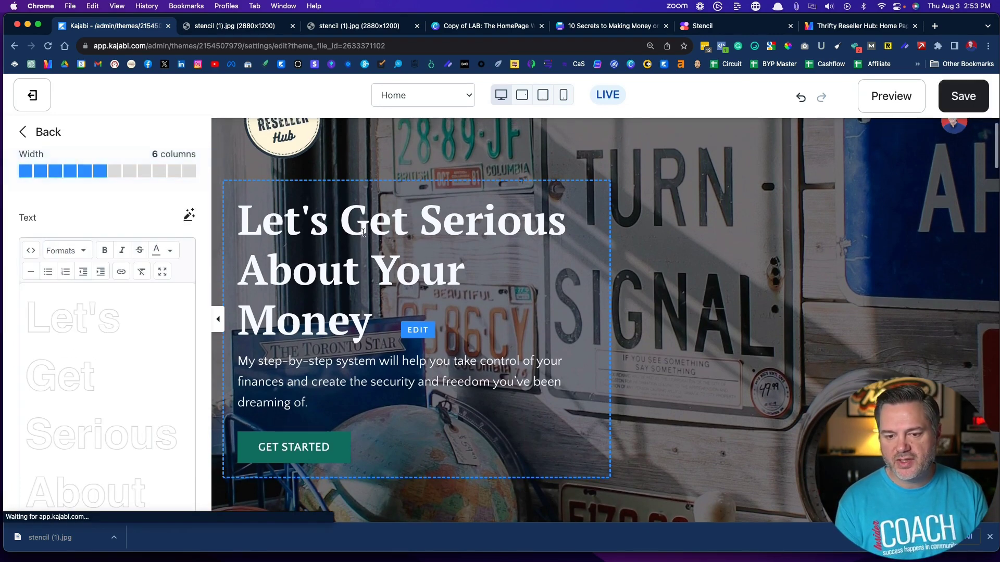
pyautogui.scroll(-2, 125, 358)
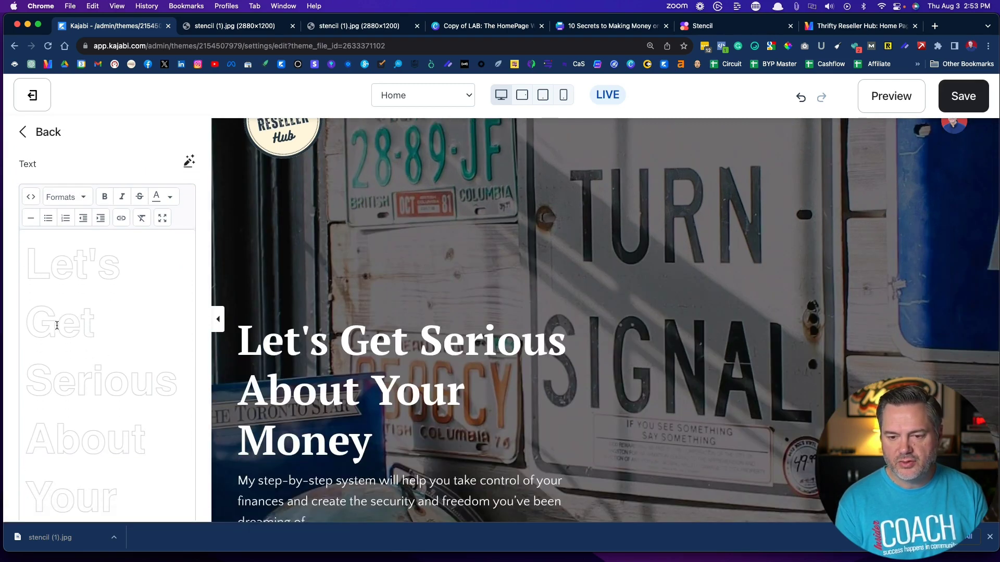
pyautogui.tripleClick(74, 329)
pyautogui.scroll(-5, 83, 325)
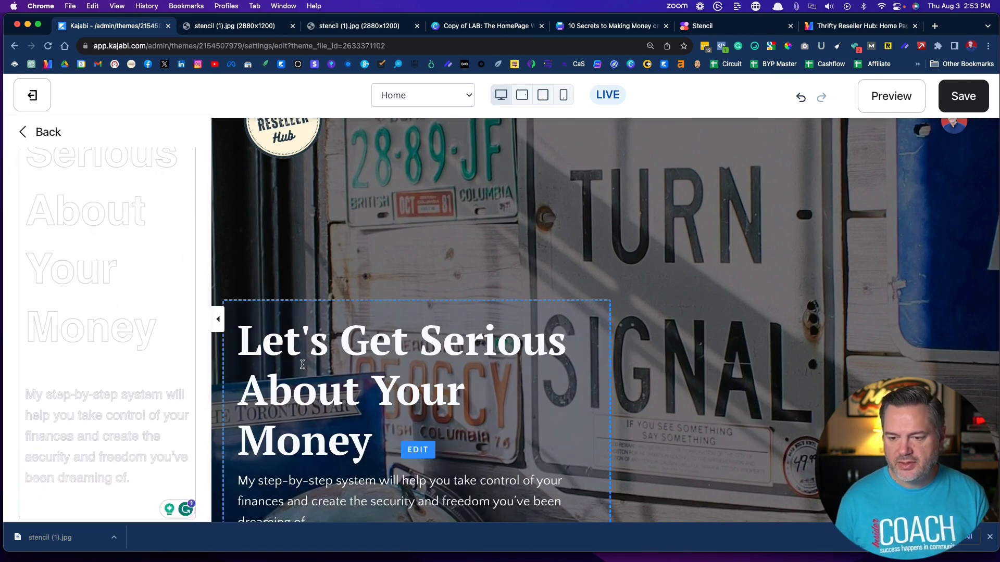
pyautogui.press('BackSpace')
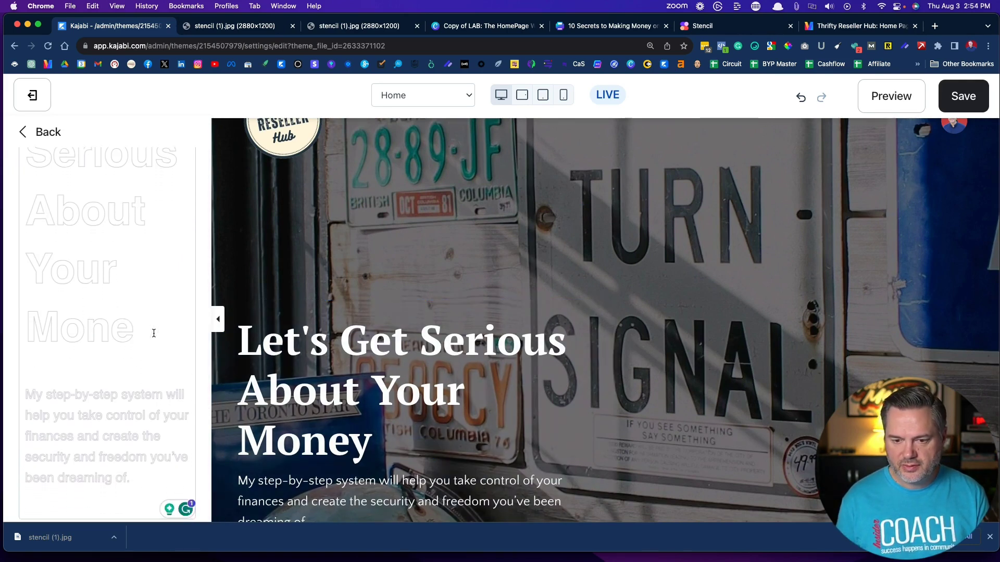
pyautogui.write('y')
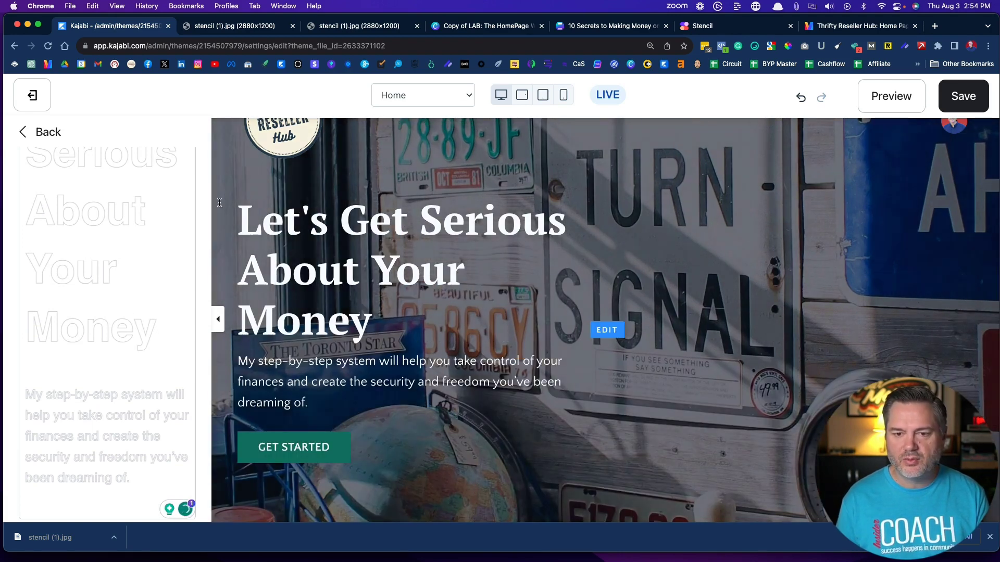
# - Select the 'From Thrift to Profit: Unlock the Secrets of eBay Profits!' headline in Magai, then return to Kajabi
pyautogui.click(810, 28)
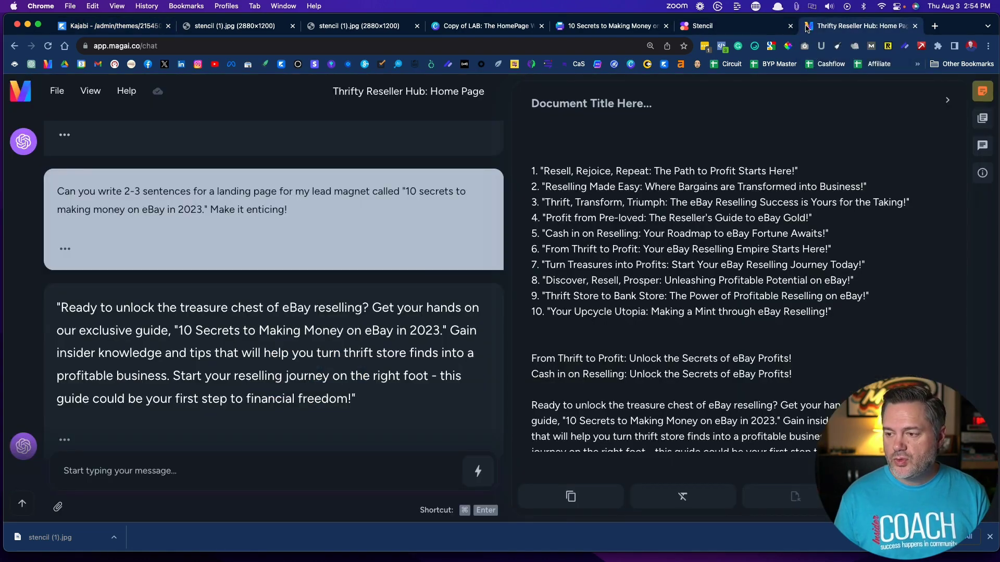
pyautogui.scroll(-1, 600, 307)
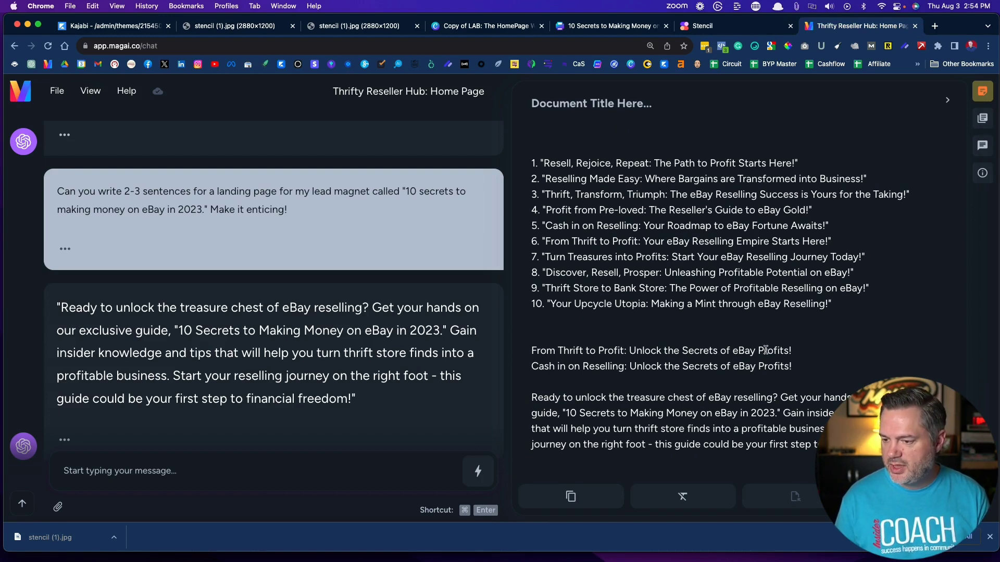
pyautogui.moveTo(794, 352); pyautogui.dragTo(532, 351)
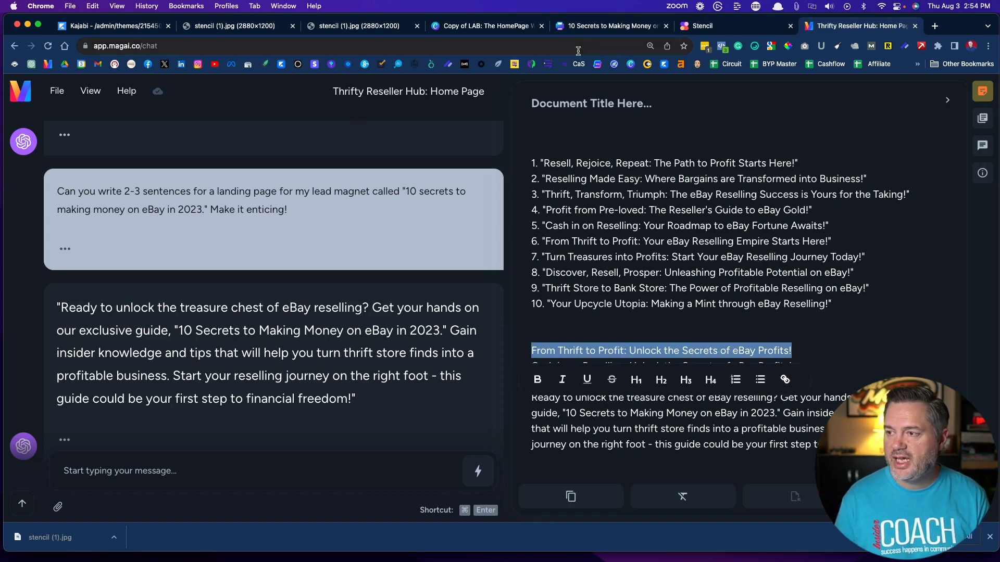
pyautogui.click(115, 26)
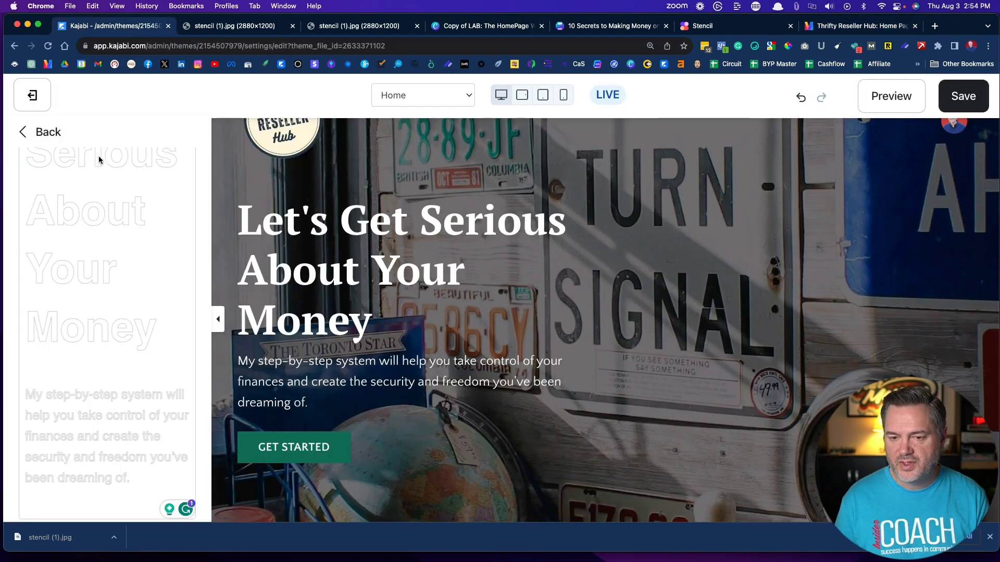
# - Paste the new headline after 'Let's Get' and delete the leftover 'Serious About Your Money' words
pyautogui.click(81, 215)
pyautogui.press('super+v')
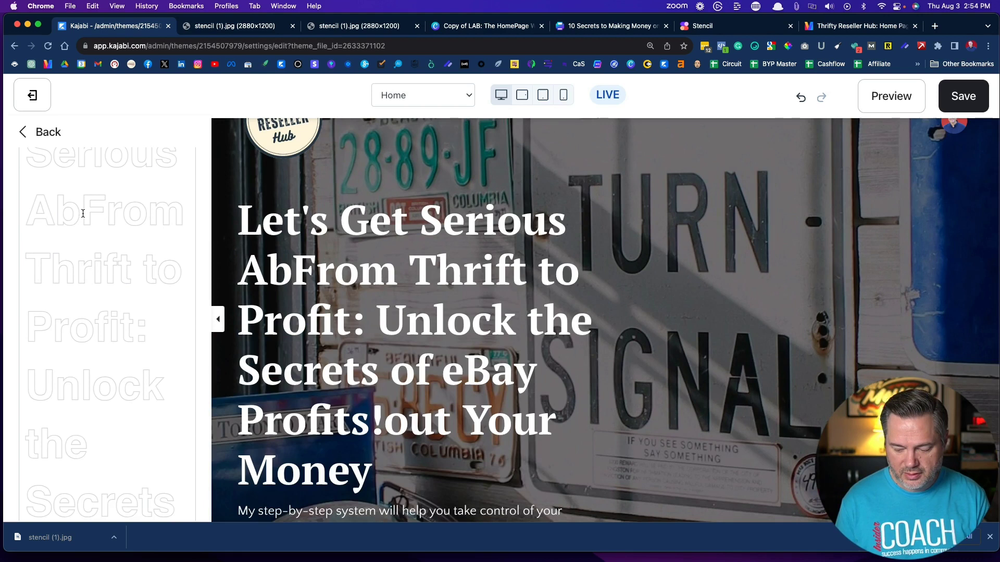
pyautogui.click(82, 214)
pyautogui.press('BackSpace')
pyautogui.press('BackSpace')
pyautogui.press('BackSpace')
pyautogui.press('BackSpace')
pyautogui.press('BackSpace')
pyautogui.press('BackSpace')
pyautogui.press('BackSpace')
pyautogui.press('BackSpace')
pyautogui.press('BackSpace')
pyautogui.press('BackSpace')
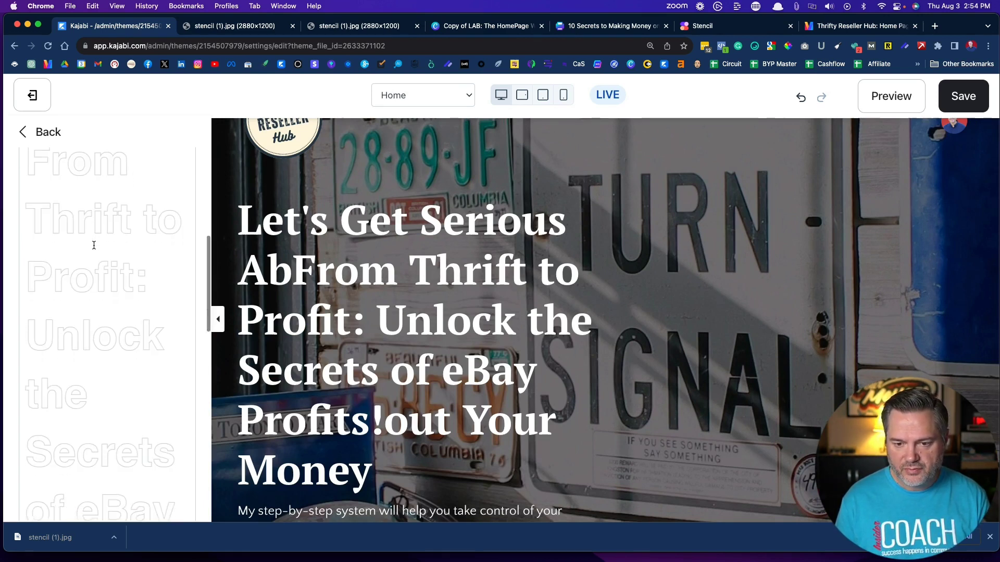
pyautogui.scroll(-5, 89, 229)
pyautogui.scroll(-5, 94, 245)
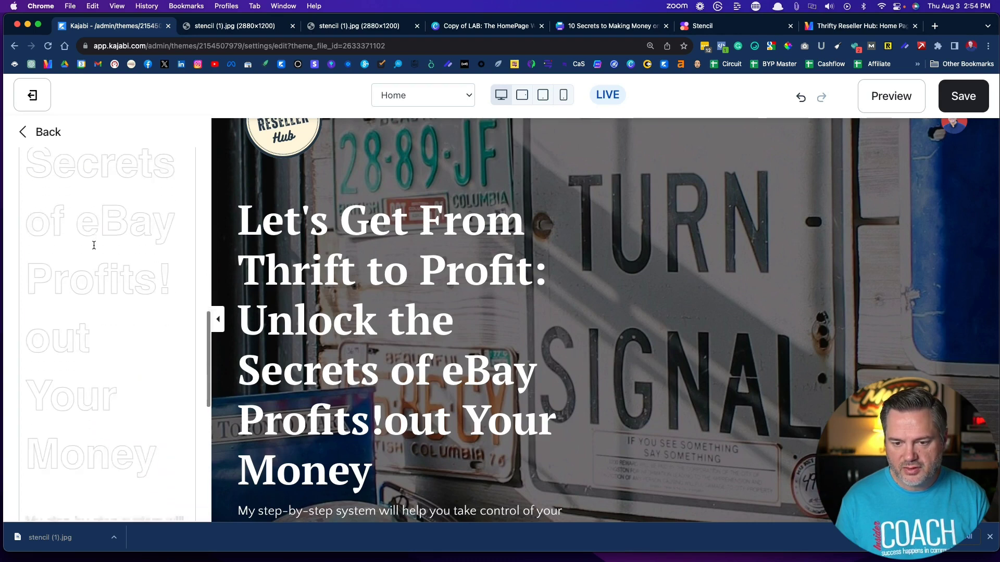
pyautogui.moveTo(155, 333); pyautogui.dragTo(22, 223)
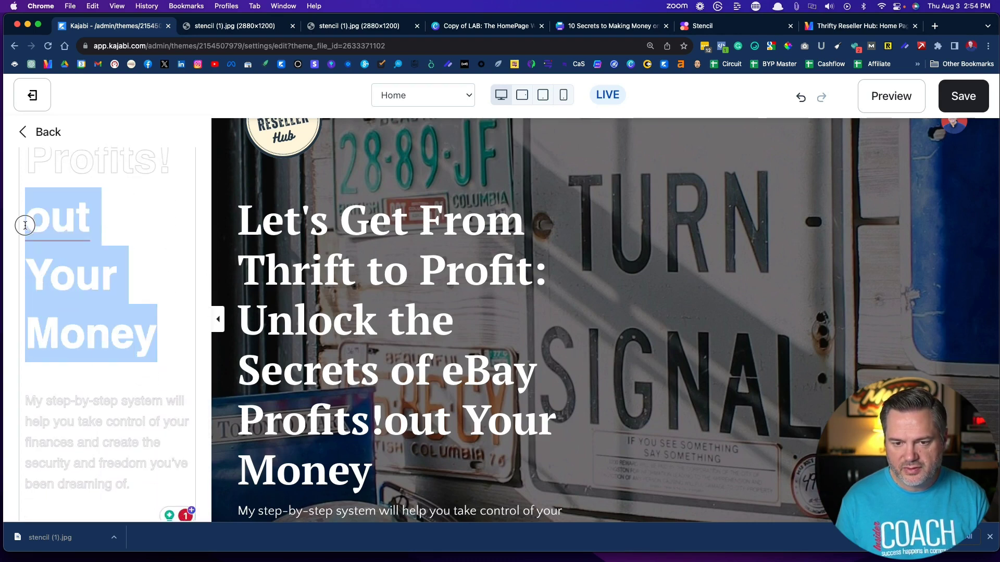
pyautogui.press('BackSpace')
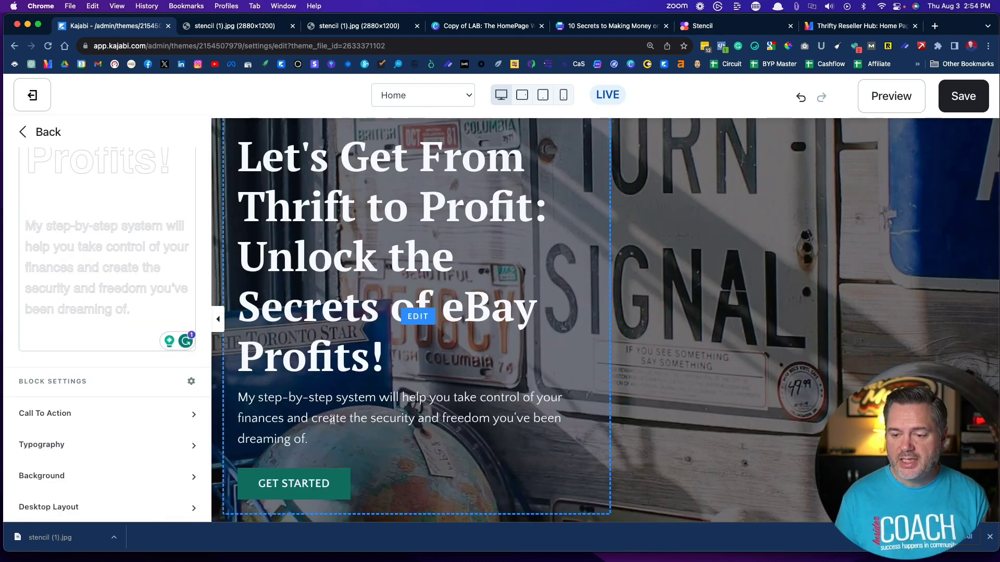
pyautogui.scroll(-2, 280, 327)
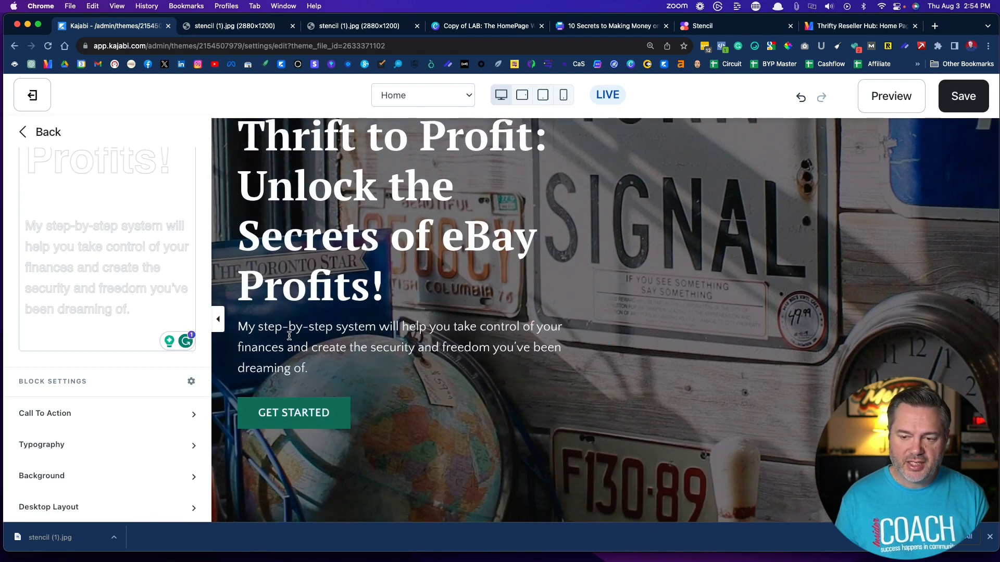
# - Highlight the 'Ready to unlock…' lead-magnet paragraph in Magai, then go back to Kajabi
pyautogui.click(840, 27)
pyautogui.moveTo(531, 398); pyautogui.dragTo(828, 447)
pyautogui.press('super+c')
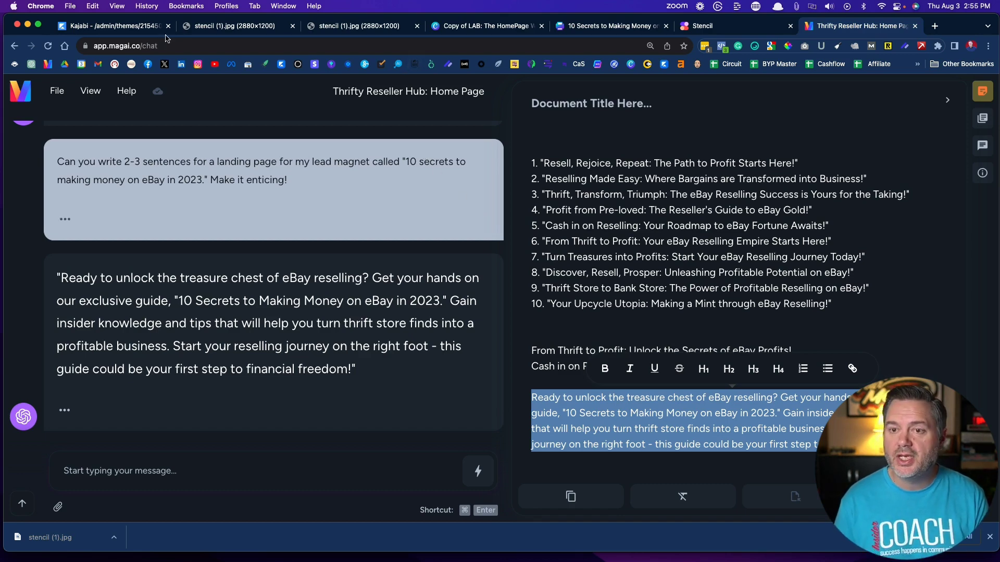
pyautogui.click(133, 30)
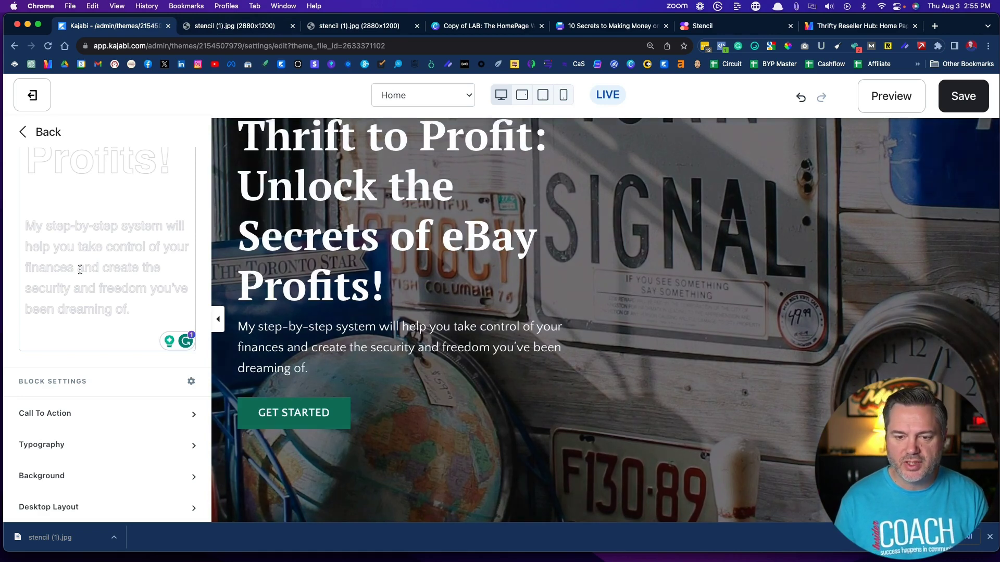
# - Paste the 'Ready to unlock…' teaser over the hero paragraph, deleting the leftover 'My' and text after the 2023 guide title
pyautogui.moveTo(131, 309); pyautogui.dragTo(47, 227)
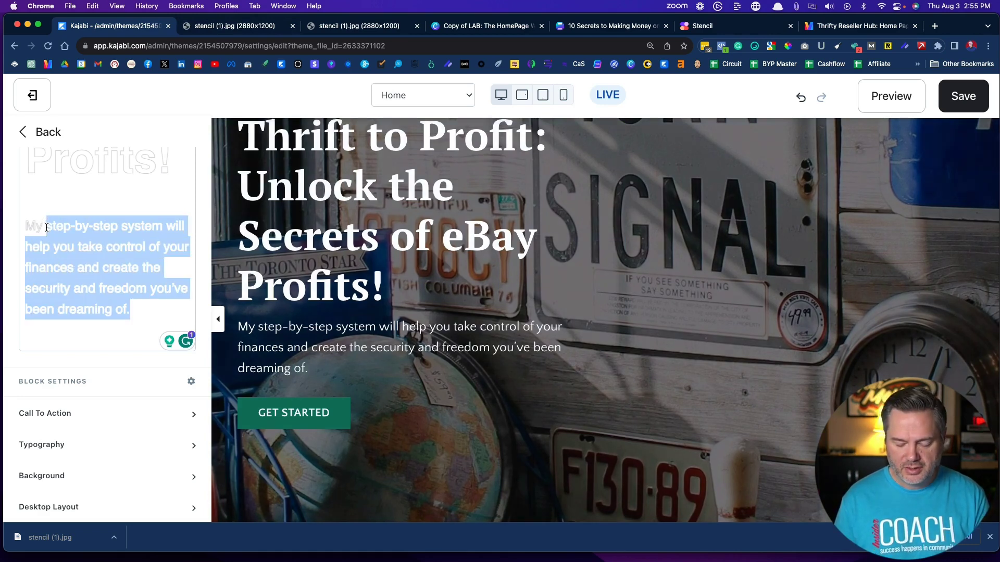
pyautogui.press('super+v')
pyautogui.click(45, 227)
pyautogui.press('BackSpace')
pyautogui.press('BackSpace')
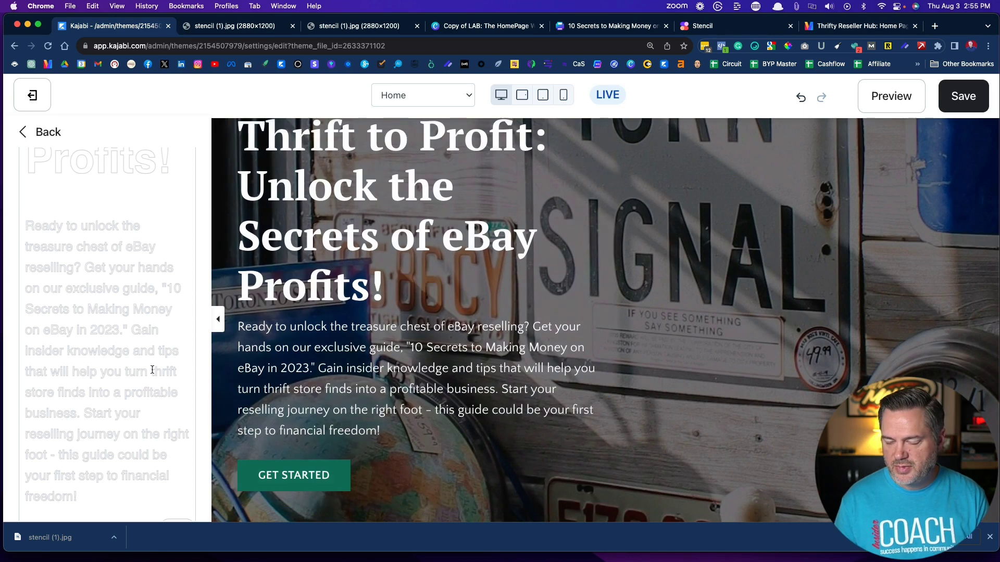
pyautogui.scroll(-3, 141, 370)
pyautogui.moveTo(100, 391); pyautogui.dragTo(81, 363)
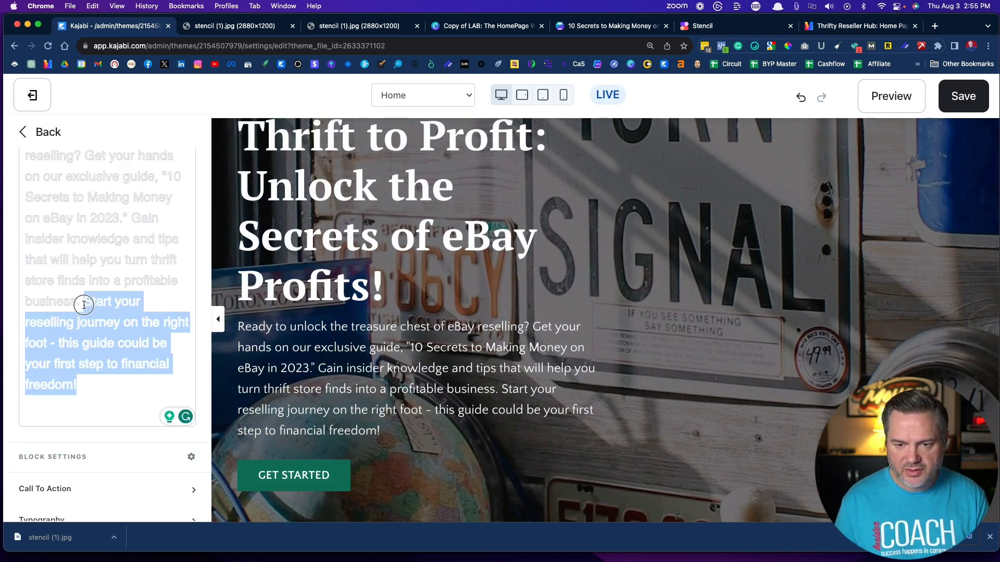
pyautogui.moveTo(83, 305); pyautogui.dragTo(134, 218)
pyautogui.press('BackSpace')
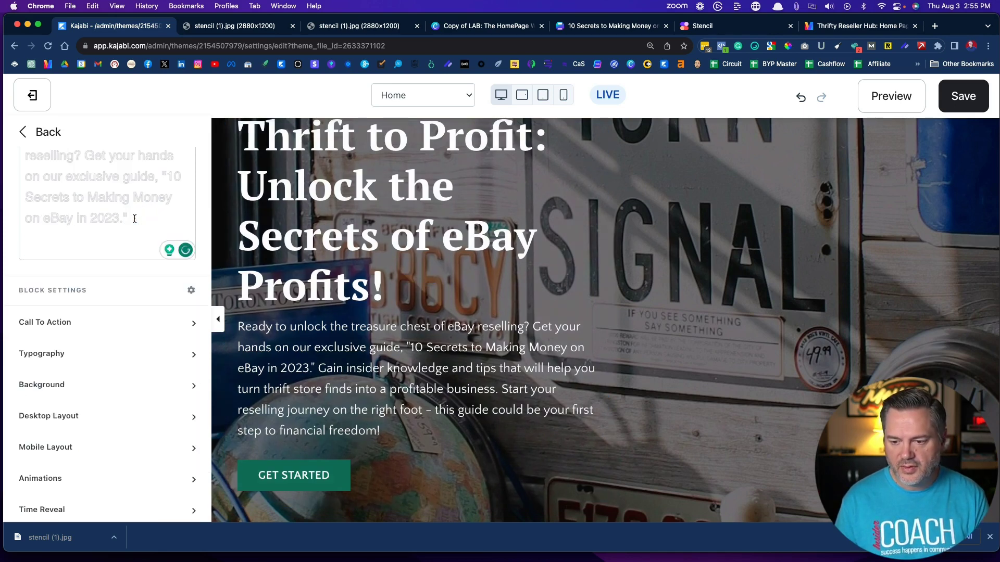
pyautogui.scroll(5, 417, 364)
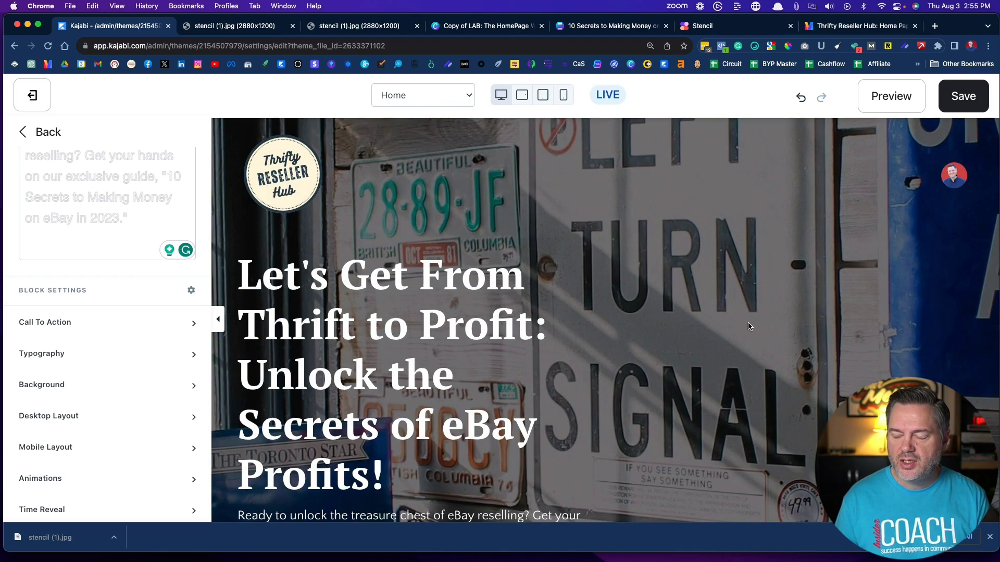
# - Set the hero text block's width to 9 columns and save the homepage
pyautogui.scroll(-3, 476, 284)
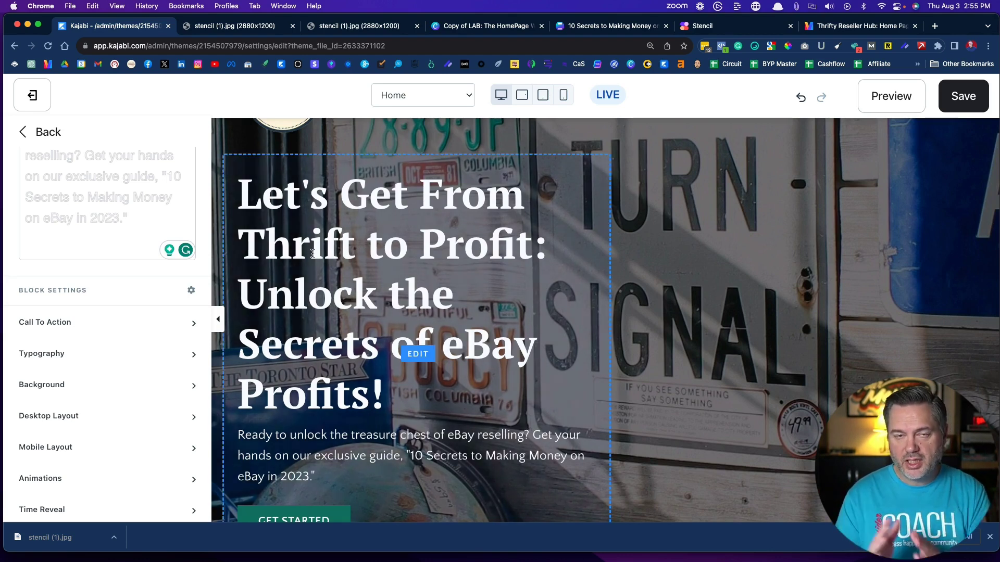
pyautogui.scroll(3, 70, 312)
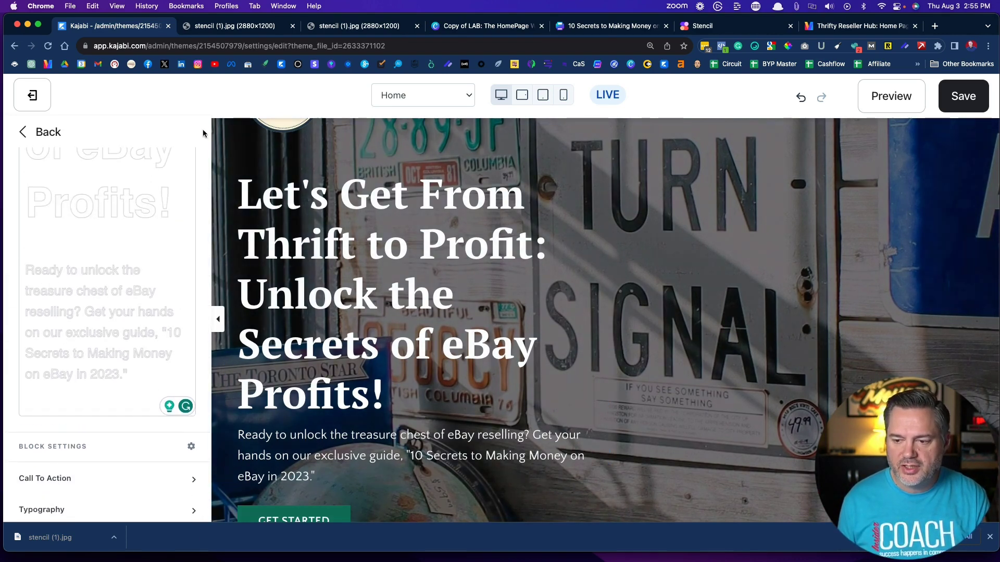
pyautogui.scroll(8, 125, 283)
pyautogui.scroll(5, 125, 283)
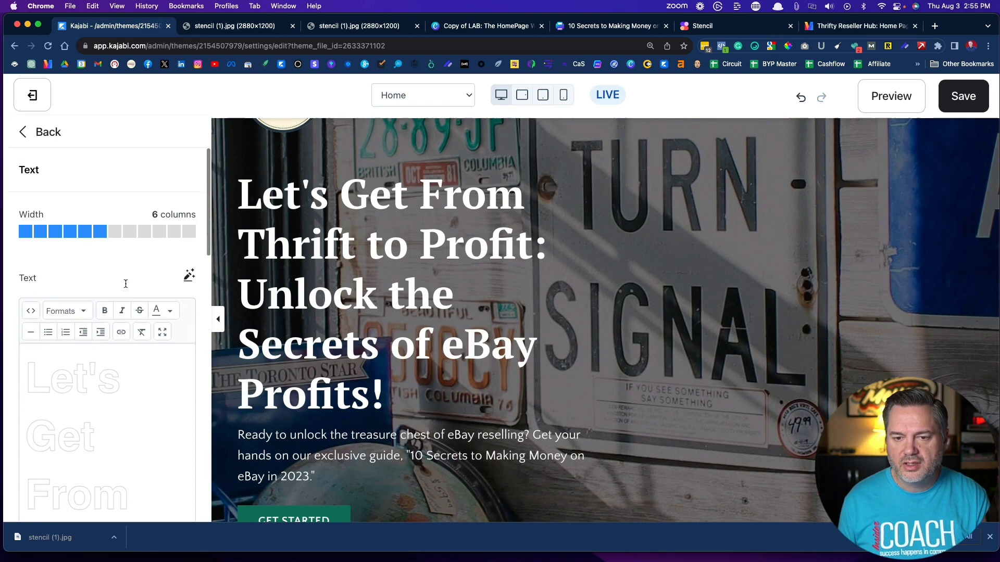
pyautogui.click(128, 237)
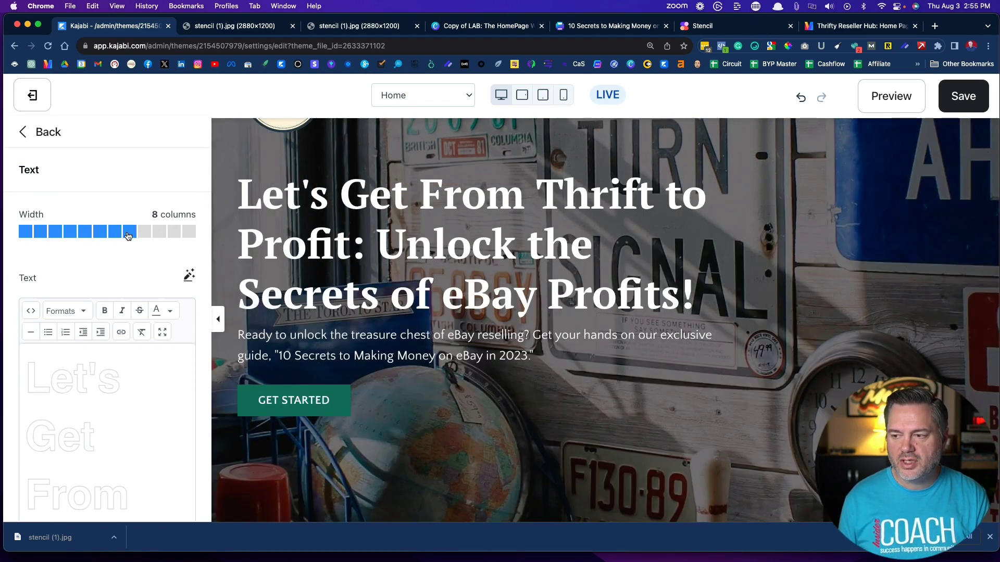
pyautogui.click(142, 236)
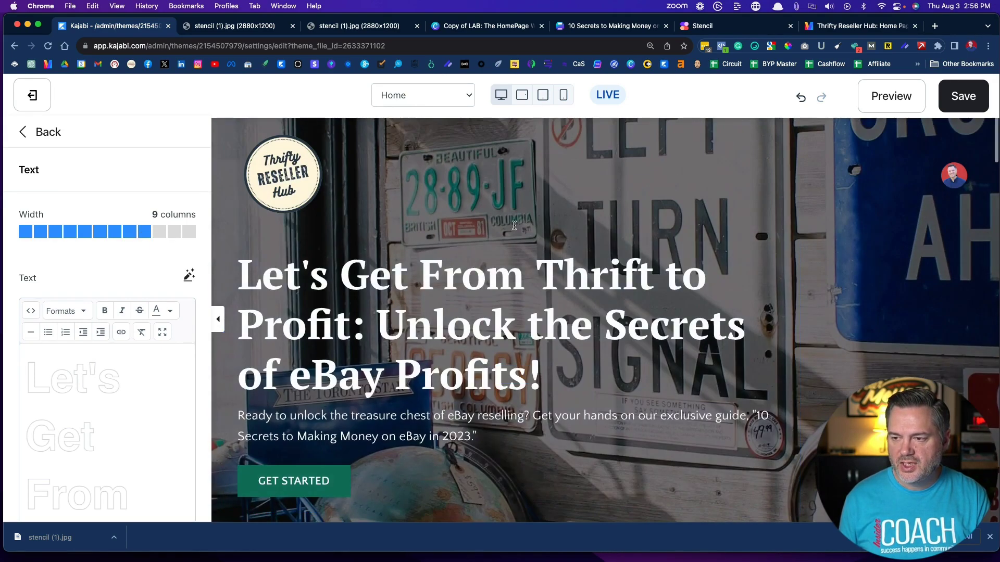
pyautogui.click(954, 101)
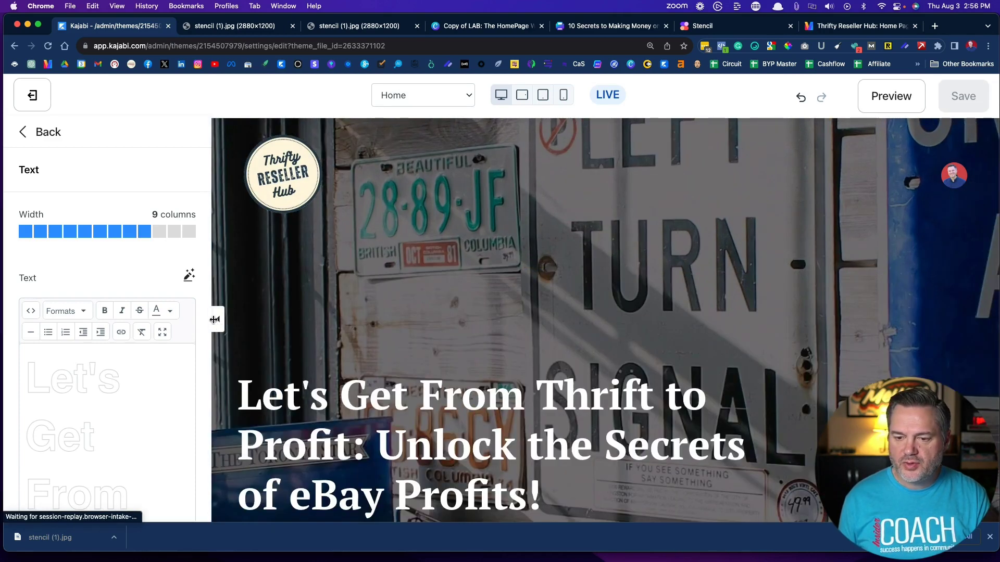
# - Collapse the settings sidebar to review the full homepage
pyautogui.click(217, 320)
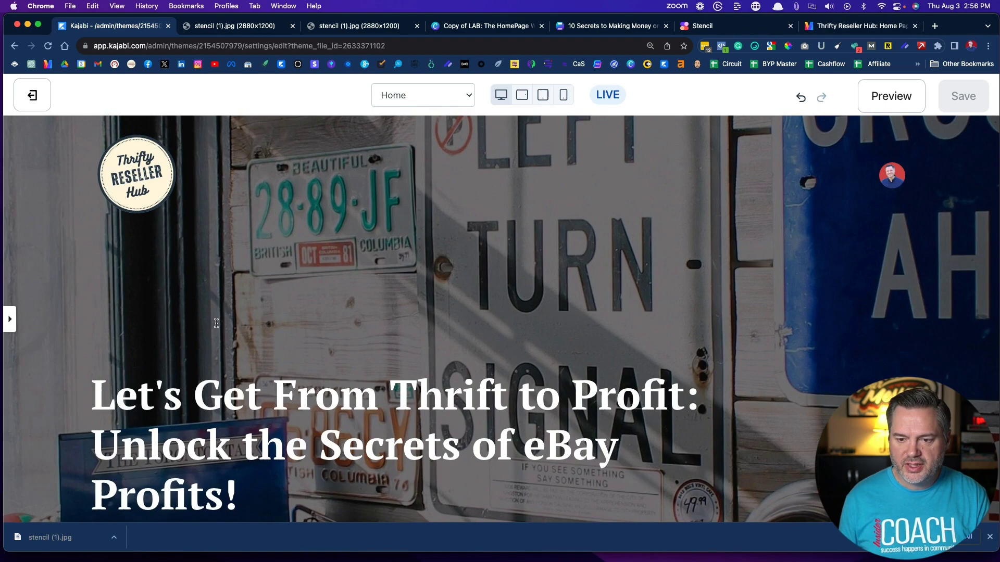
pyautogui.scroll(-4, 216, 323)
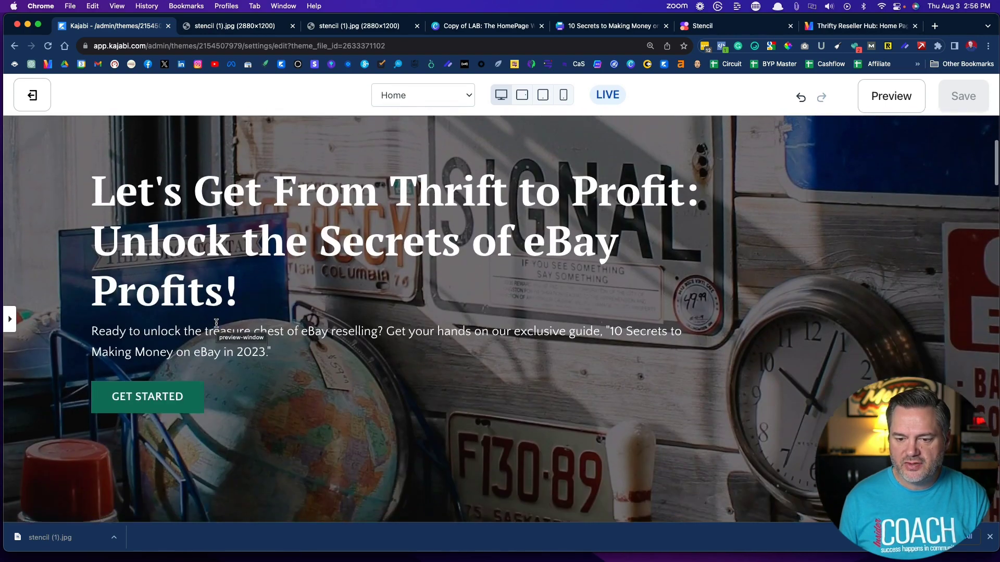
pyautogui.scroll(4, 211, 318)
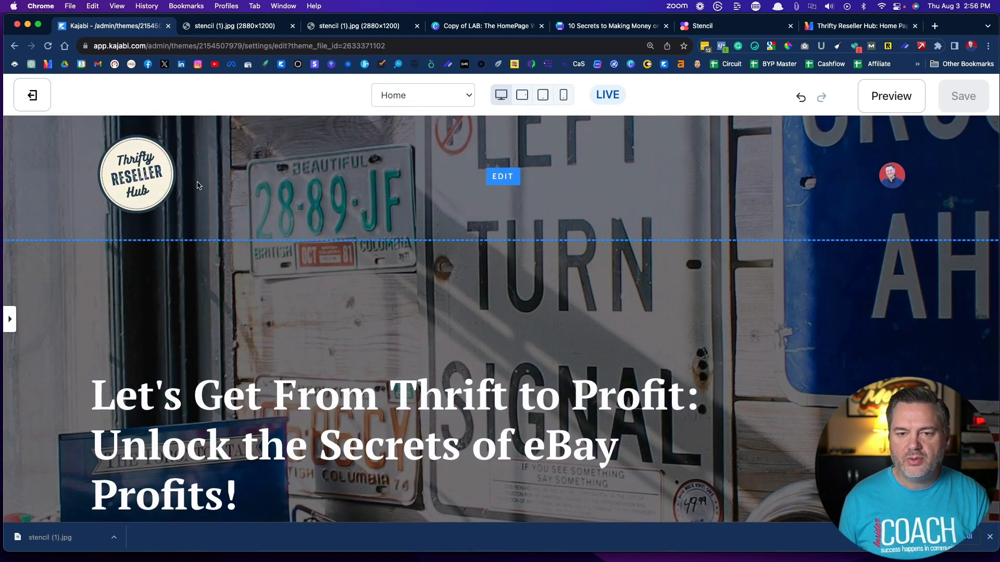
# - Reopen the hero text block settings and expand its background and desktop layout options
pyautogui.click(9, 319)
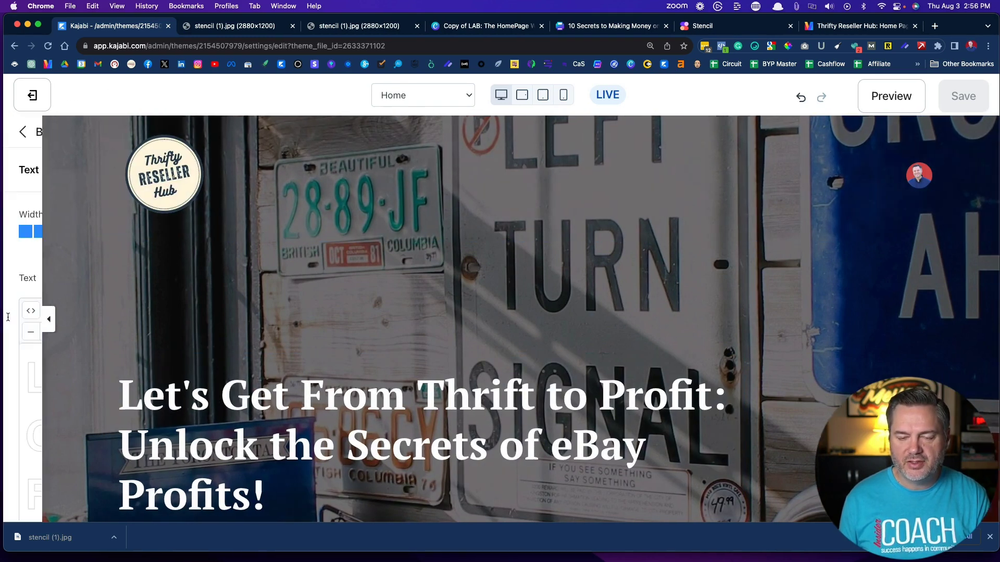
pyautogui.scroll(-15, 76, 281)
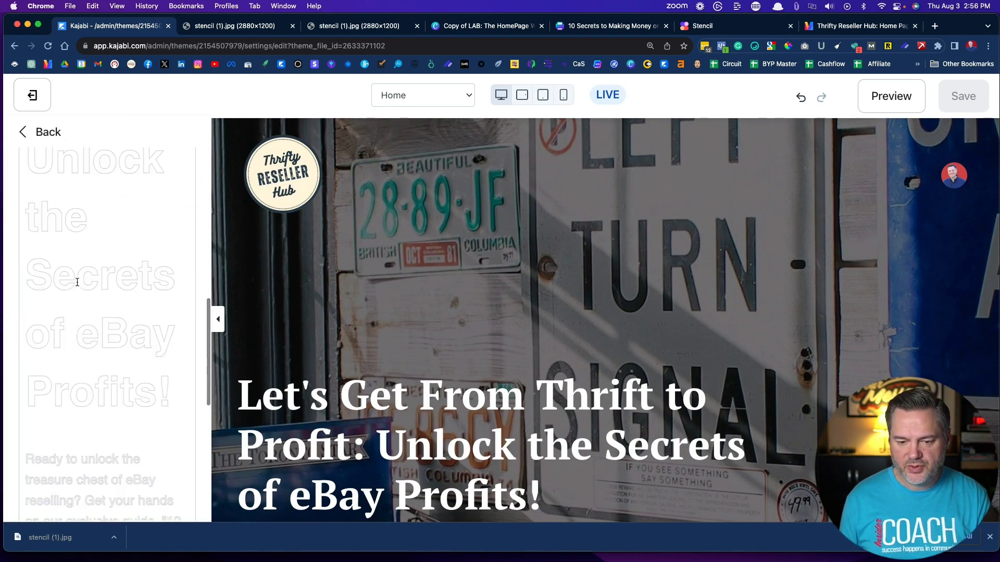
pyautogui.scroll(-3, 77, 281)
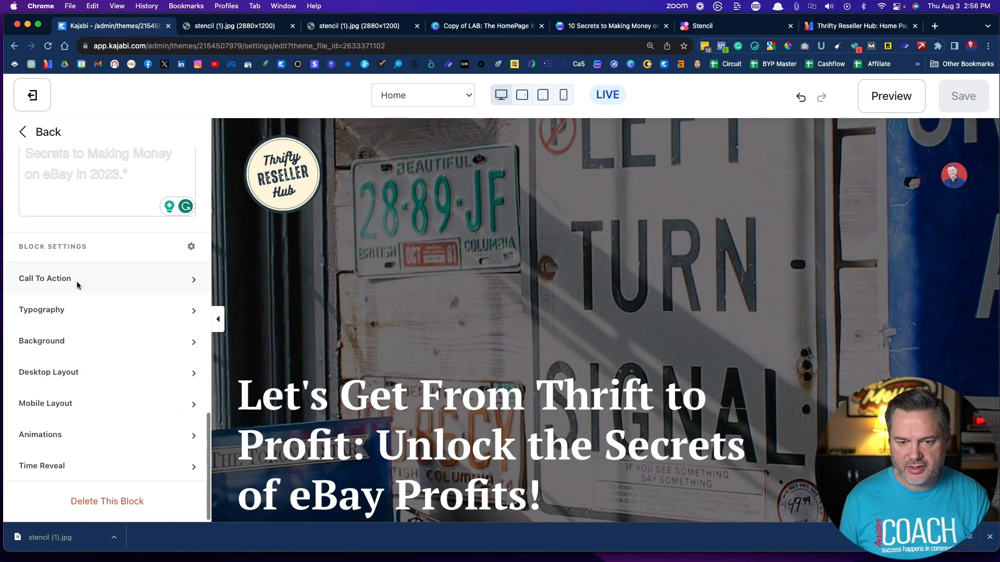
pyautogui.click(45, 340)
pyautogui.scroll(-5, 46, 342)
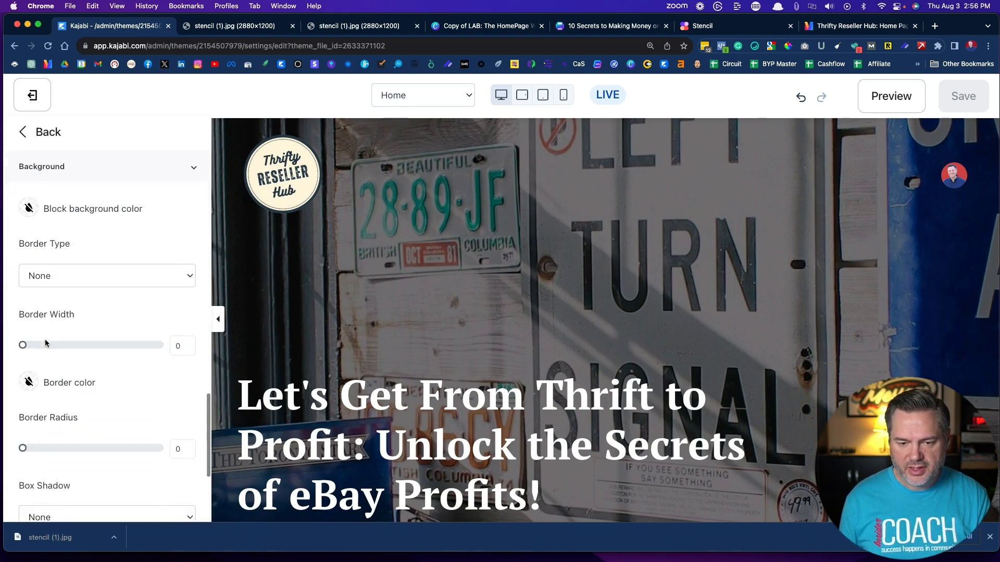
pyautogui.scroll(-3, 46, 344)
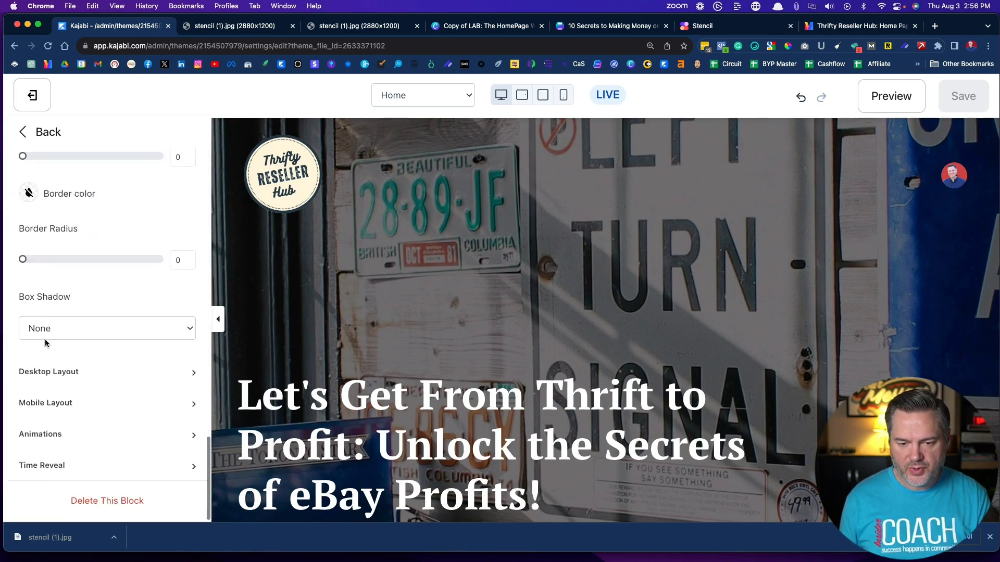
pyautogui.click(46, 374)
pyautogui.scroll(-4, 37, 346)
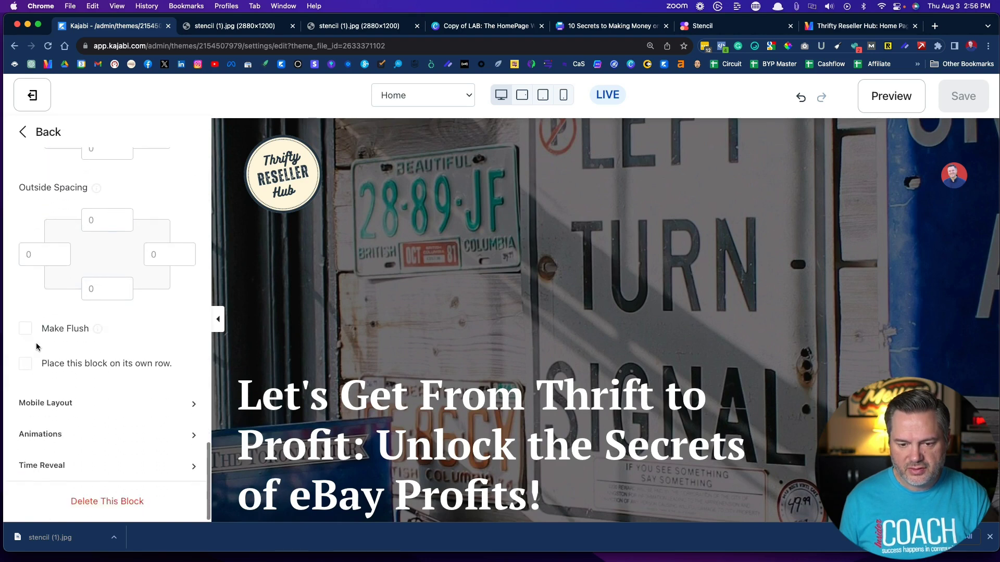
pyautogui.scroll(10, 37, 365)
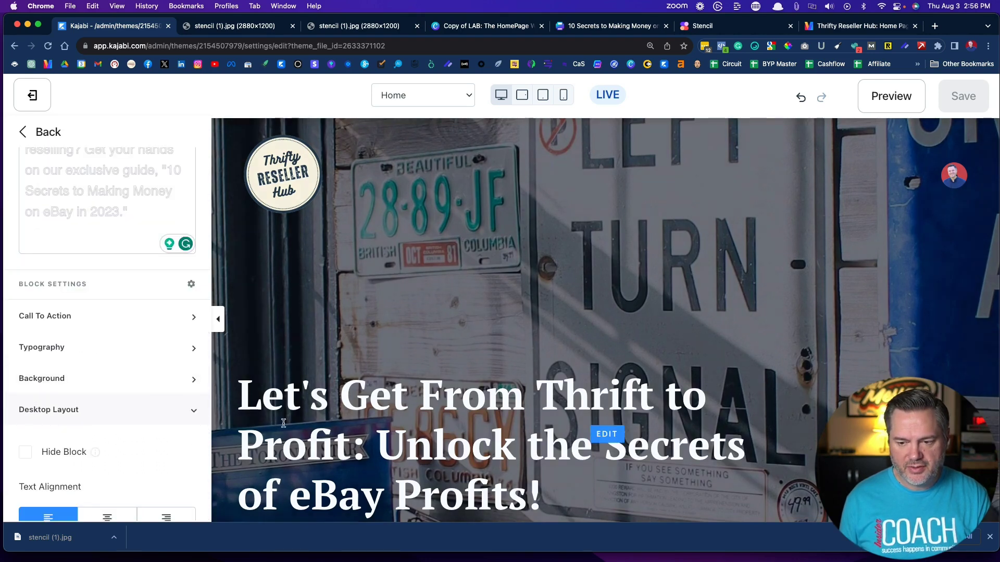
pyautogui.scroll(8, 65, 379)
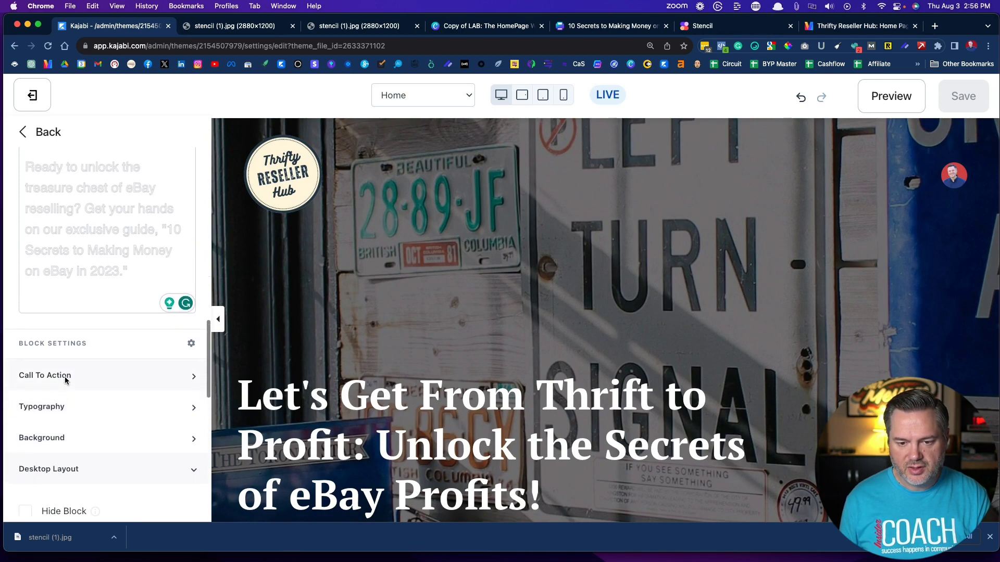
pyautogui.scroll(8, 65, 378)
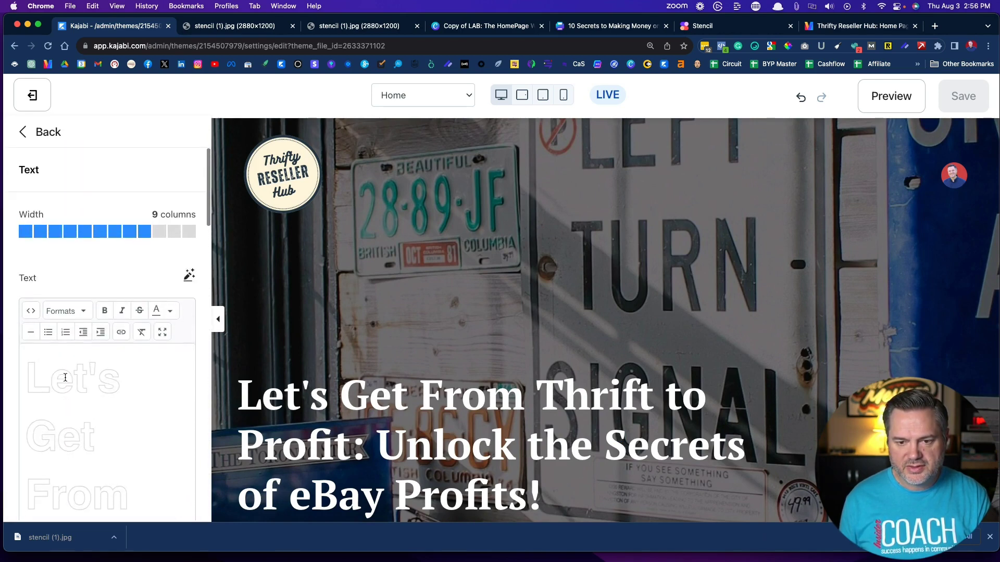
pyautogui.scroll(-2, 56, 286)
pyautogui.scroll(-15, 56, 285)
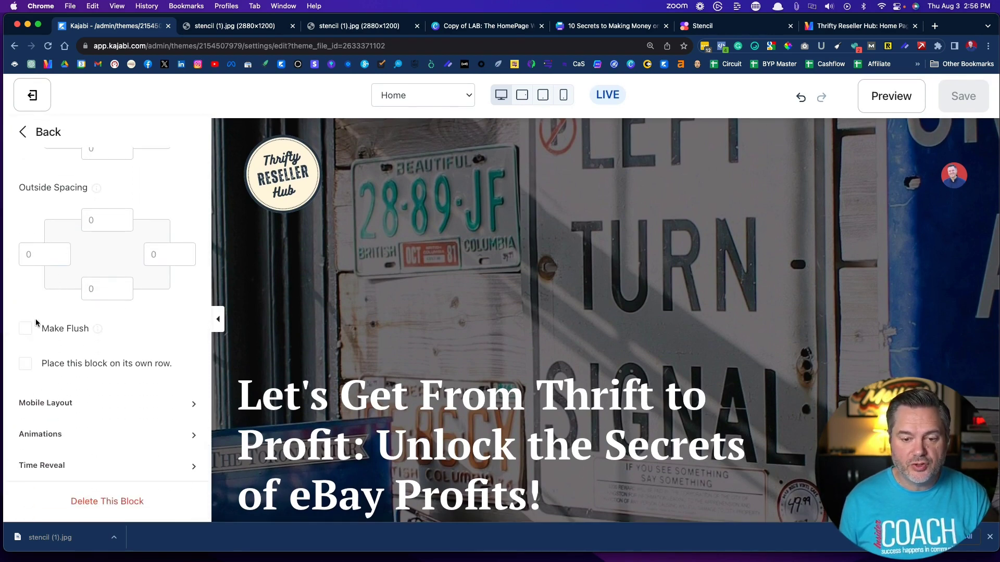
pyautogui.scroll(8, 51, 198)
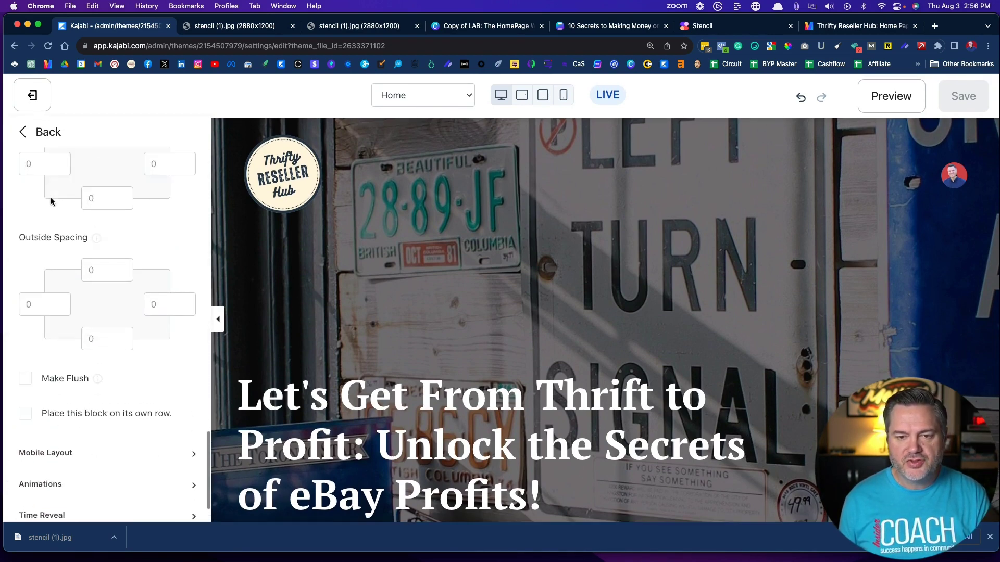
# - Change the text block's top outside spacing from -200 to -100
pyautogui.click(87, 393)
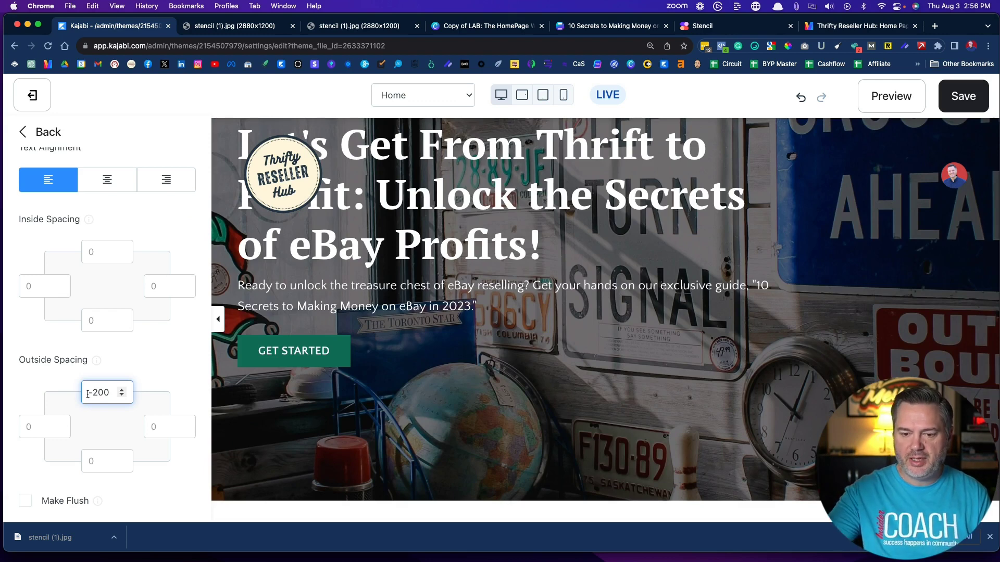
pyautogui.press('Left')
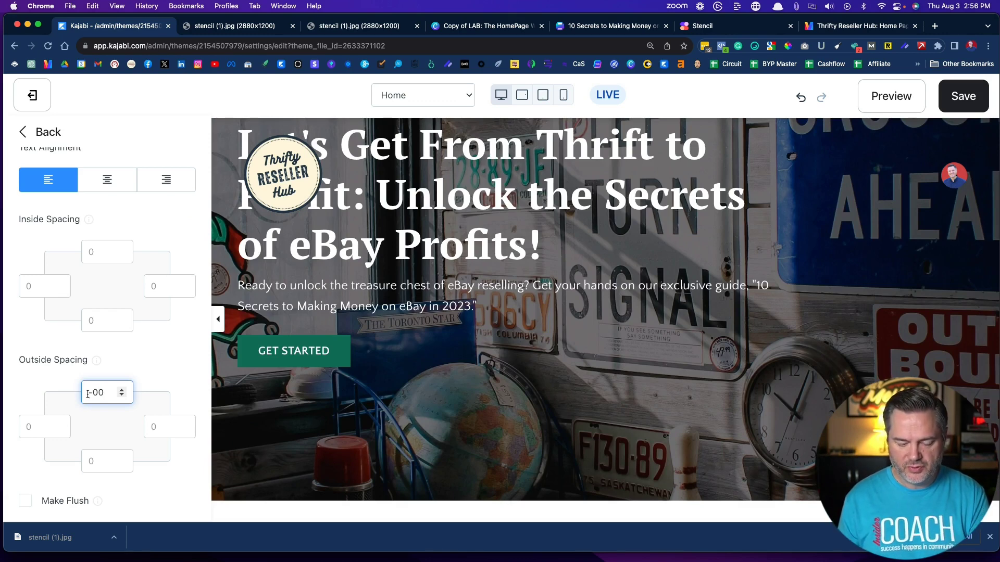
pyautogui.write('1')
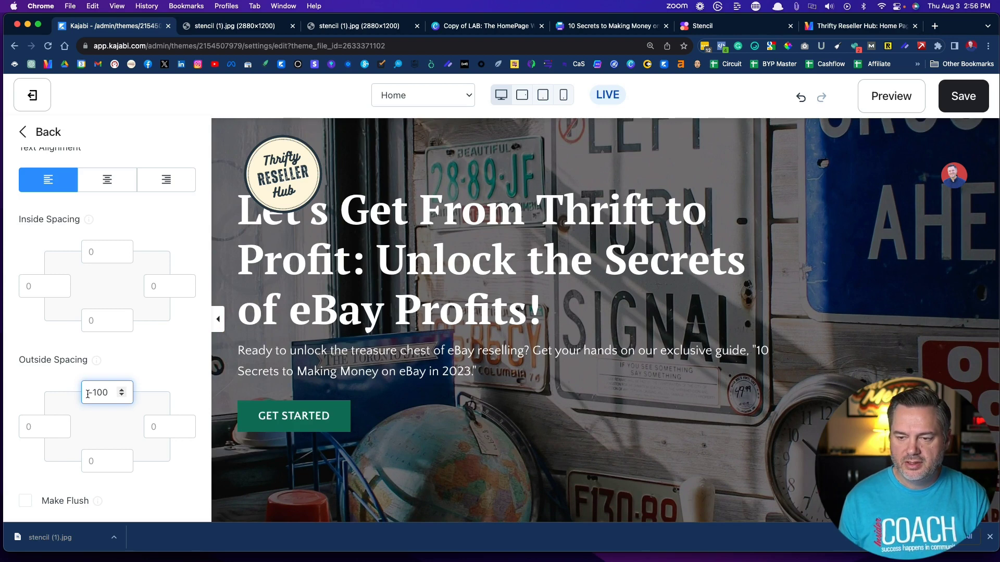
# - Confirm the -100 top spacing and check the full hero with the sidebar hidden
pyautogui.click(155, 374)
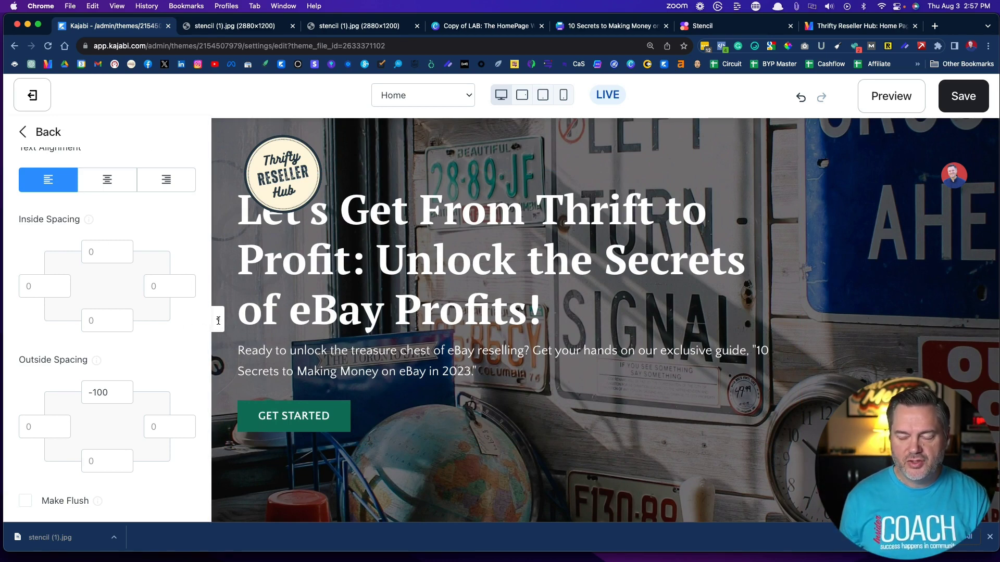
pyautogui.click(218, 320)
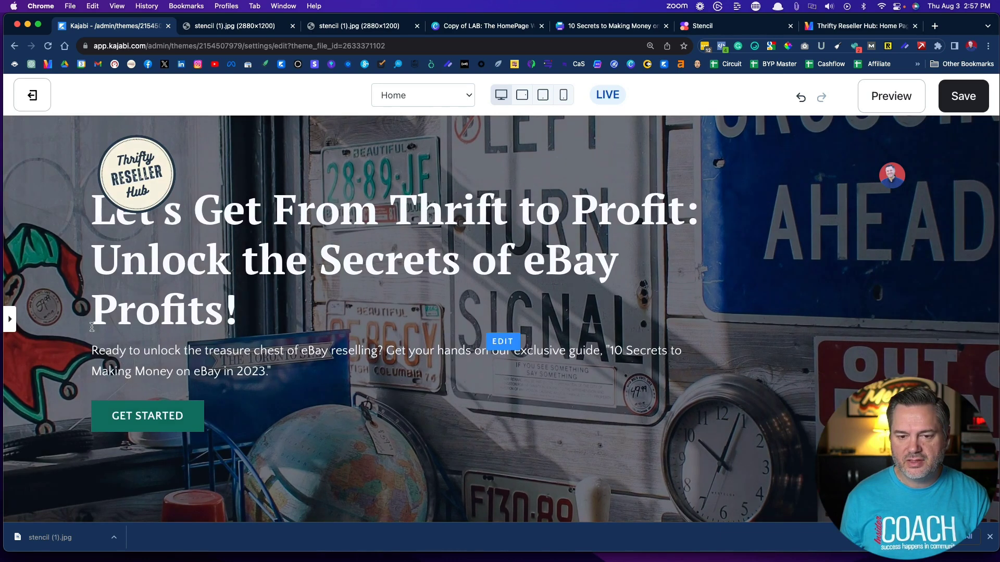
pyautogui.click(10, 319)
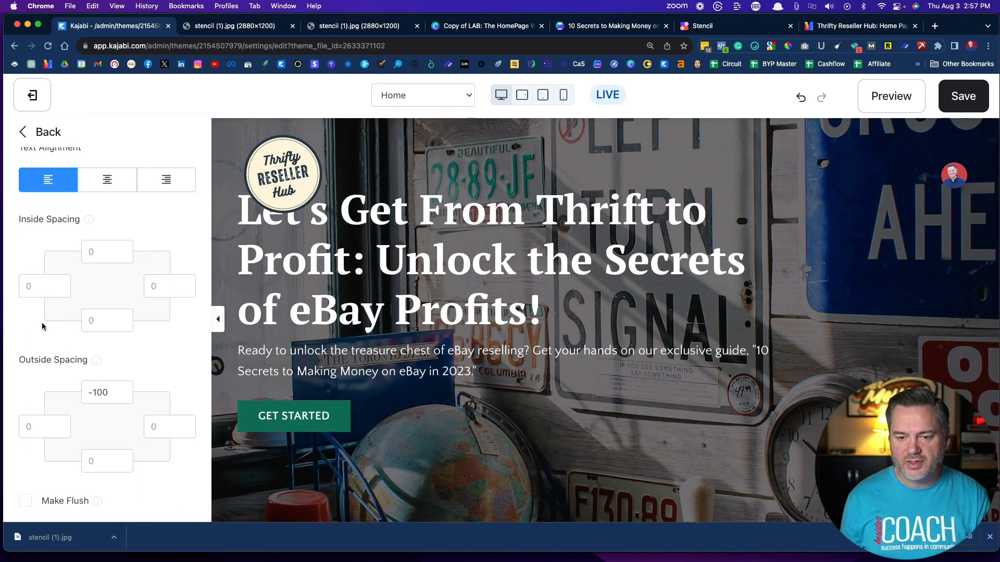
# - Try a smaller top outside spacing, restore it to -100, and save the homepage
pyautogui.click(103, 392)
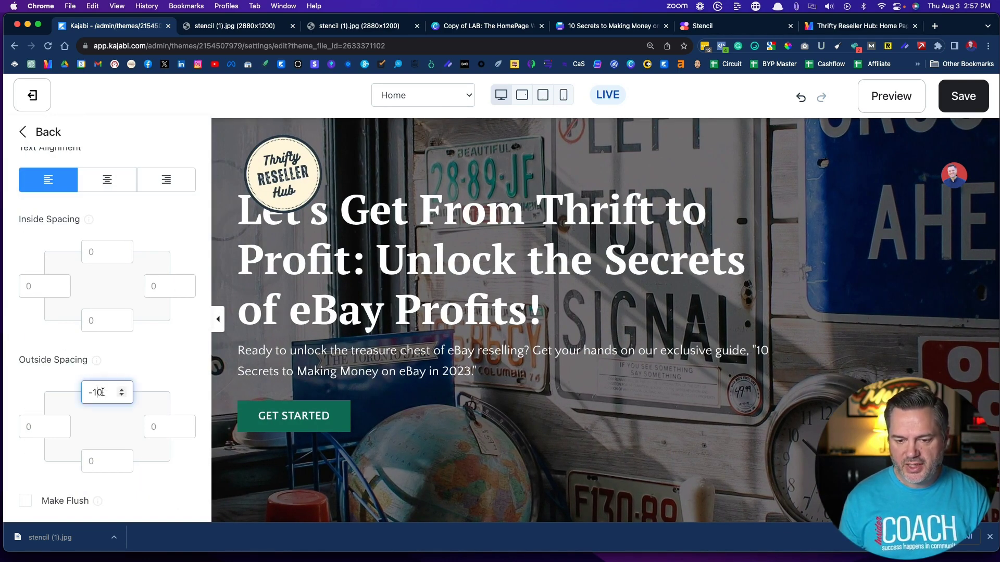
pyautogui.write('8')
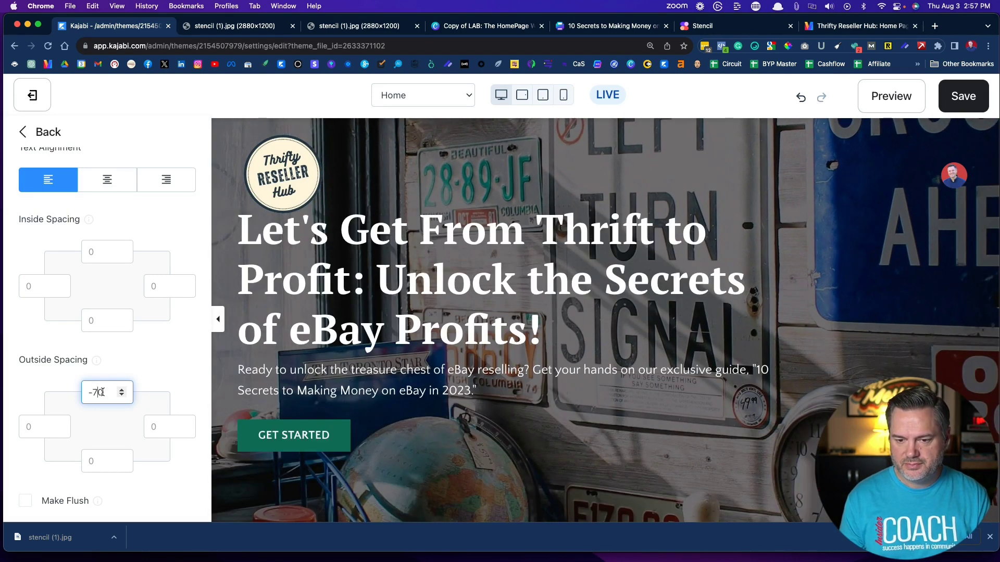
pyautogui.press('BackSpace')
pyautogui.write('100')
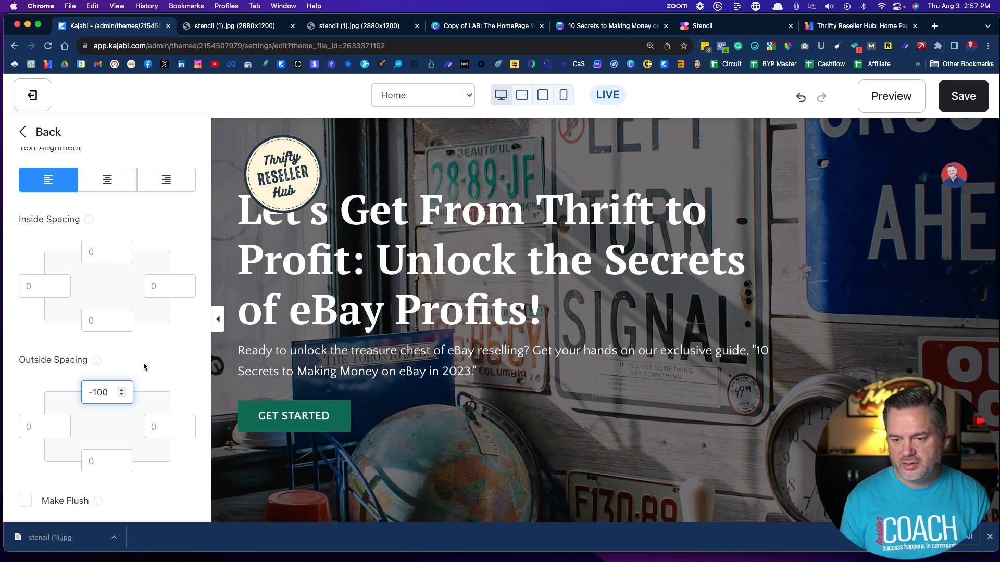
pyautogui.press('super+s')
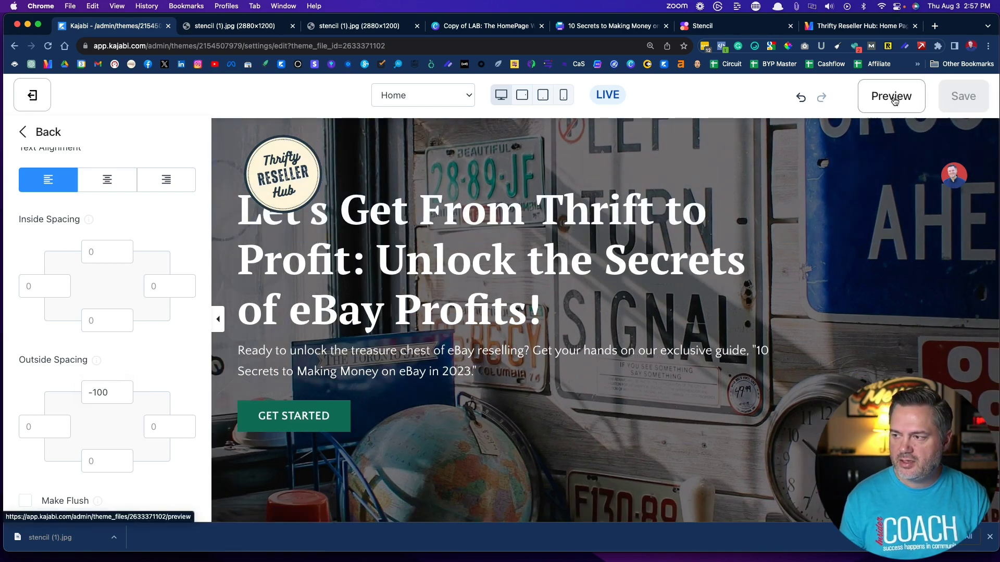
# - Preview the homepage, set the hero text's top spacing to -150, and preview again
pyautogui.click(893, 100)
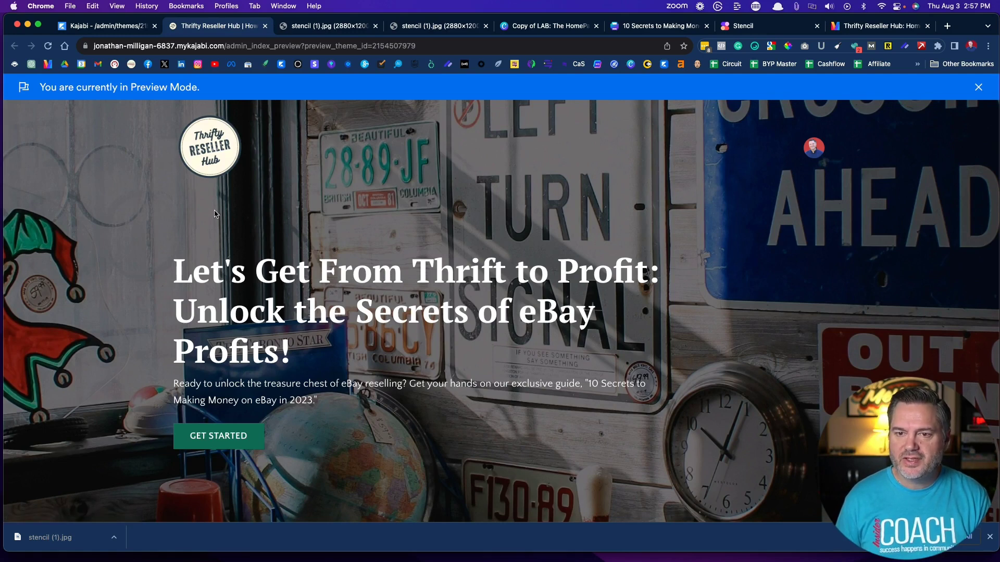
pyautogui.click(99, 26)
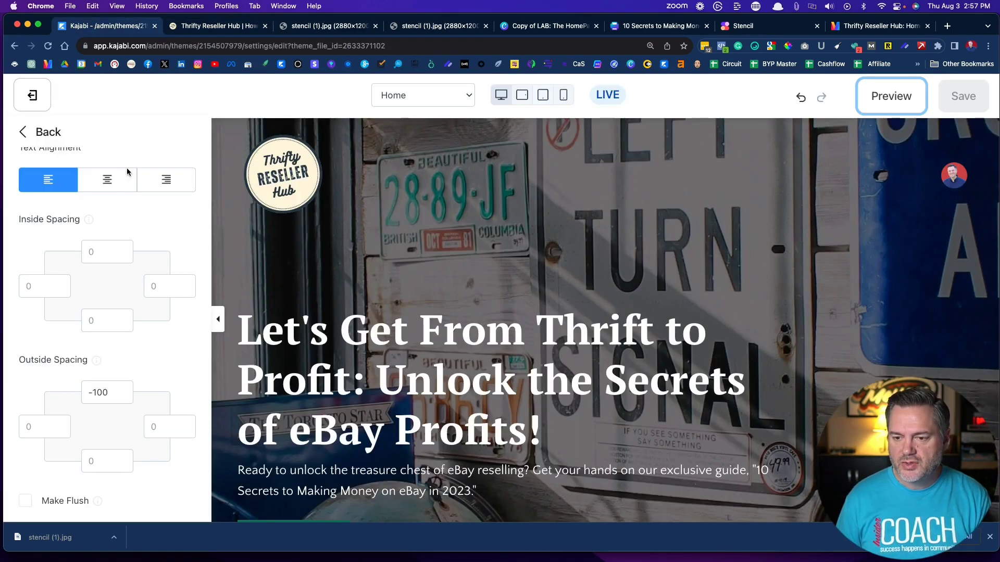
pyautogui.click(109, 394)
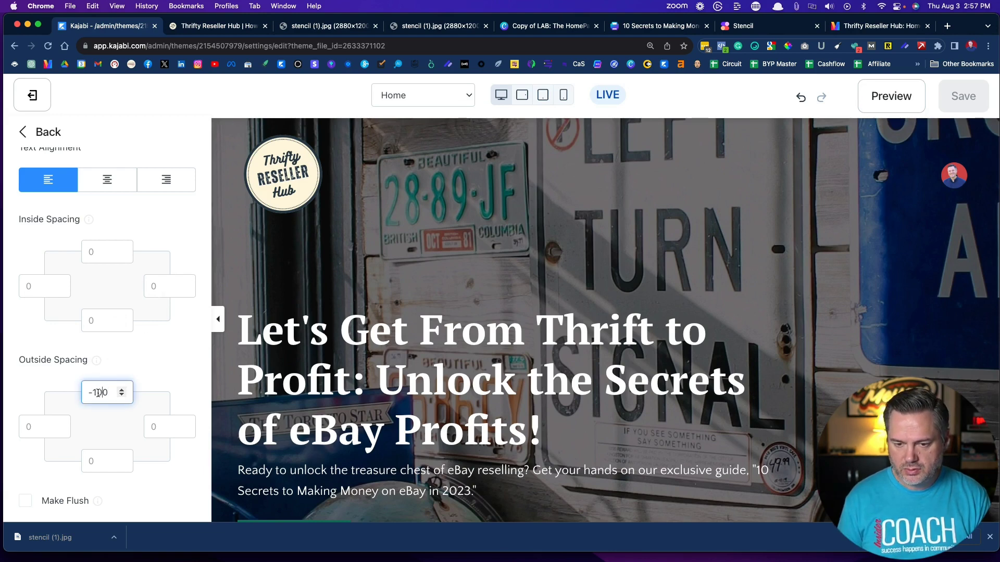
pyautogui.press('Return')
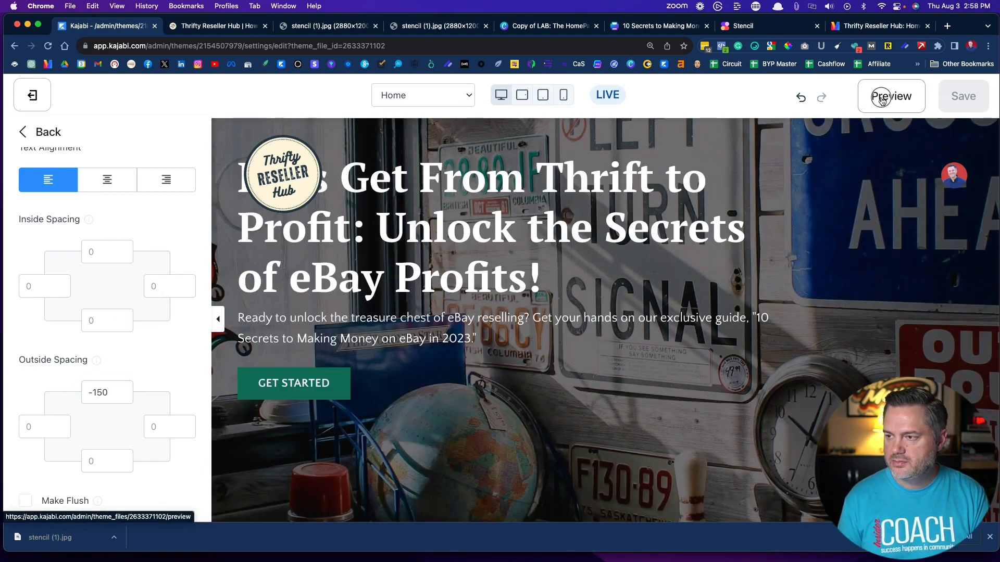
pyautogui.click(881, 99)
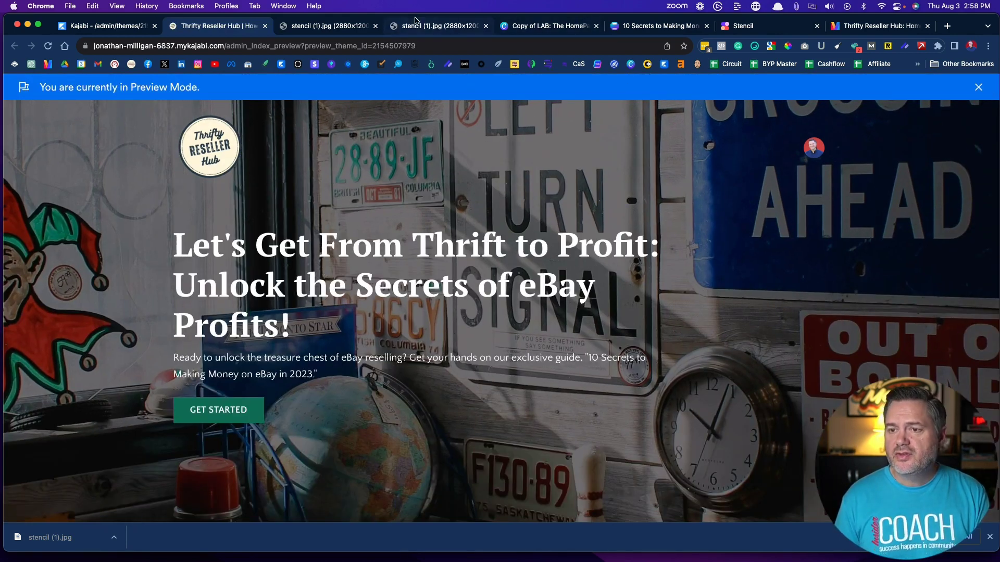
pyautogui.click(102, 25)
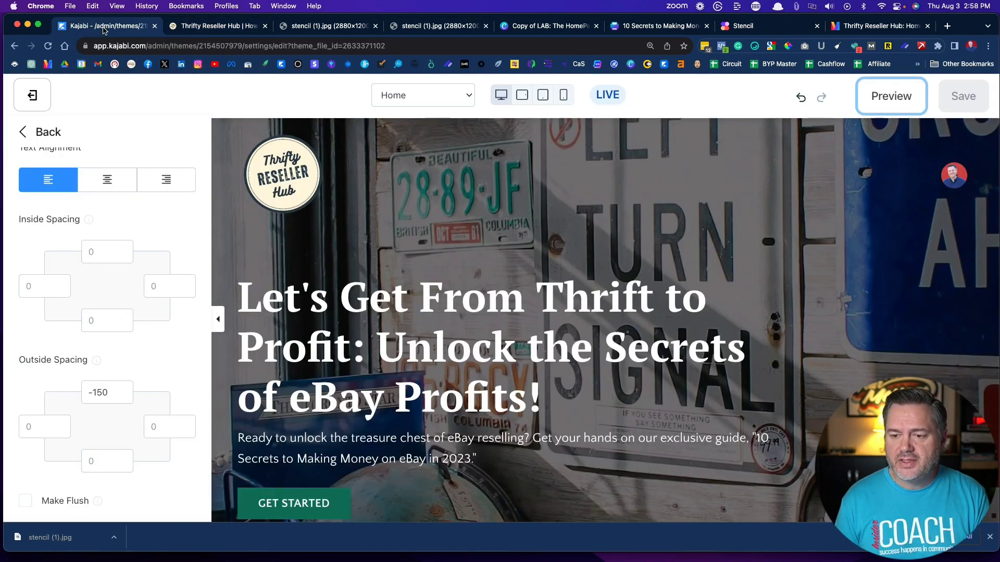
pyautogui.scroll(-5, 234, 313)
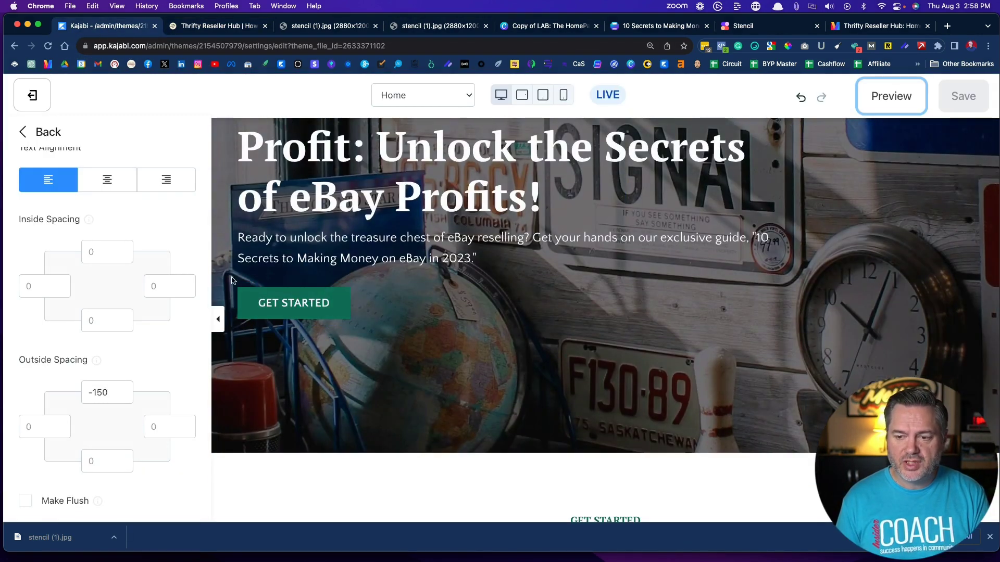
# - Select the GET STARTED button and give it a tan background colour
pyautogui.click(258, 302)
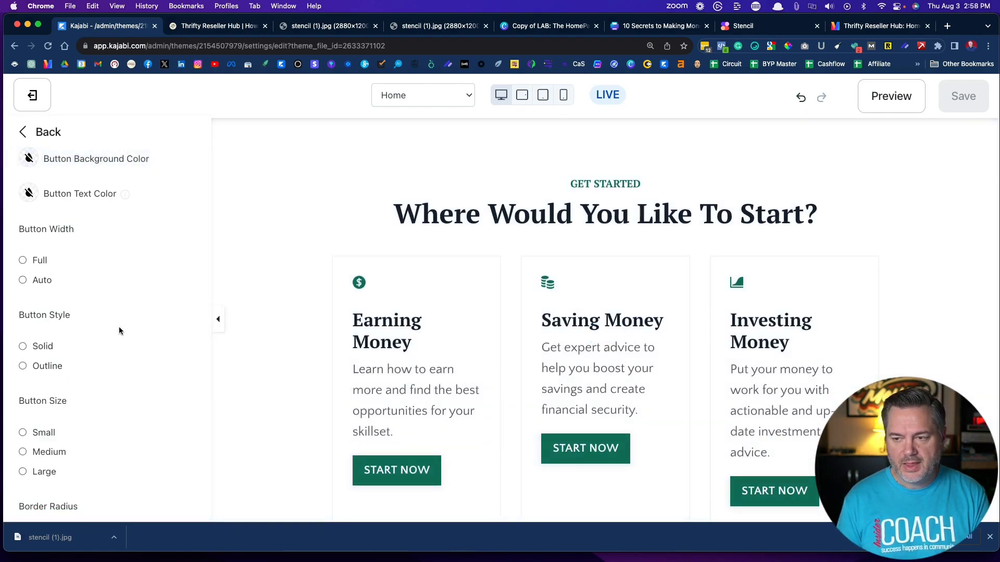
pyautogui.scroll(6, 267, 248)
pyautogui.click(269, 346)
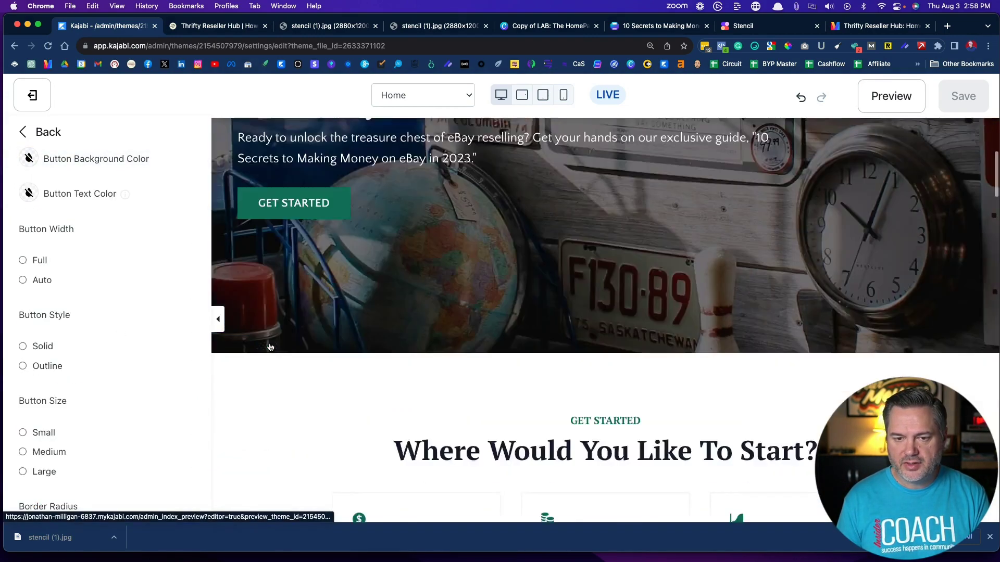
pyautogui.scroll(10, 136, 321)
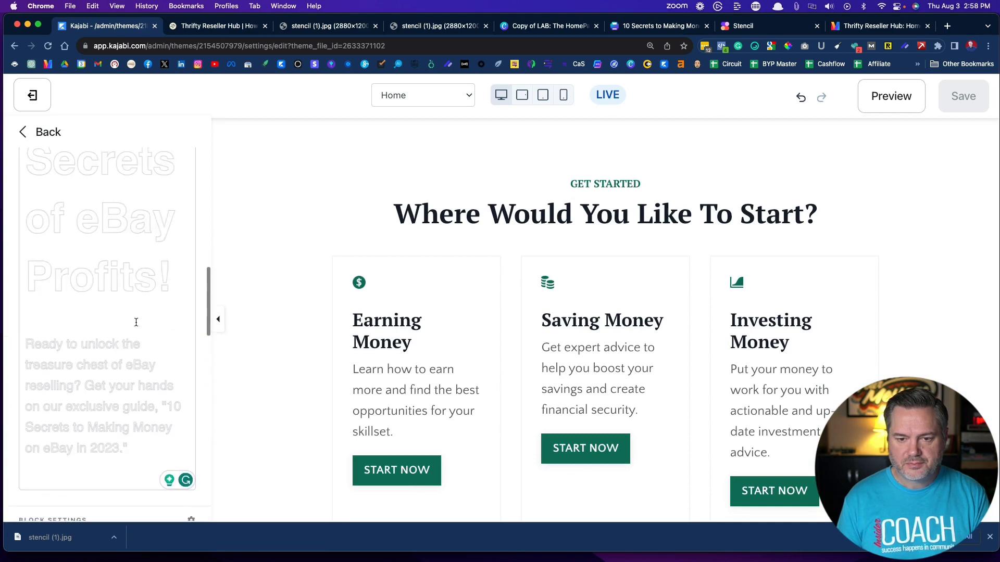
pyautogui.scroll(-10, 136, 321)
pyautogui.scroll(-5, 66, 226)
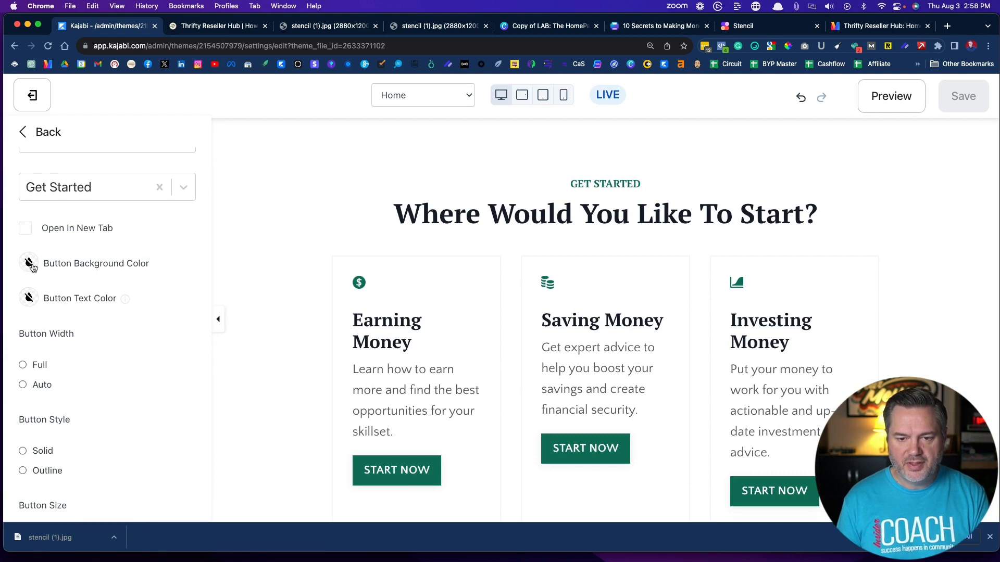
pyautogui.click(30, 264)
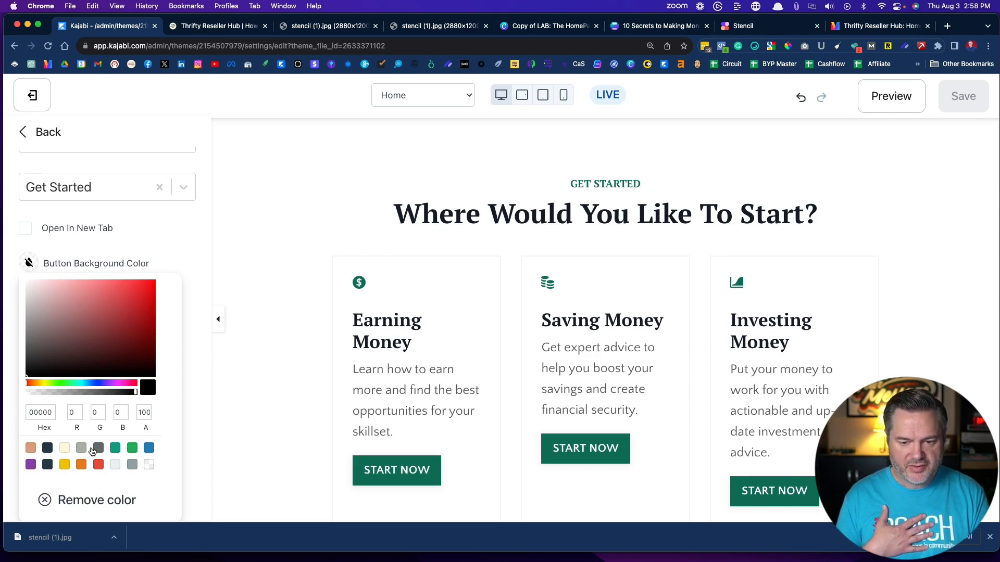
pyautogui.click(31, 449)
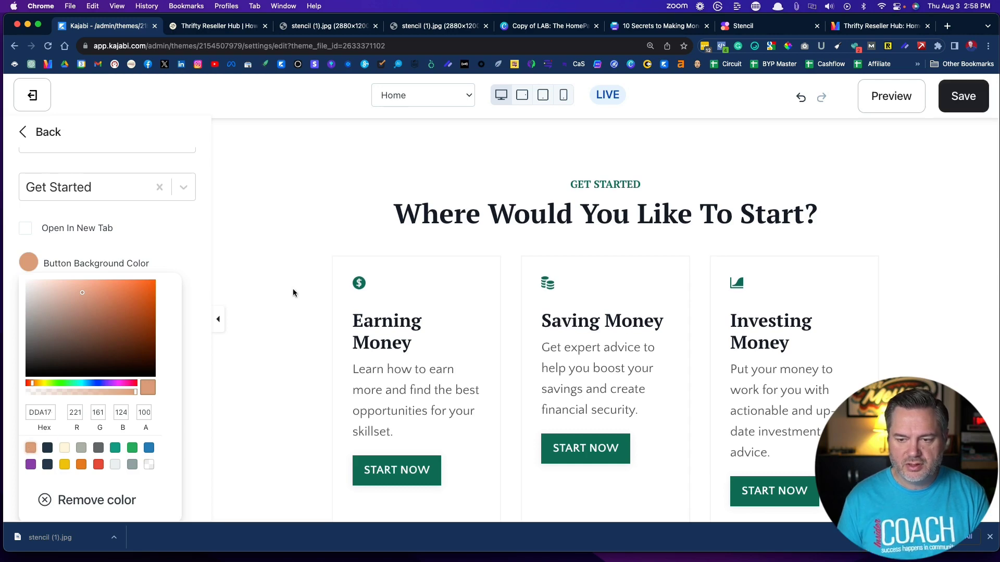
pyautogui.click(963, 100)
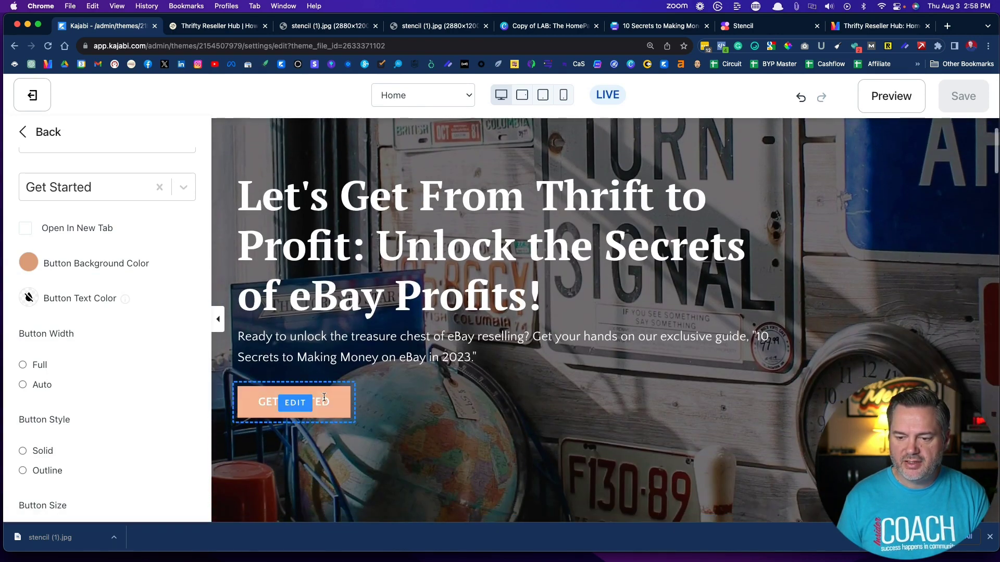
# - Make the button outlined and large, with a border radius of 20
pyautogui.scroll(-3, 125, 446)
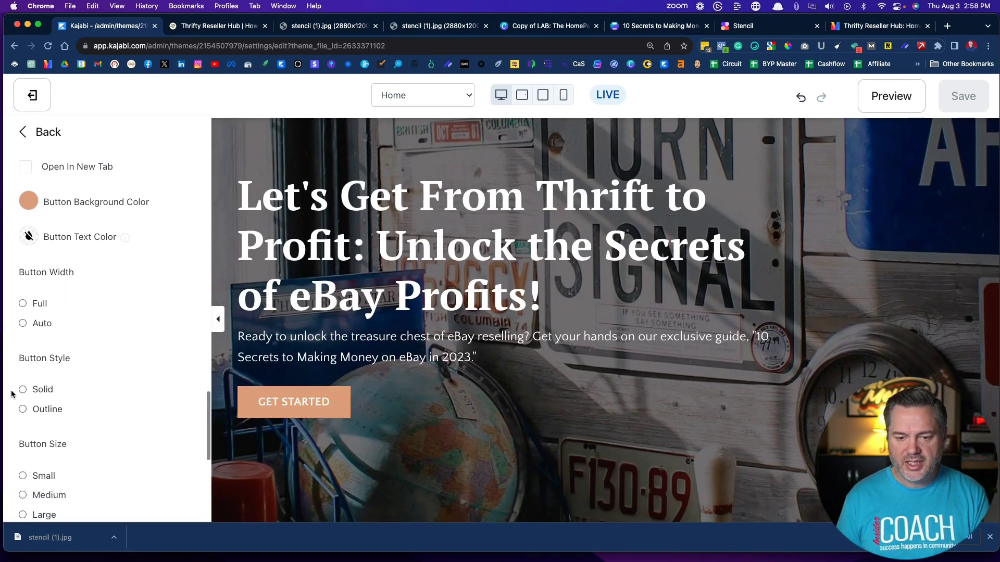
pyautogui.click(23, 409)
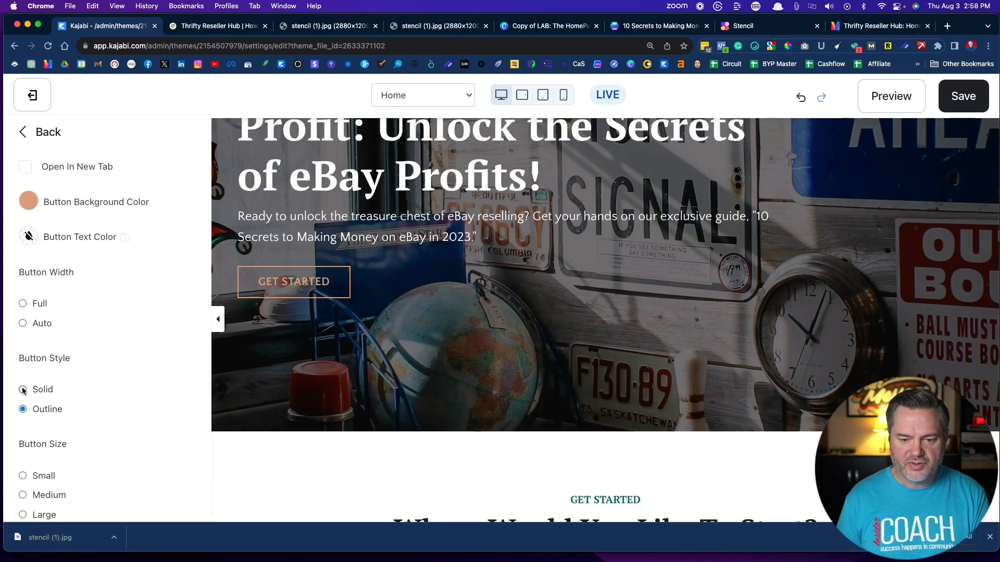
pyautogui.scroll(-5, 23, 391)
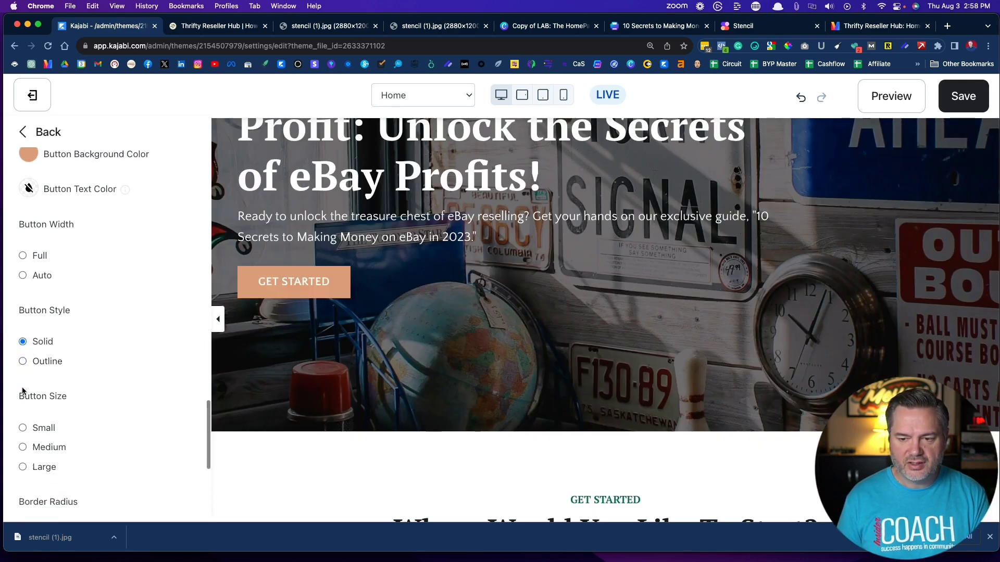
pyautogui.click(22, 407)
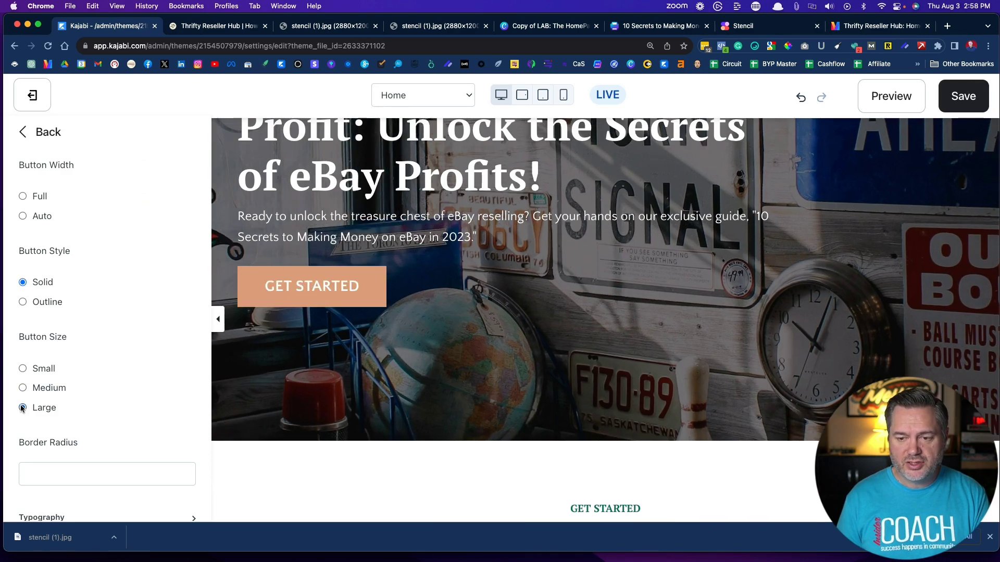
pyautogui.scroll(-5, 57, 358)
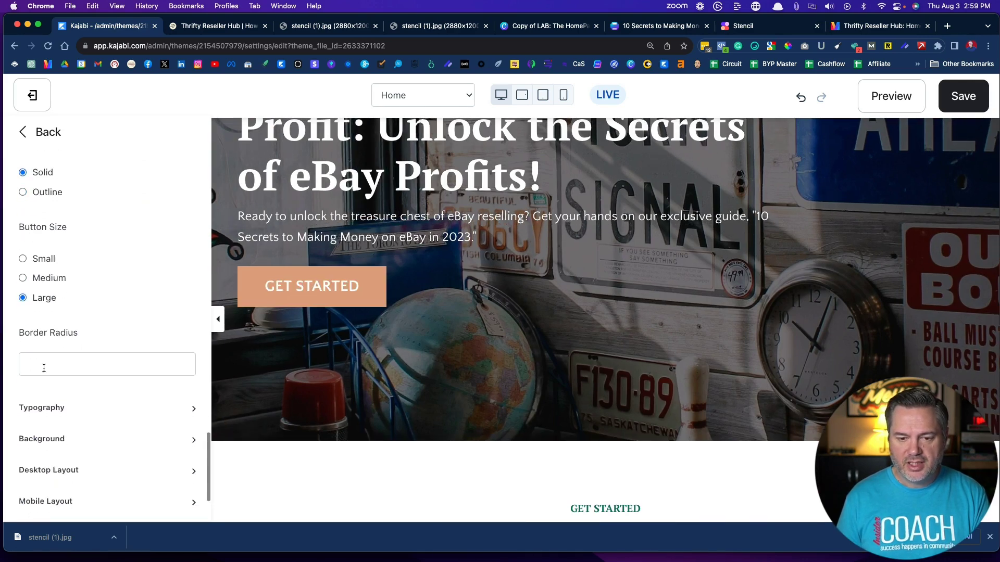
pyautogui.click(44, 369)
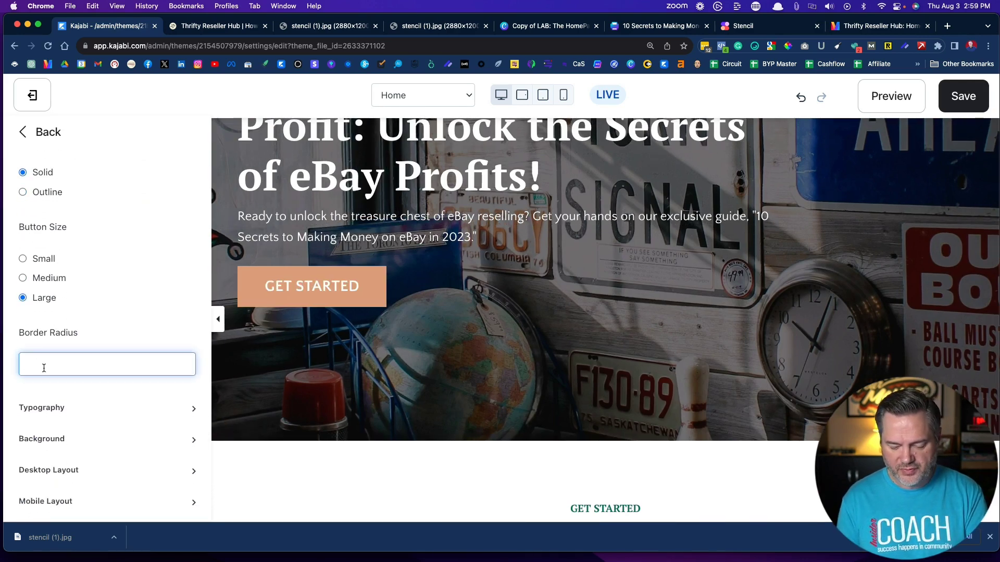
pyautogui.write('20')
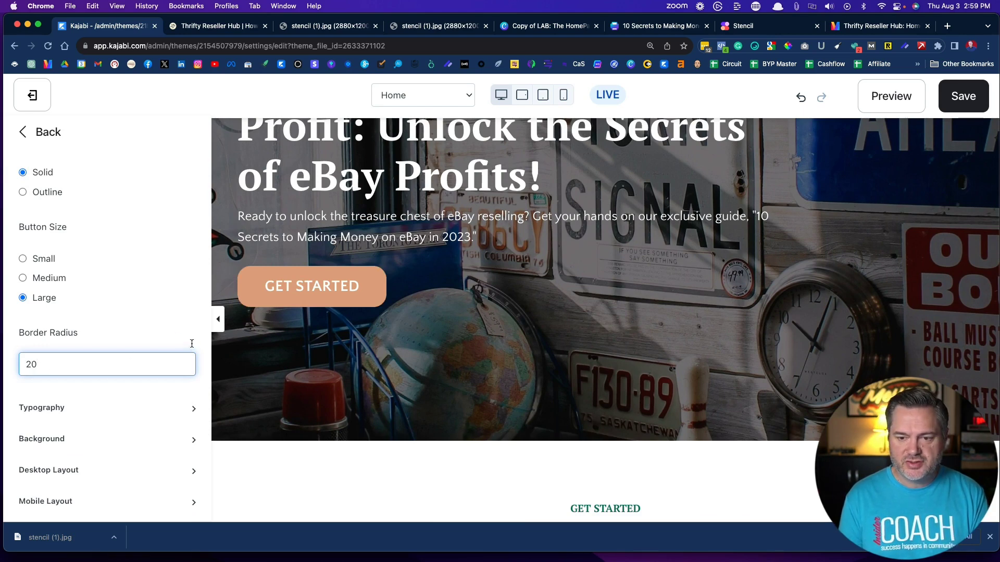
# - Save the homepage with the restyled GET STARTED button
pyautogui.scroll(6, 165, 311)
pyautogui.scroll(3, 368, 350)
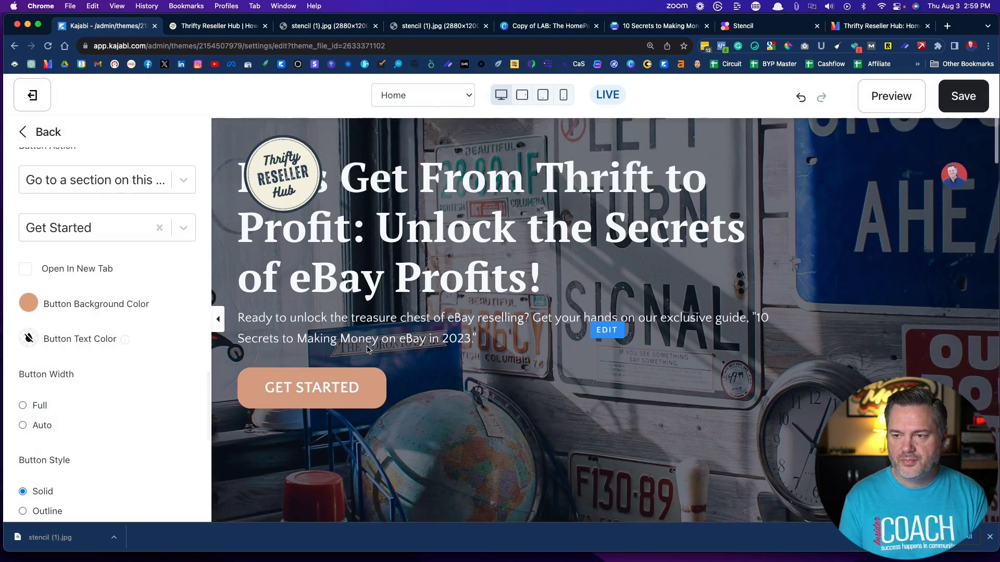
pyautogui.click(963, 98)
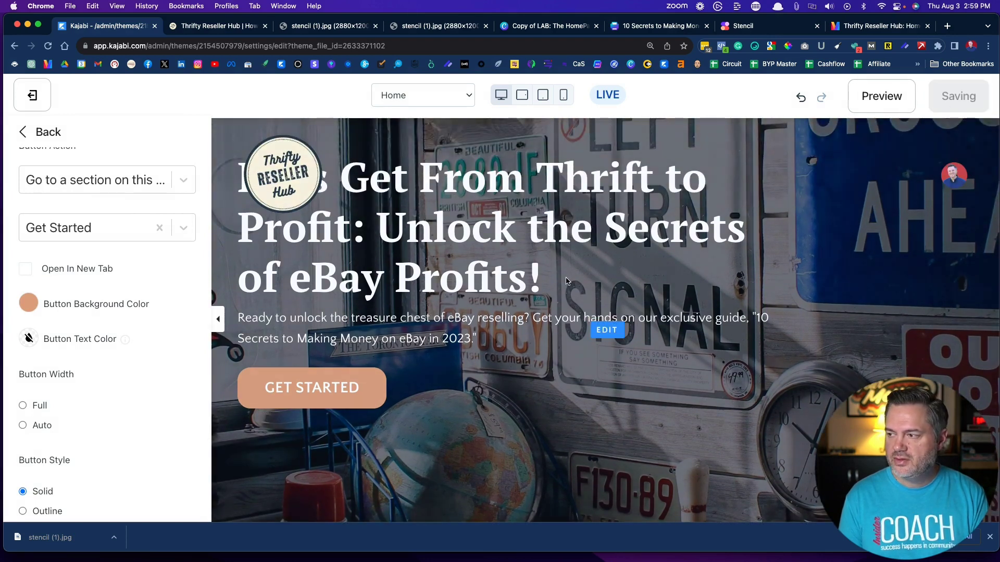
pyautogui.scroll(-10, 383, 254)
pyautogui.scroll(1, 410, 240)
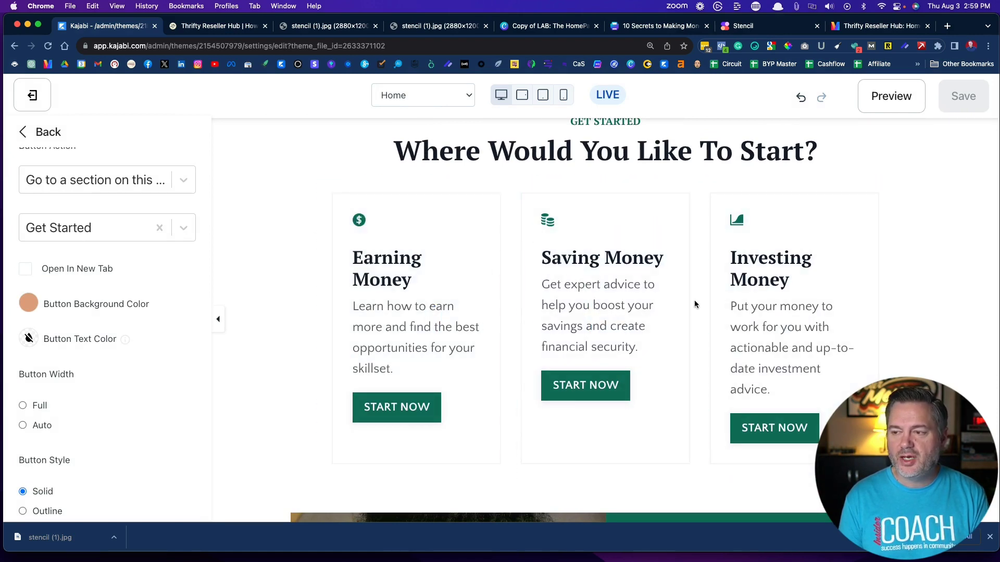
# - Find the StoryBrand reply in the Magai chat and select 'Discover the Potential:'
pyautogui.click(880, 25)
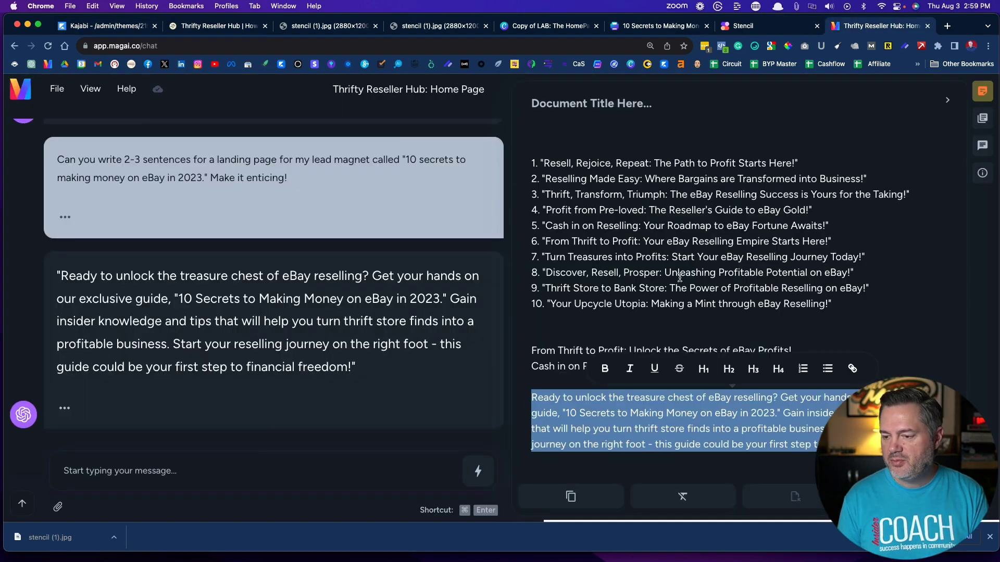
pyautogui.scroll(1, 571, 306)
pyautogui.scroll(-1, 571, 305)
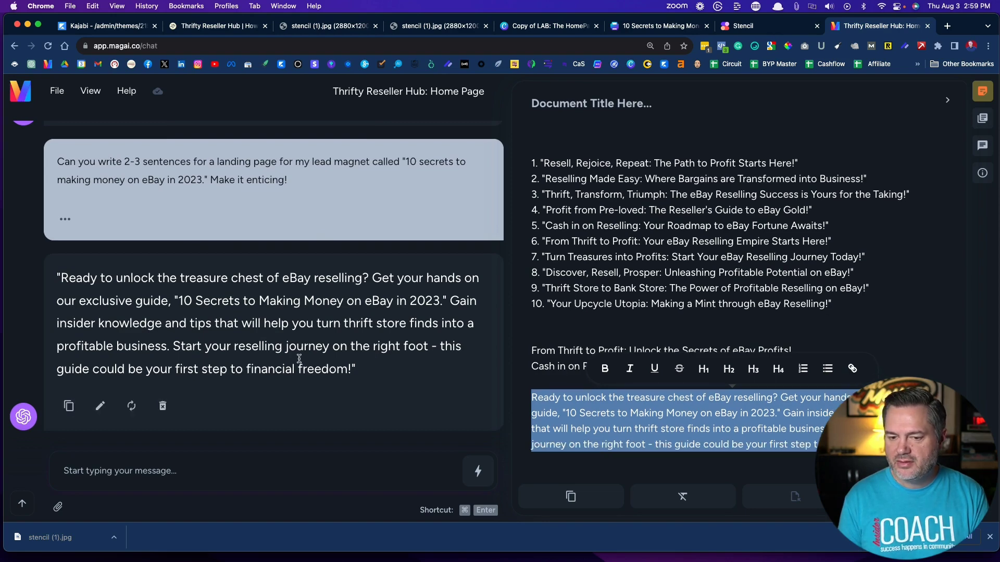
pyautogui.scroll(-10, 307, 374)
pyautogui.scroll(10, 300, 362)
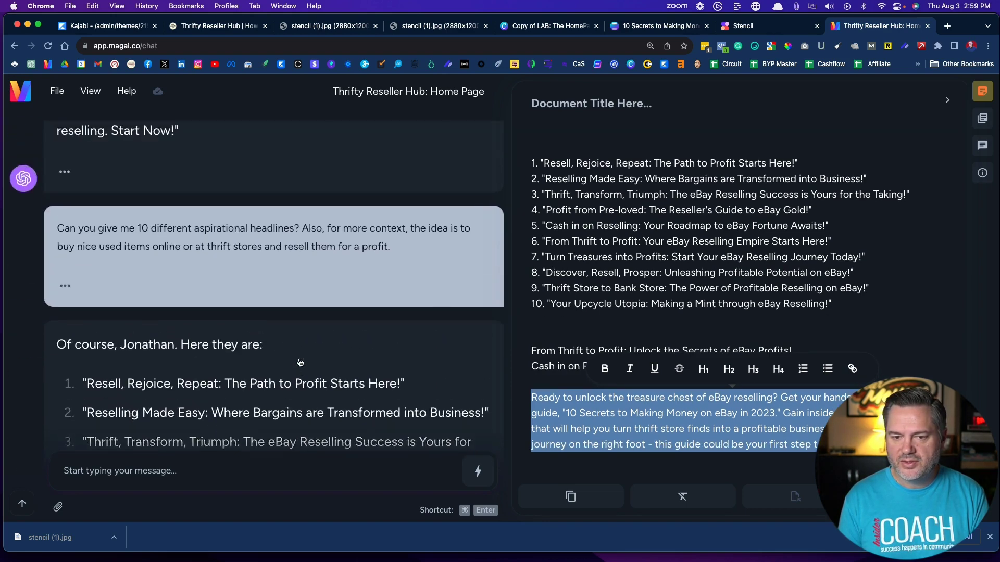
pyautogui.scroll(6, 300, 363)
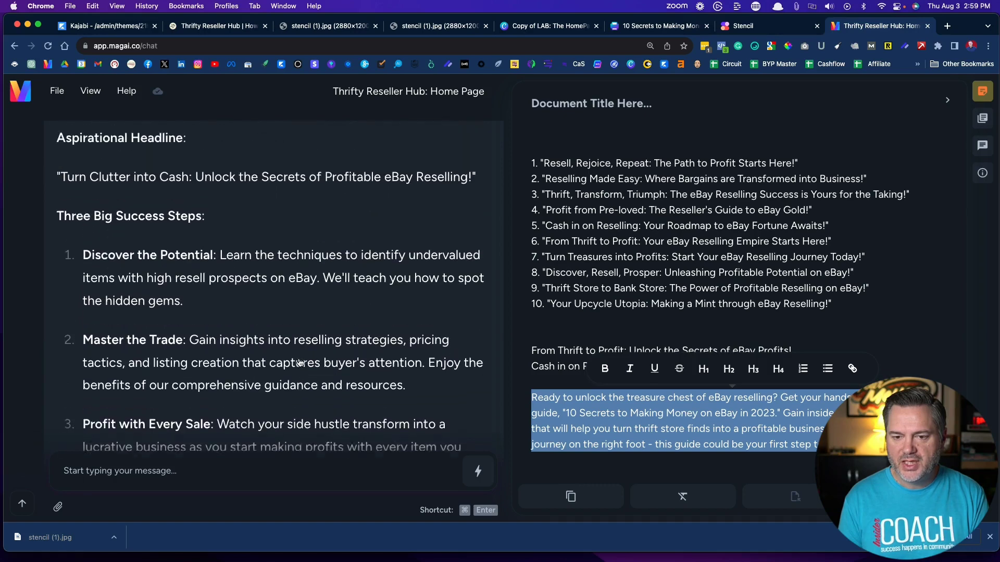
pyautogui.rightClick(300, 363)
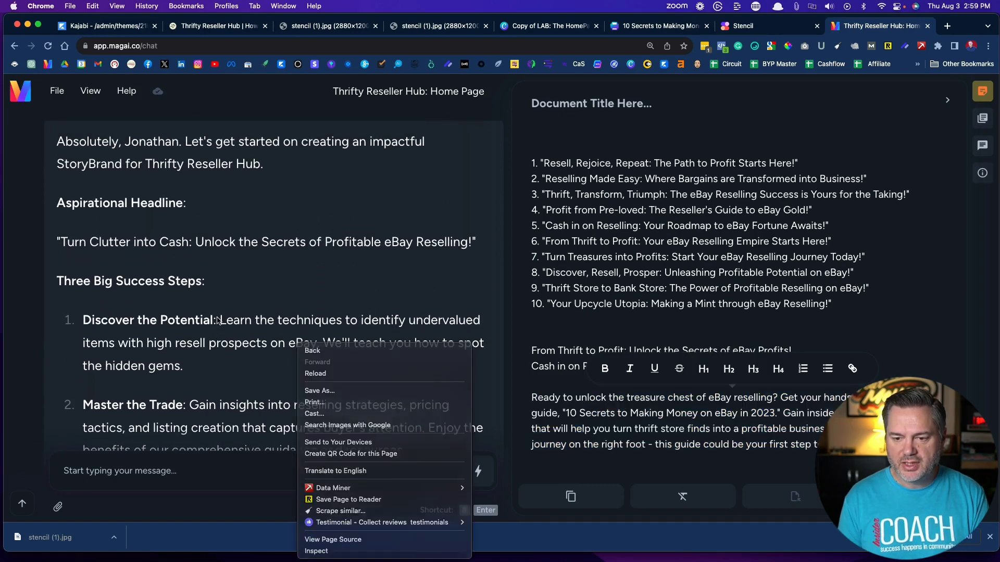
pyautogui.click(216, 320)
pyautogui.moveTo(216, 321); pyautogui.dragTo(82, 320)
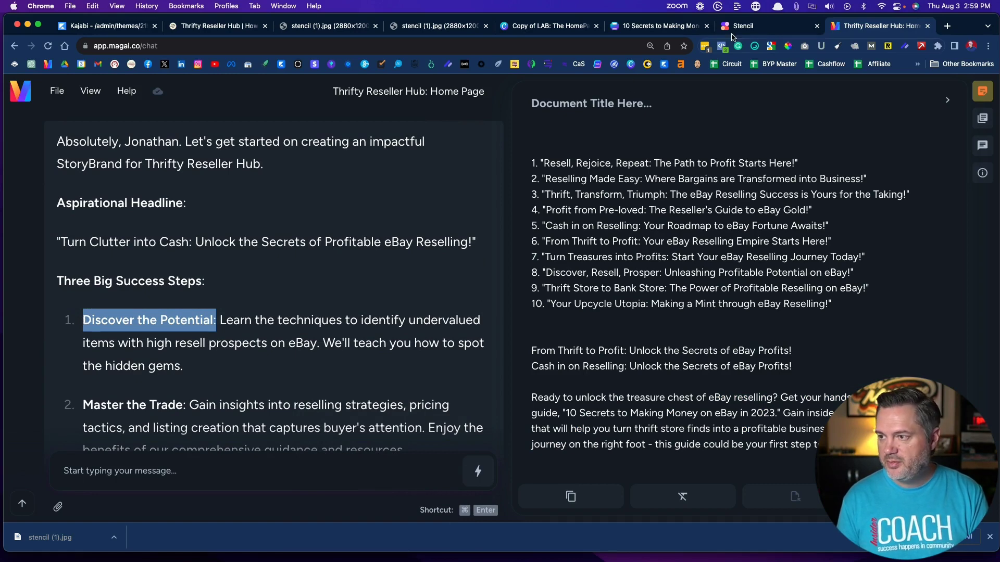
# - Replace the first card's heading and prefix it with 'Step 1.'
pyautogui.click(145, 33)
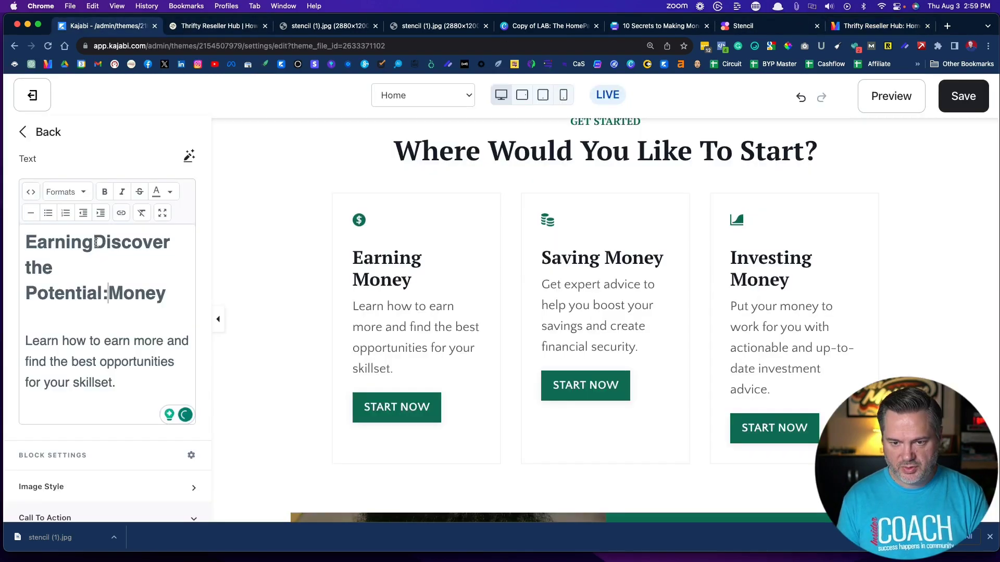
pyautogui.press('BackSpace')
pyautogui.press('BackSpace')
pyautogui.press('BackSpace')
pyautogui.press('BackSpace')
pyautogui.press('BackSpace')
pyautogui.press('BackSpace')
pyautogui.press('BackSpace')
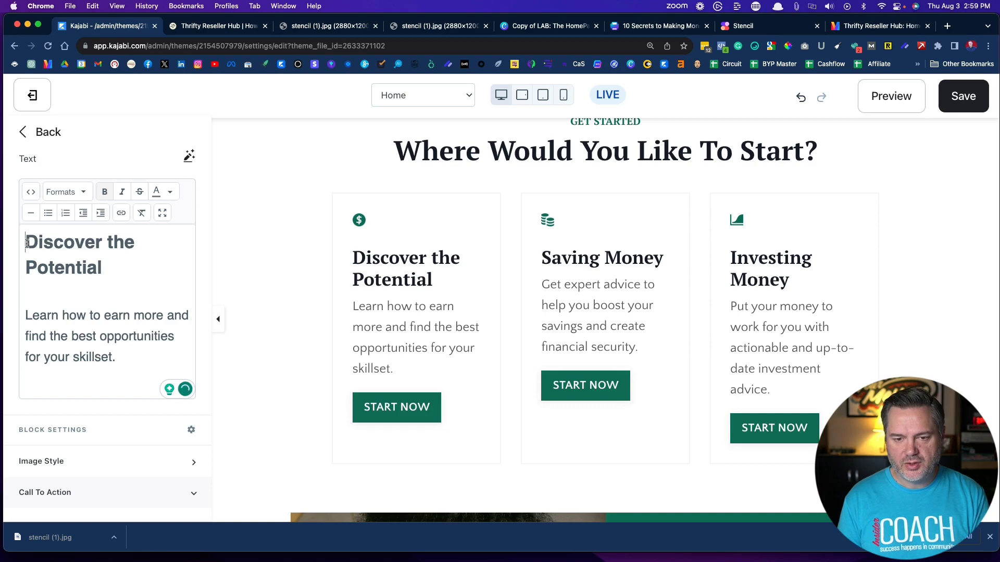
pyautogui.write('Step 1.')
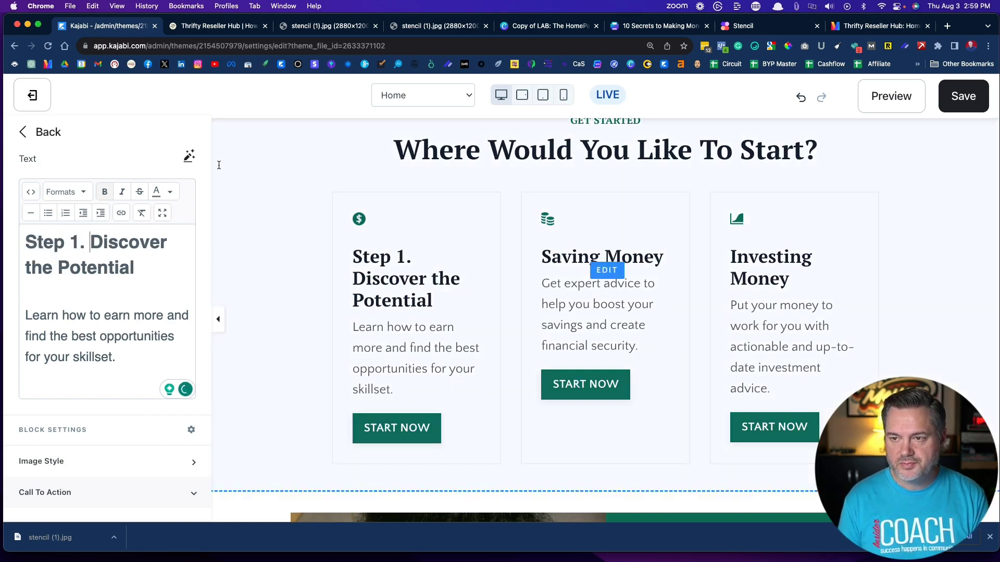
# - Select the Step 1 description about spotting undervalued items in the Magai chat
pyautogui.click(885, 25)
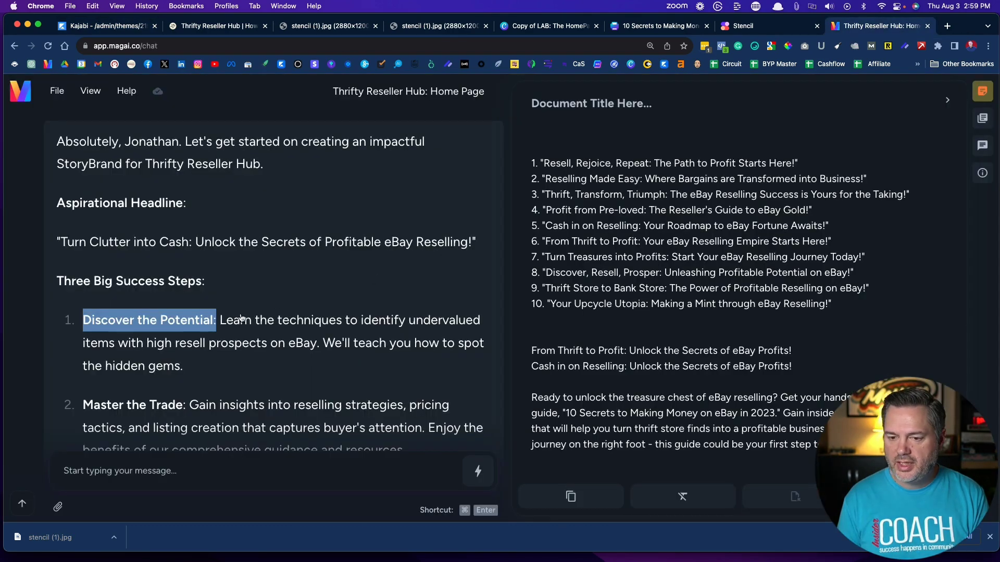
pyautogui.click(221, 321)
pyautogui.moveTo(221, 322); pyautogui.dragTo(225, 365)
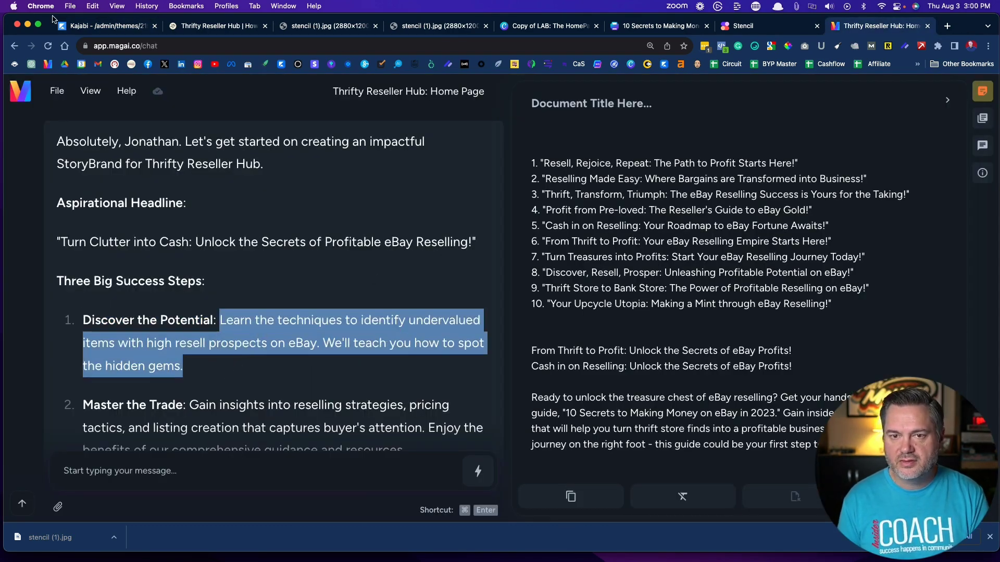
pyautogui.click(91, 26)
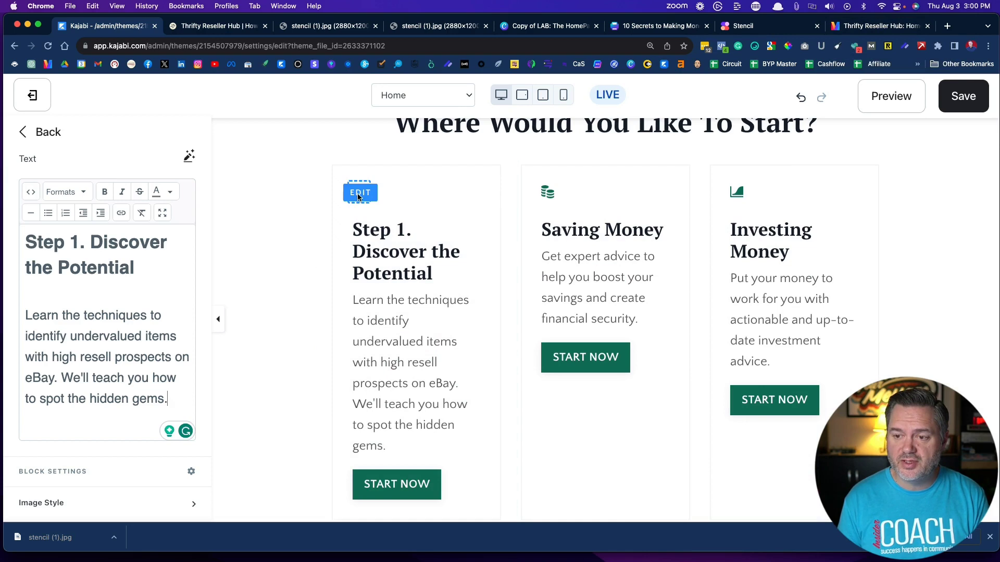
# - Open the first card's settings, then open the Saving Money card's text
pyautogui.click(357, 195)
pyautogui.scroll(3, 135, 247)
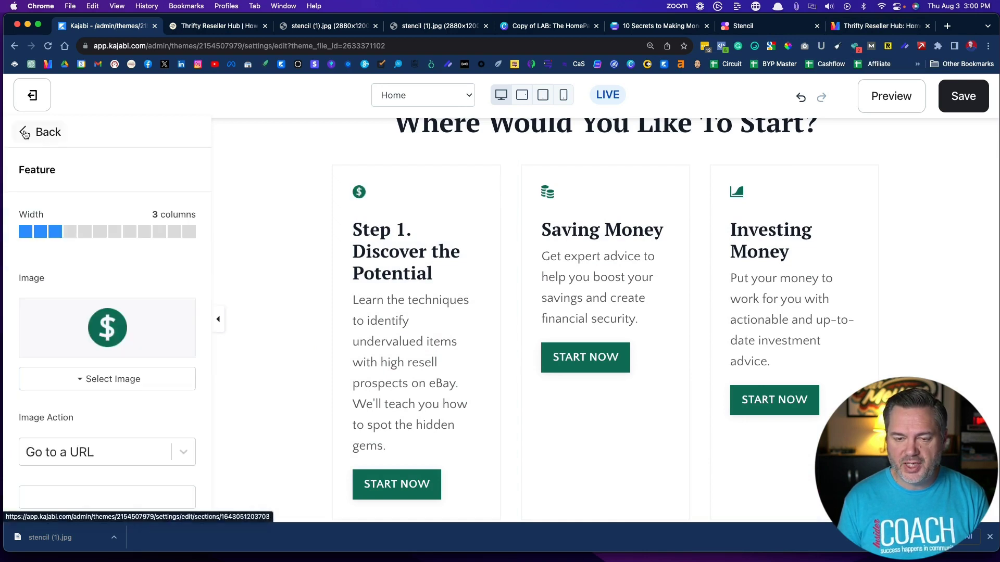
pyautogui.click(29, 133)
pyautogui.scroll(-1, 72, 289)
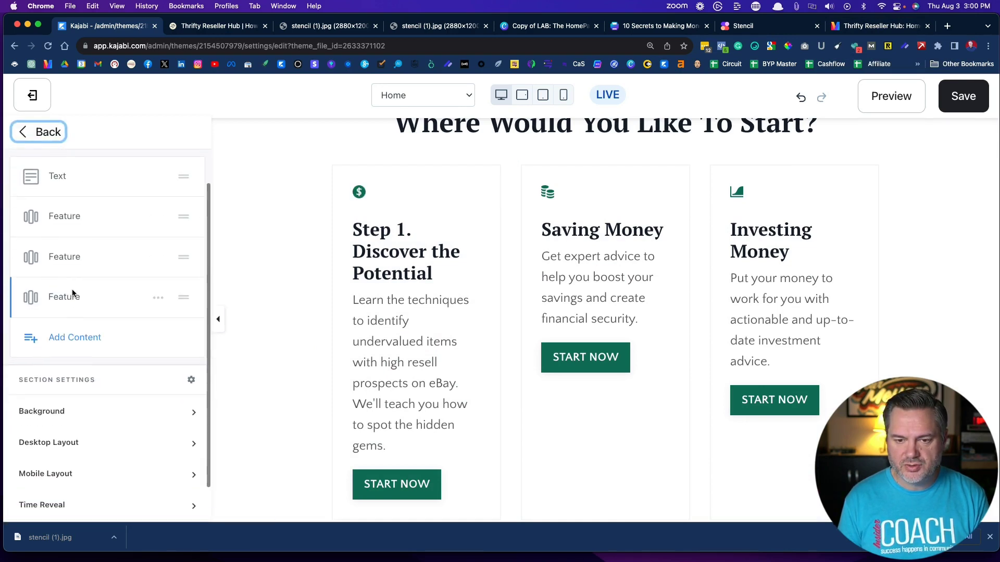
pyautogui.scroll(-1, 99, 265)
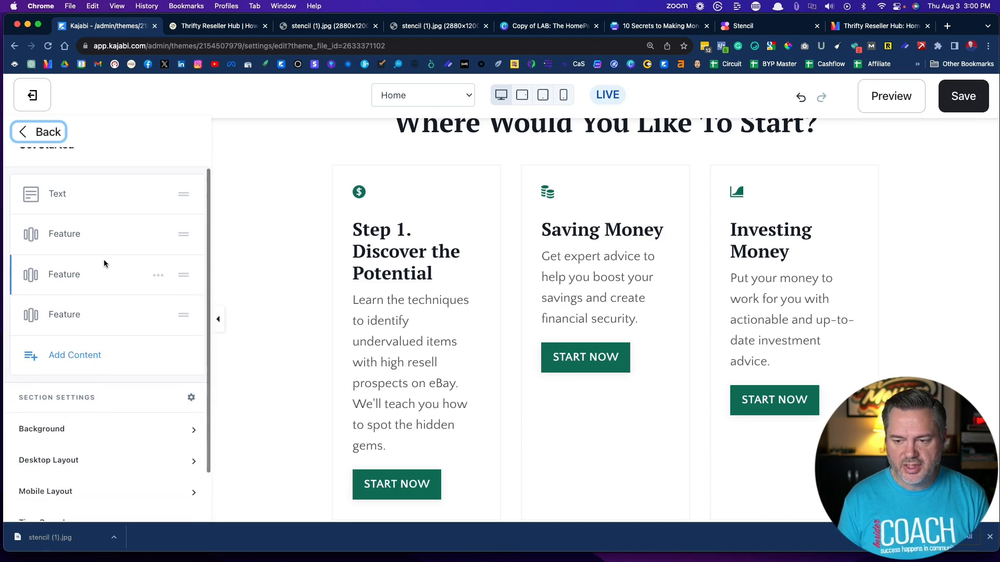
pyautogui.click(359, 192)
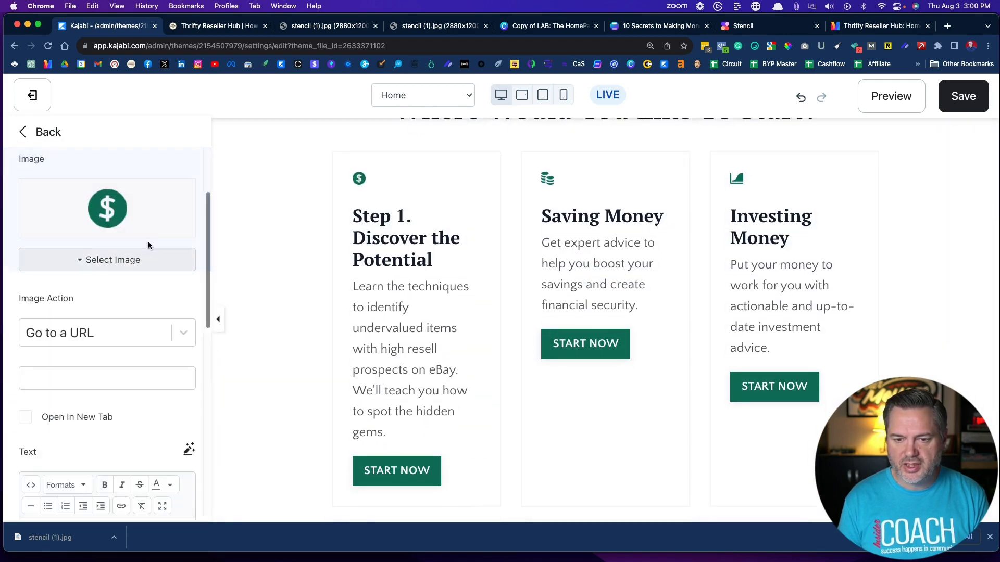
pyautogui.scroll(-10, 102, 298)
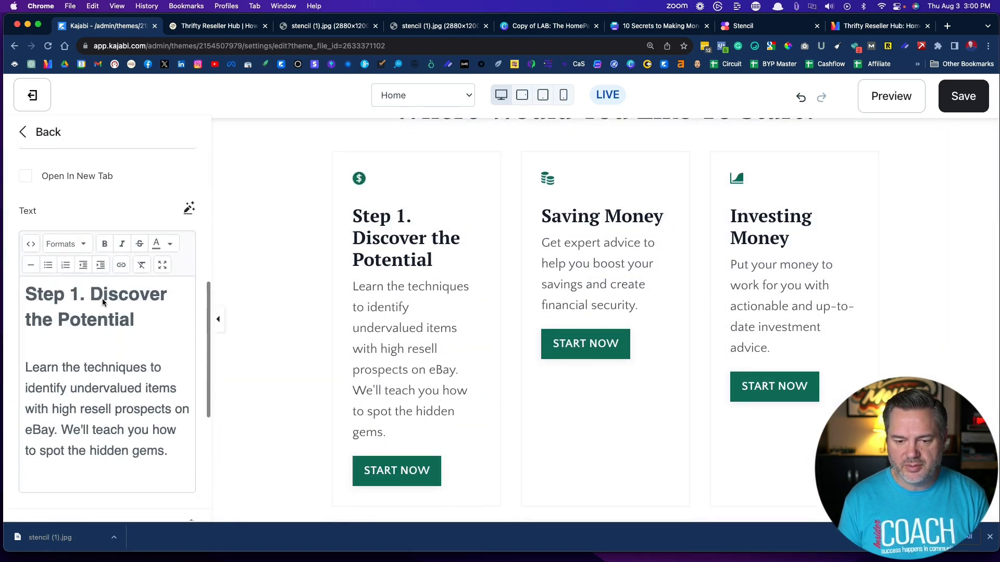
pyautogui.scroll(-3, 102, 299)
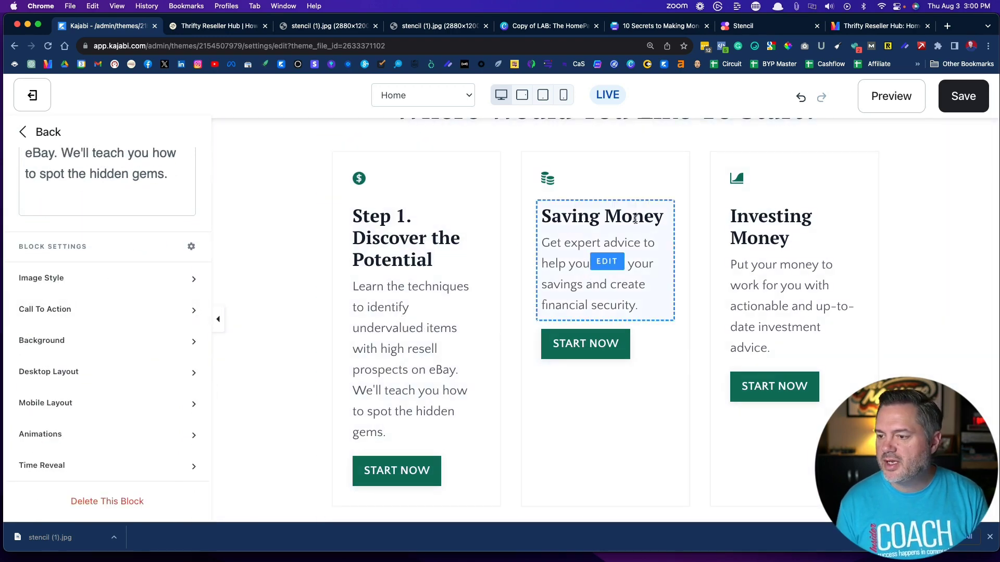
pyautogui.click(619, 218)
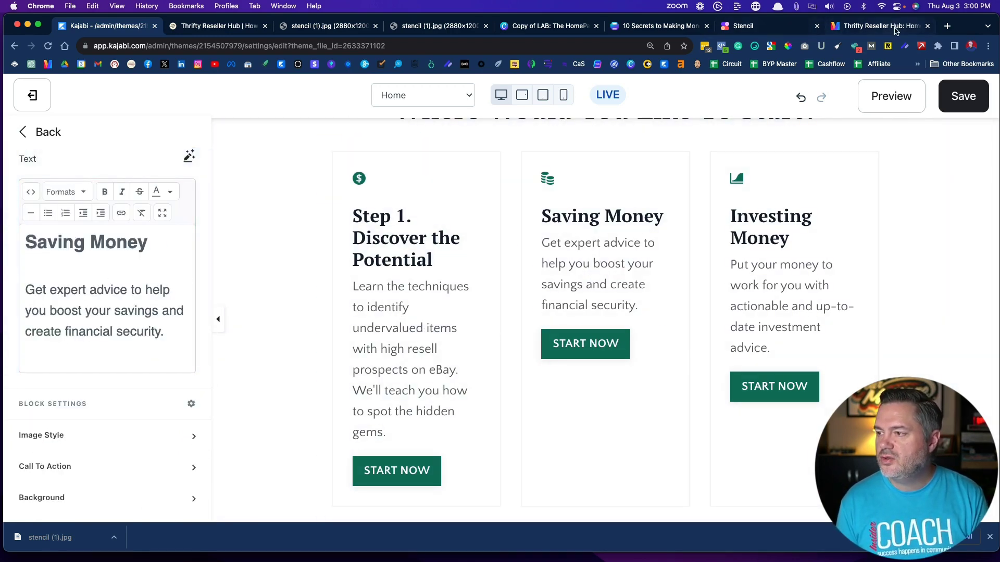
# - Take the step 2 title 'Master the Trade:' and its description from Magai
pyautogui.click(854, 25)
pyautogui.scroll(-3, 235, 305)
pyautogui.click(181, 326)
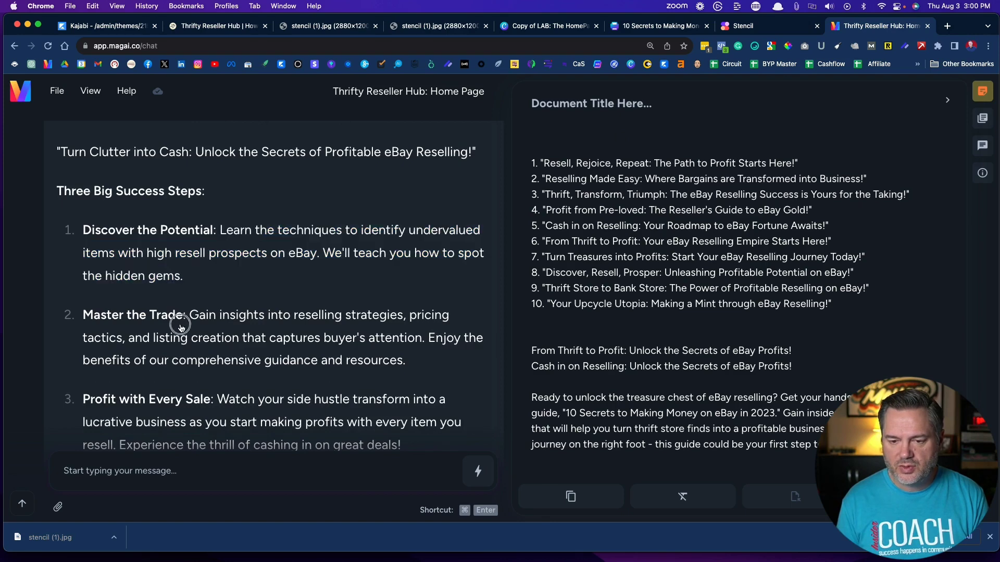
pyautogui.moveTo(187, 320); pyautogui.dragTo(82, 315)
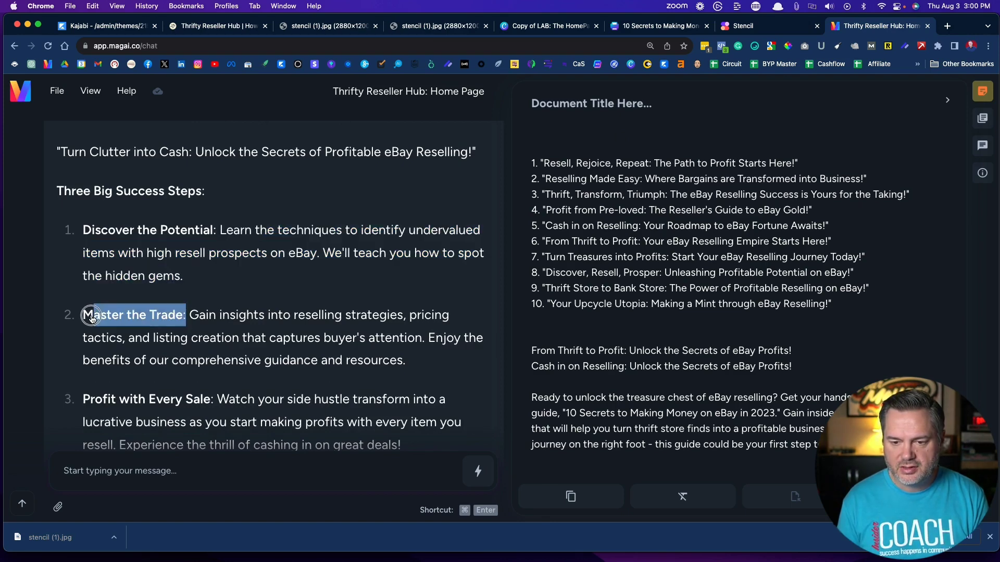
pyautogui.click(193, 316)
pyautogui.moveTo(192, 315); pyautogui.dragTo(405, 360)
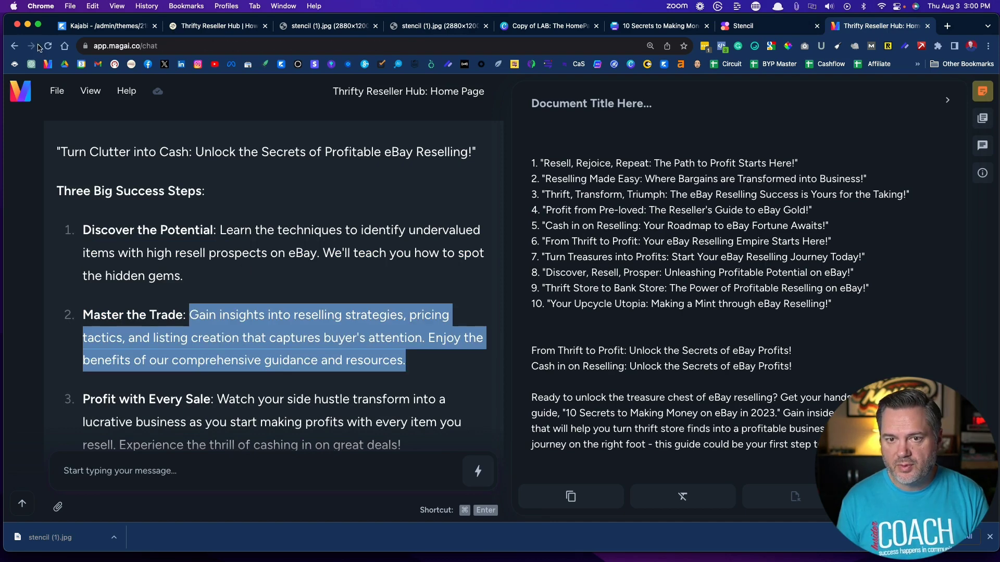
pyautogui.click(101, 26)
# - Copy the step 3 title 'Profit with Every Sale:' from the Magai chat
pyautogui.hotkey('ctrl', 'shift', 'Tab')
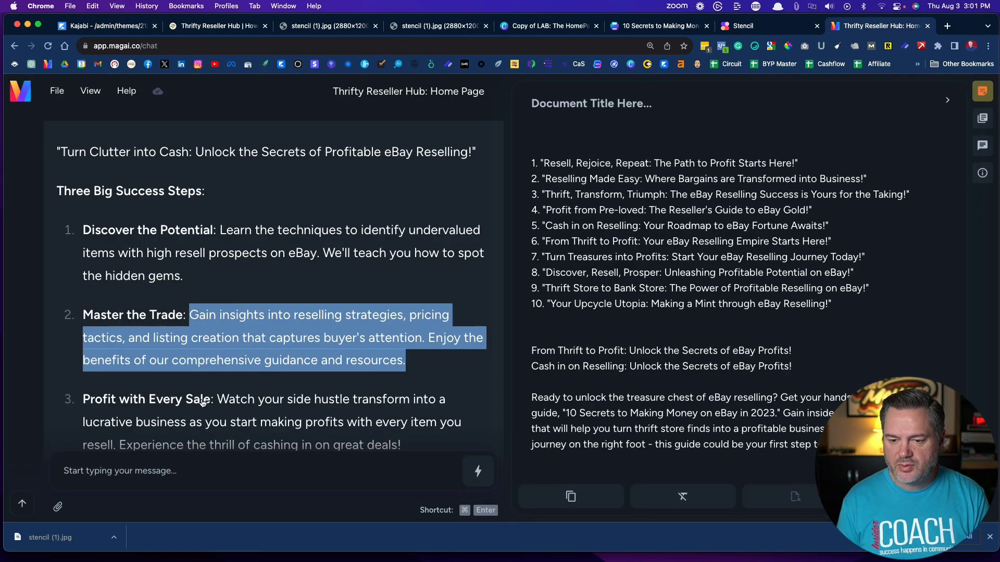
pyautogui.moveTo(212, 402); pyautogui.dragTo(86, 402)
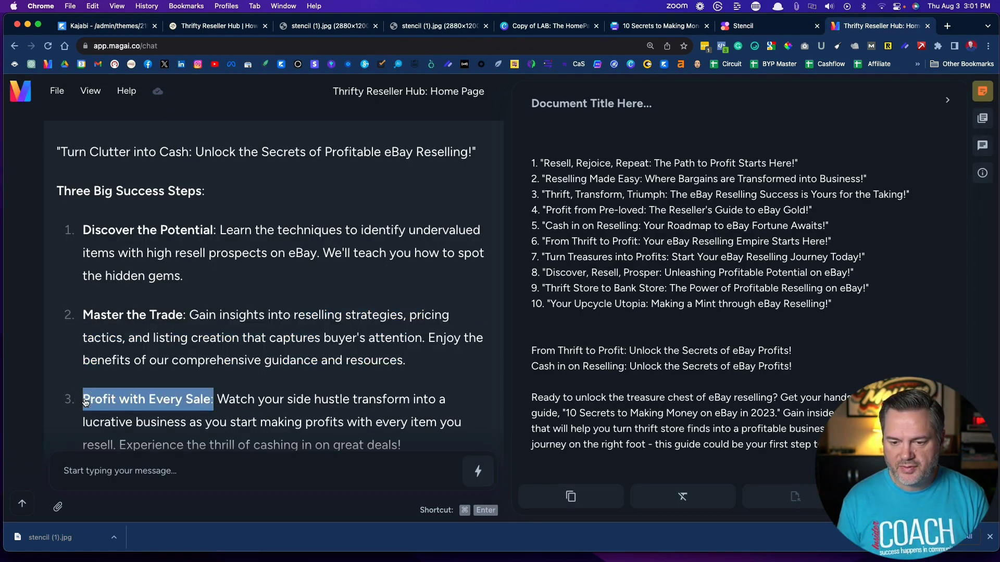
pyautogui.press('super+c')
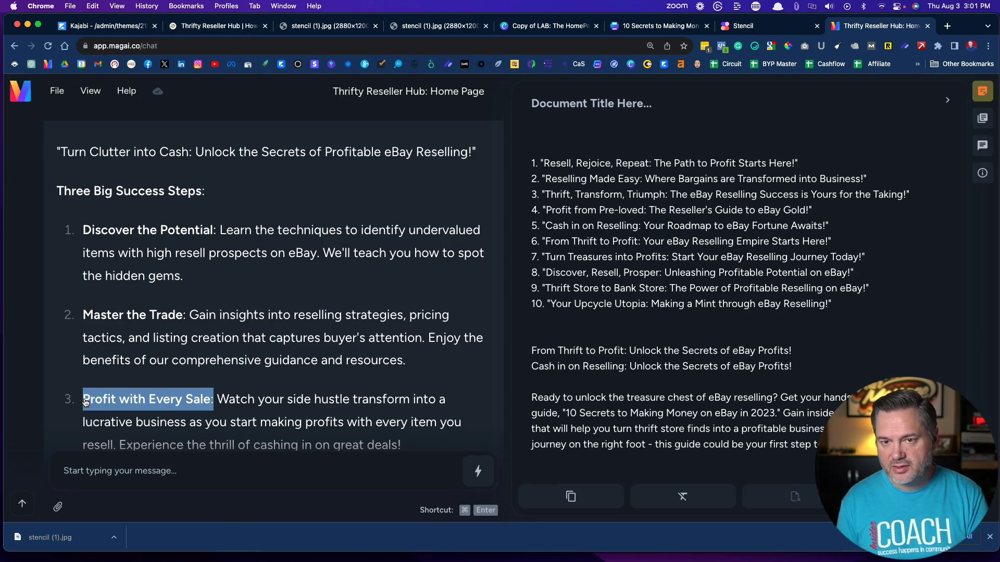
pyautogui.click(207, 25)
# - Retitle the Investing Money card 'Step 3. Profit with Every Sale:'
pyautogui.click(106, 27)
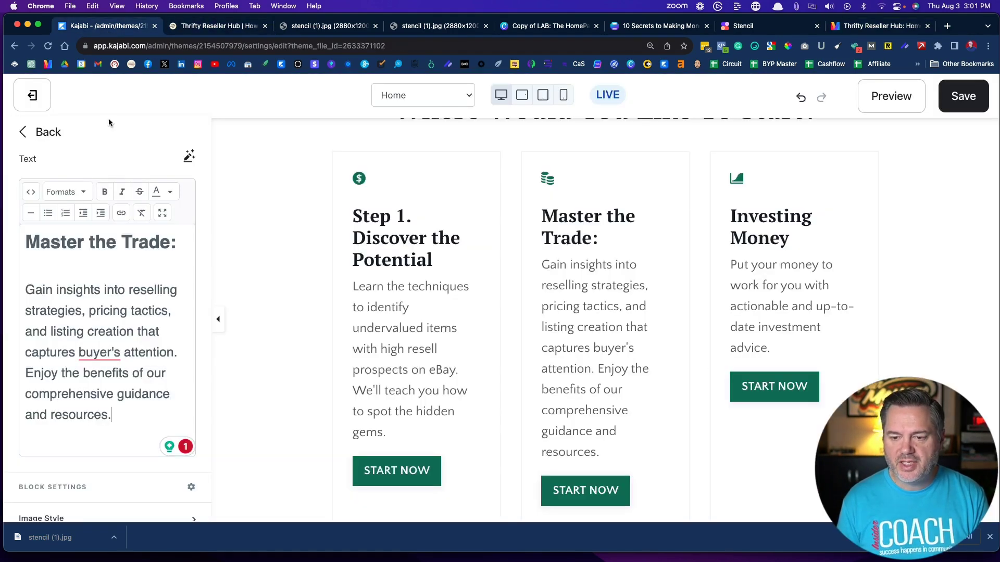
pyautogui.click(781, 284)
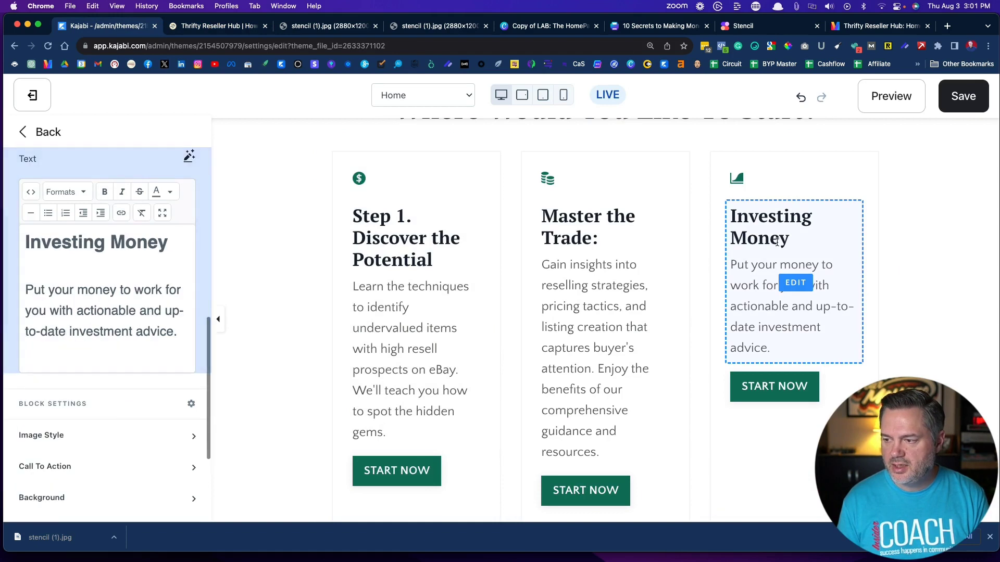
pyautogui.moveTo(167, 248); pyautogui.dragTo(2, 248)
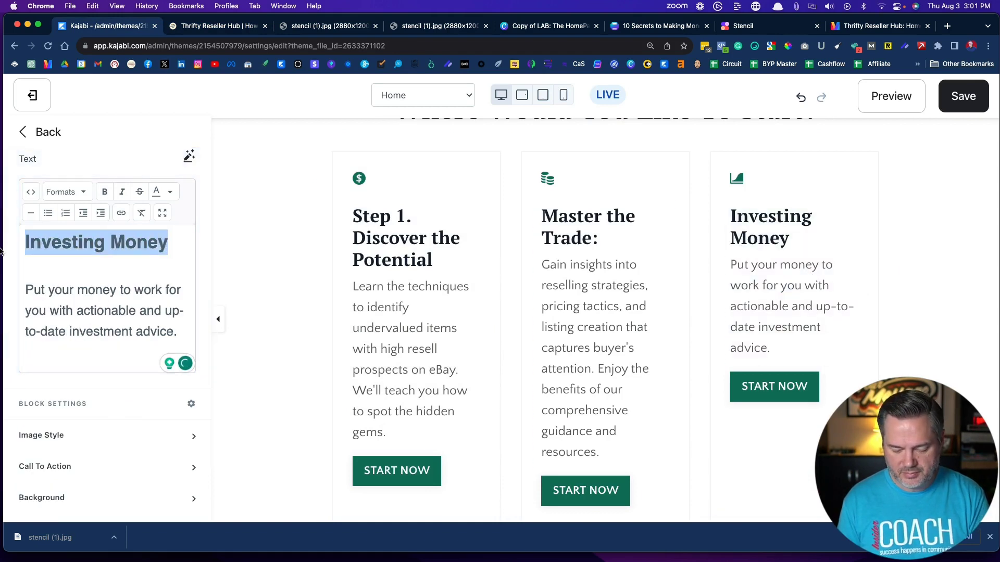
pyautogui.press('super+v')
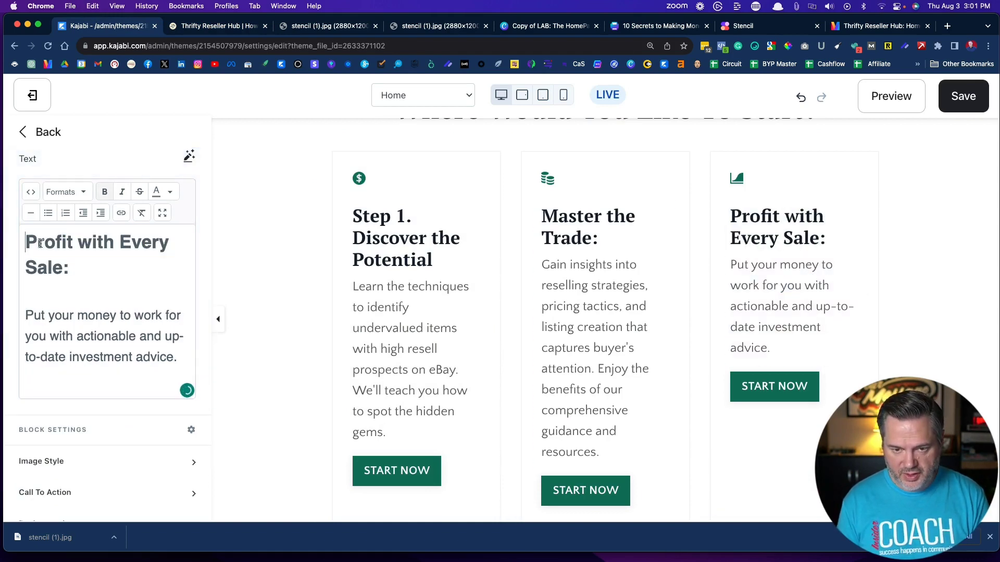
pyautogui.write('Step 3.')
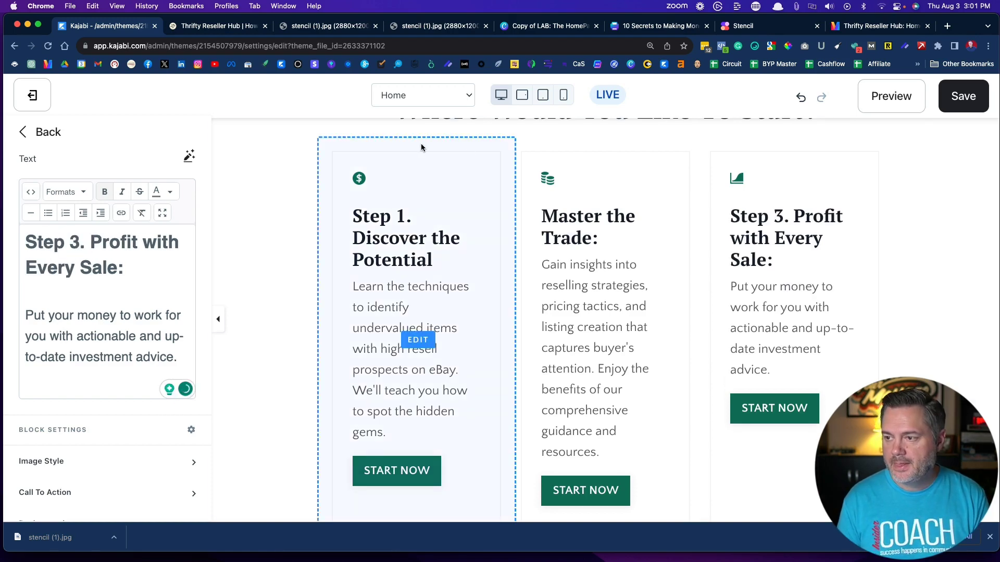
# - Give the third card the side-hustle description and prefix the second card with 'Step 2.'
pyautogui.click(853, 31)
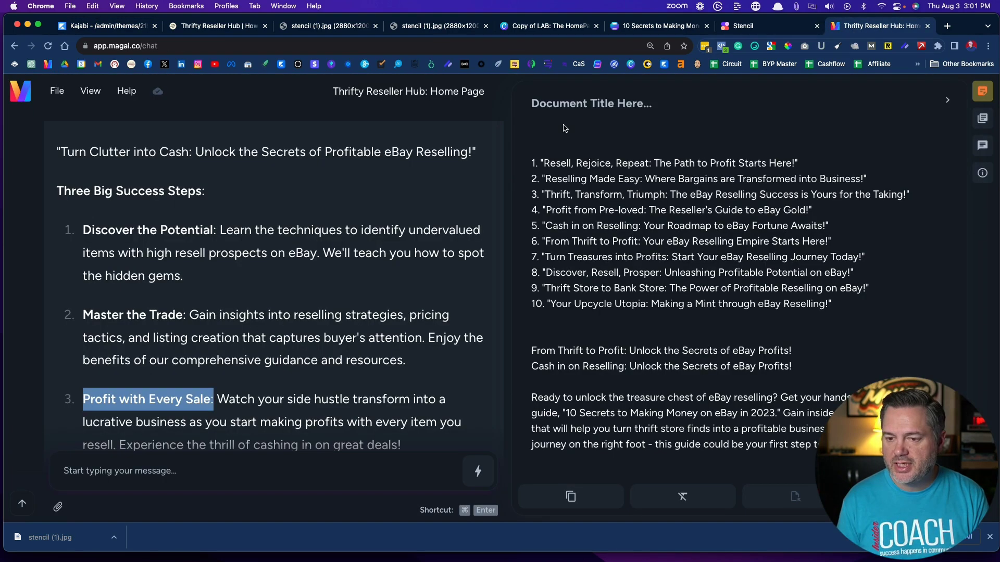
pyautogui.moveTo(220, 402); pyautogui.dragTo(232, 424)
pyautogui.hotkey('ctrl', 'Tab')
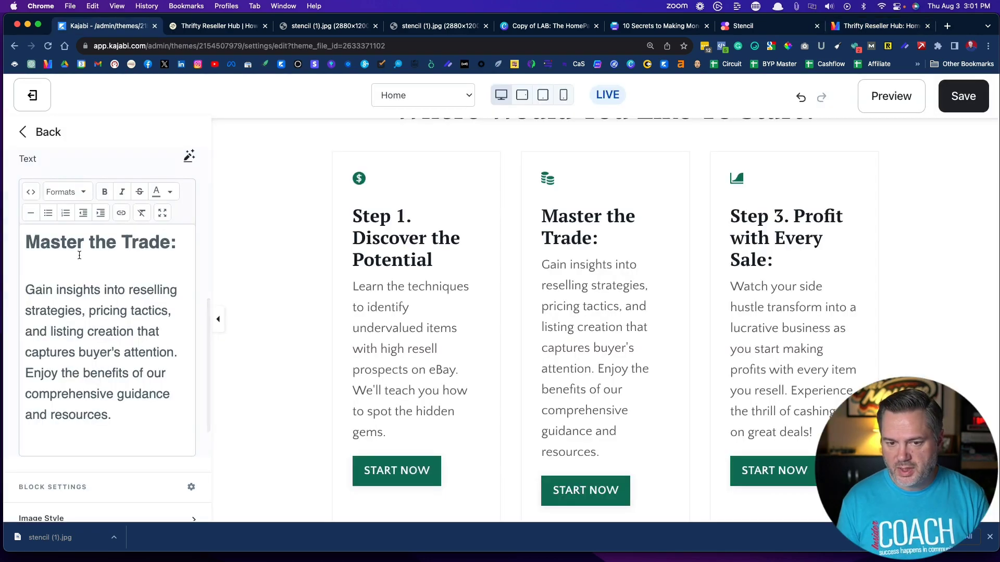
pyautogui.click(27, 246)
pyautogui.write('Step 2.')
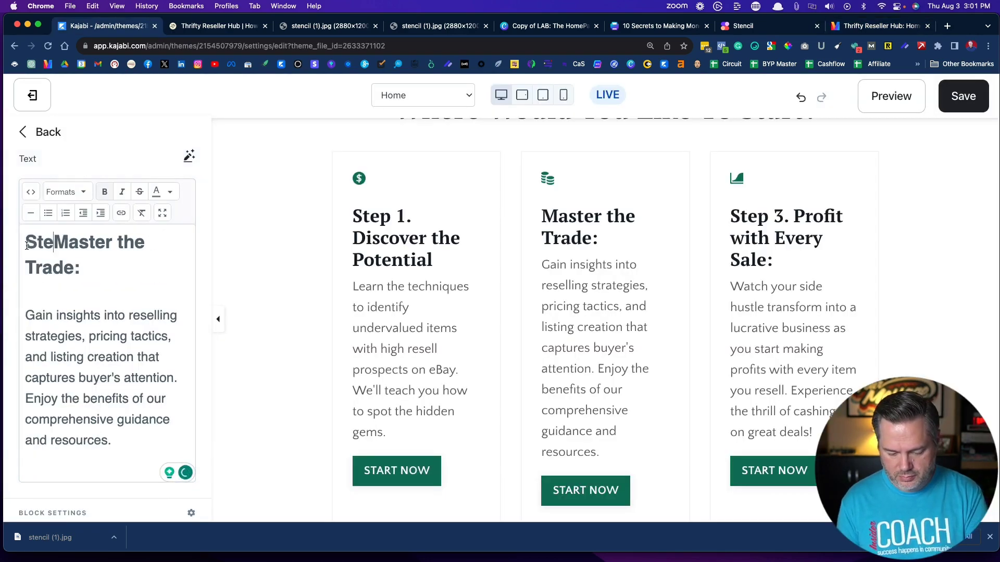
pyautogui.scroll(-5, 71, 310)
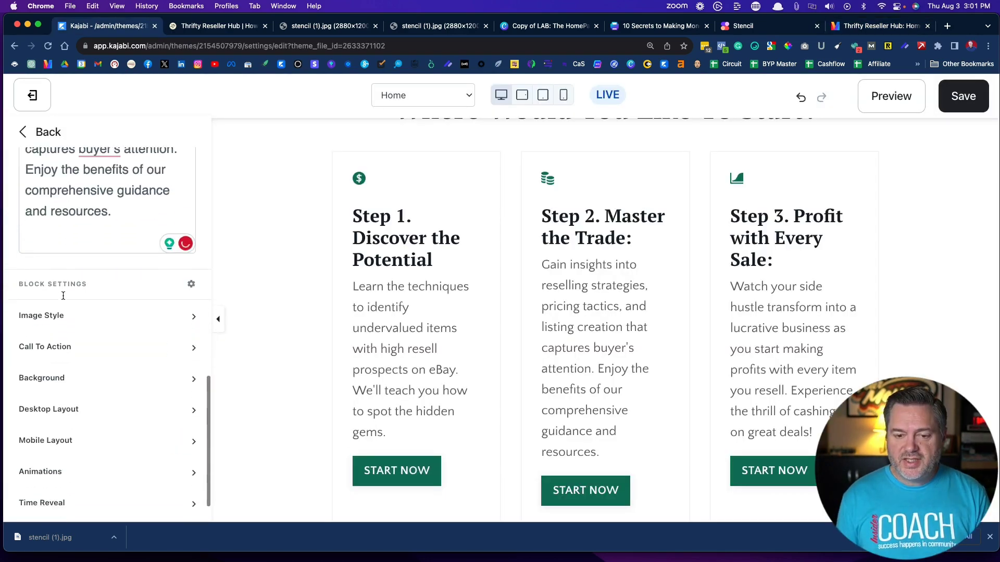
# - Uncheck Include CTA on the Step 2 and Step 1 cards to drop their START NOW buttons
pyautogui.click(51, 338)
pyautogui.scroll(-3, 51, 341)
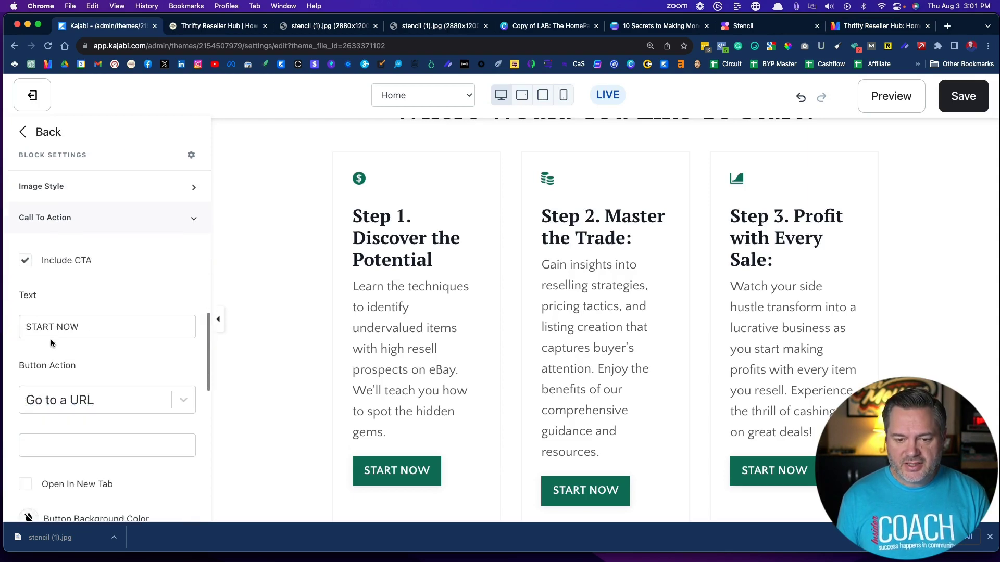
pyautogui.click(25, 264)
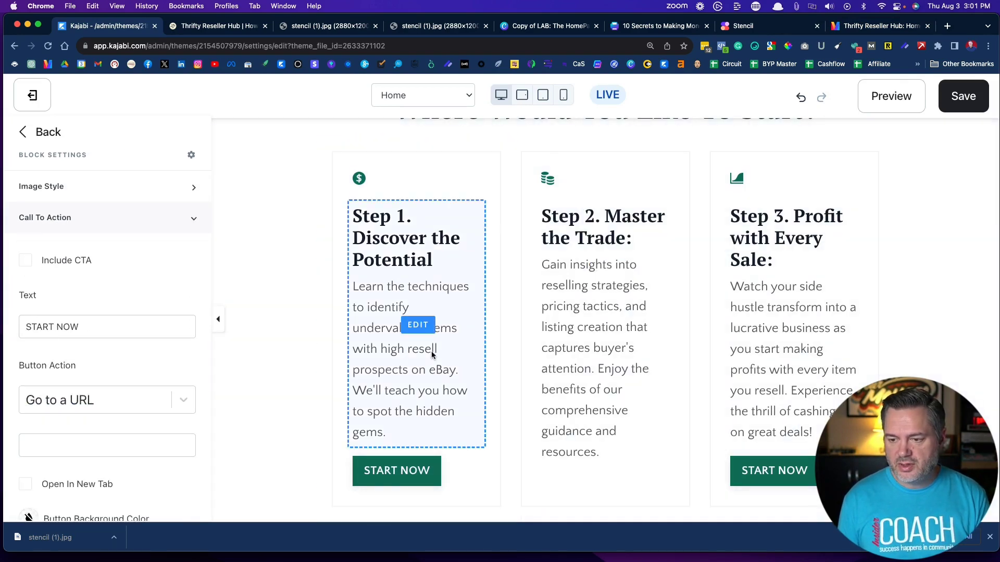
pyautogui.click(406, 333)
pyautogui.scroll(-8, 98, 299)
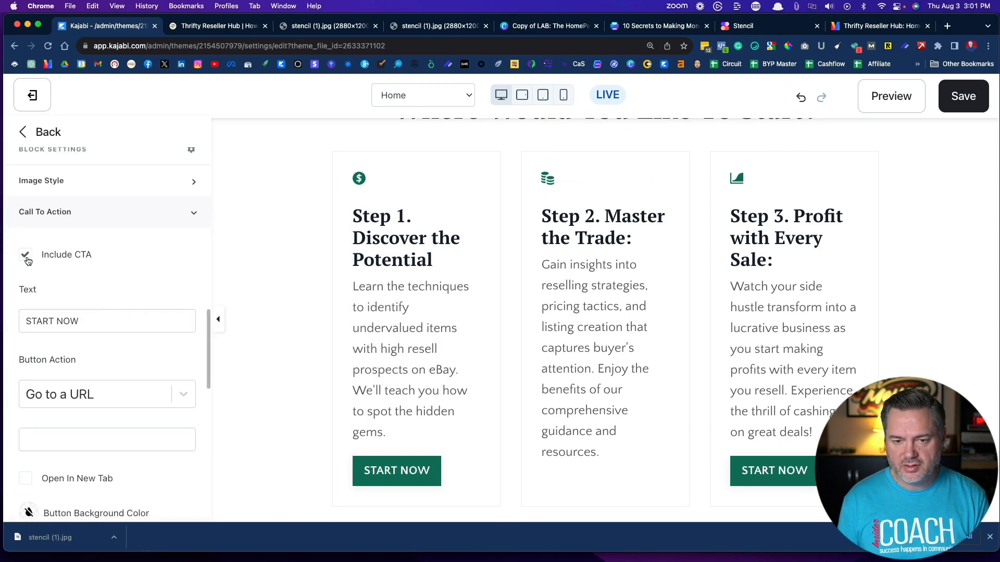
pyautogui.click(27, 259)
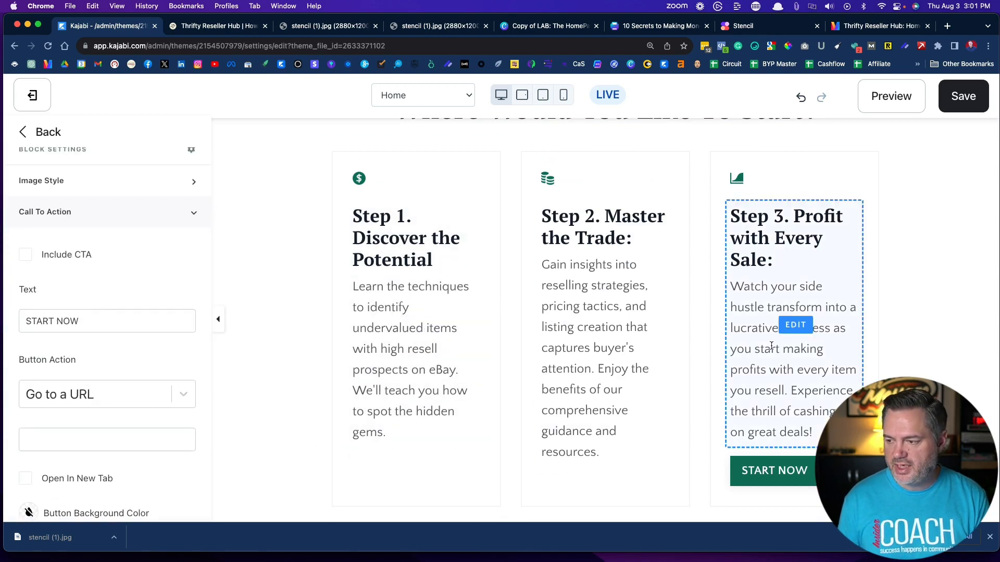
pyautogui.click(770, 397)
pyautogui.scroll(-8, 68, 308)
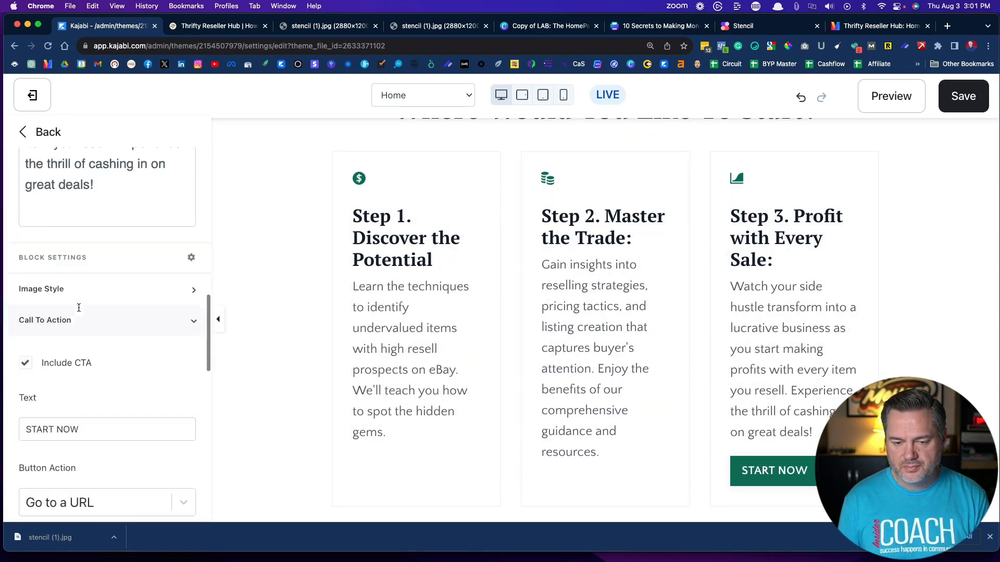
# - Drop Step 3's START NOW button, retitle the section 'The 3 Steps to eBay Success:', and save
pyautogui.click(28, 224)
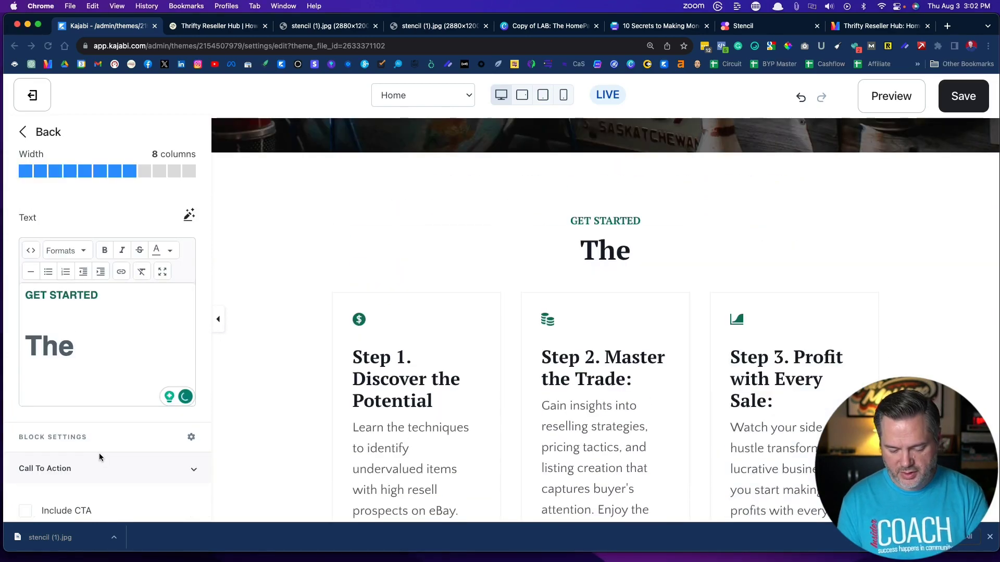
pyautogui.write('3 Steps to ')
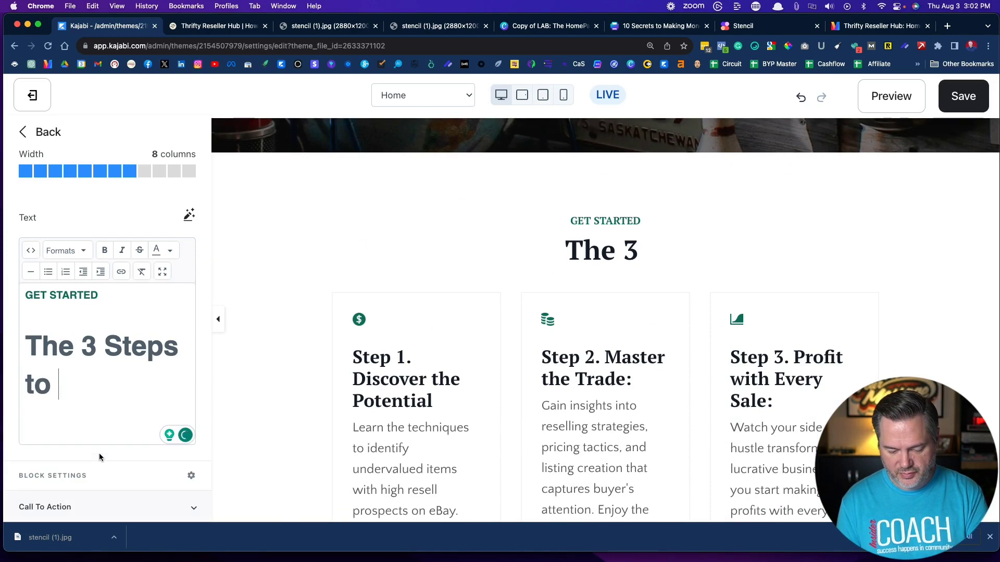
pyautogui.write('eBay S')
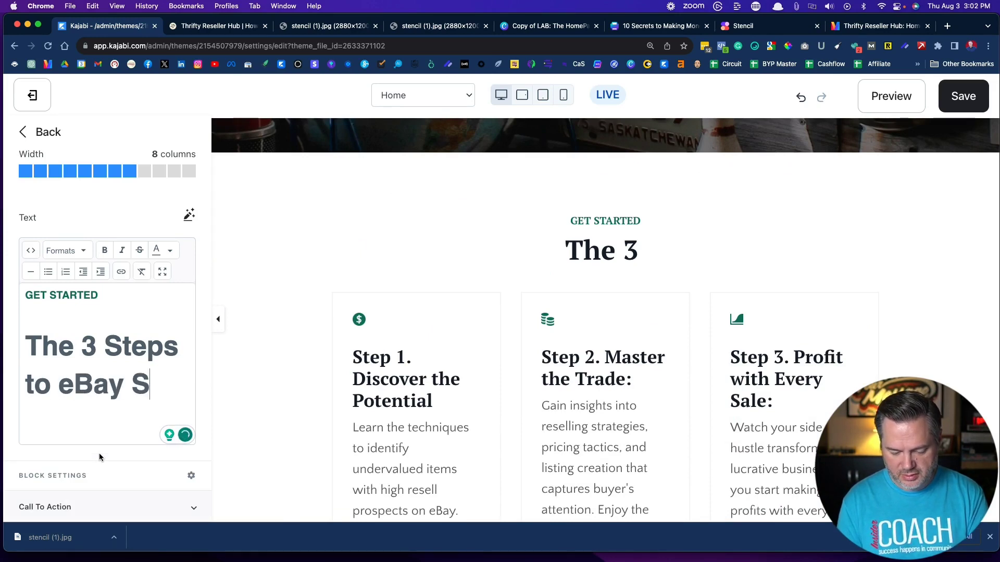
pyautogui.write('uccess:')
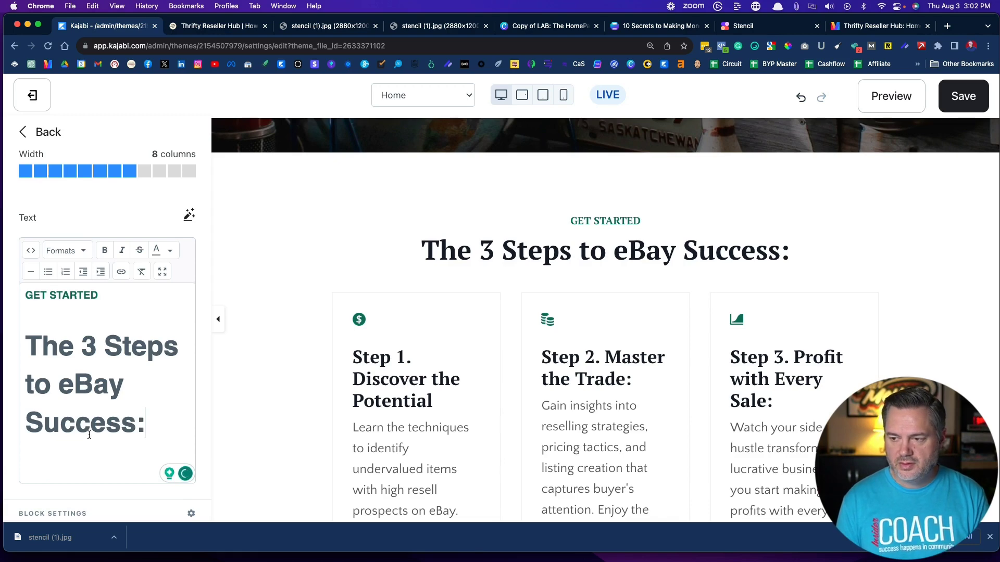
pyautogui.press('super+s')
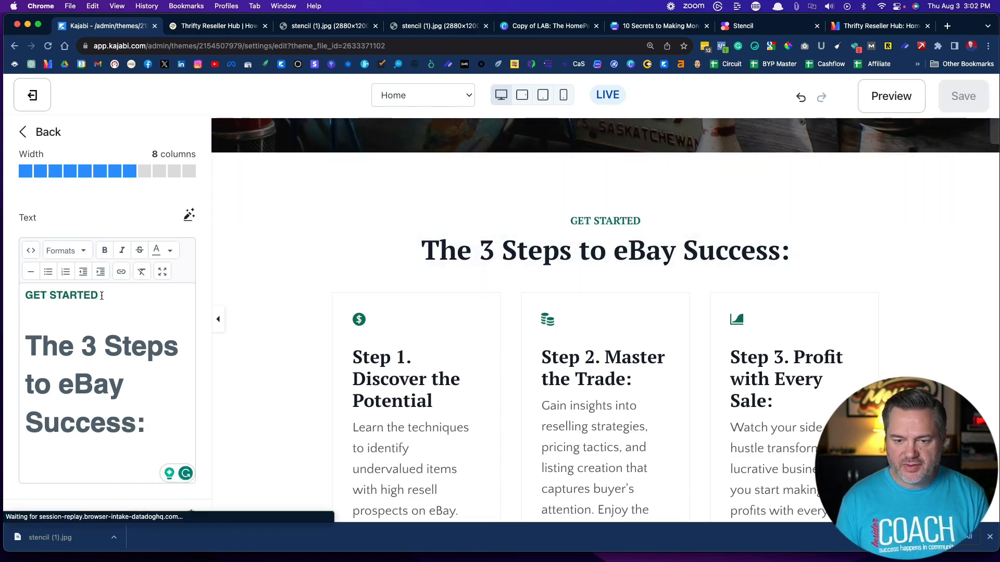
# - Colour the GET STARTED label salmon and save the homepage
pyautogui.moveTo(101, 296); pyautogui.dragTo(26, 294)
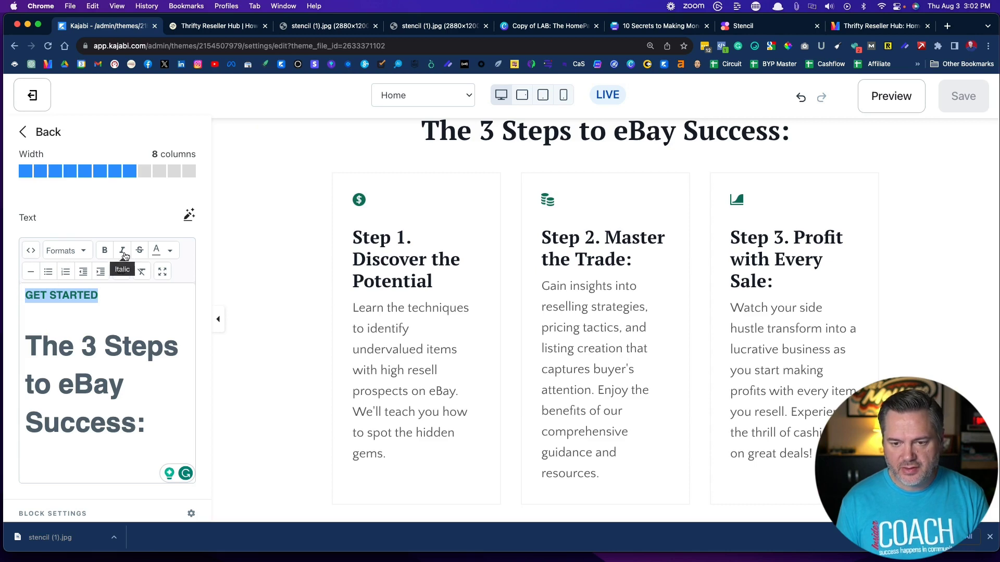
pyautogui.click(170, 251)
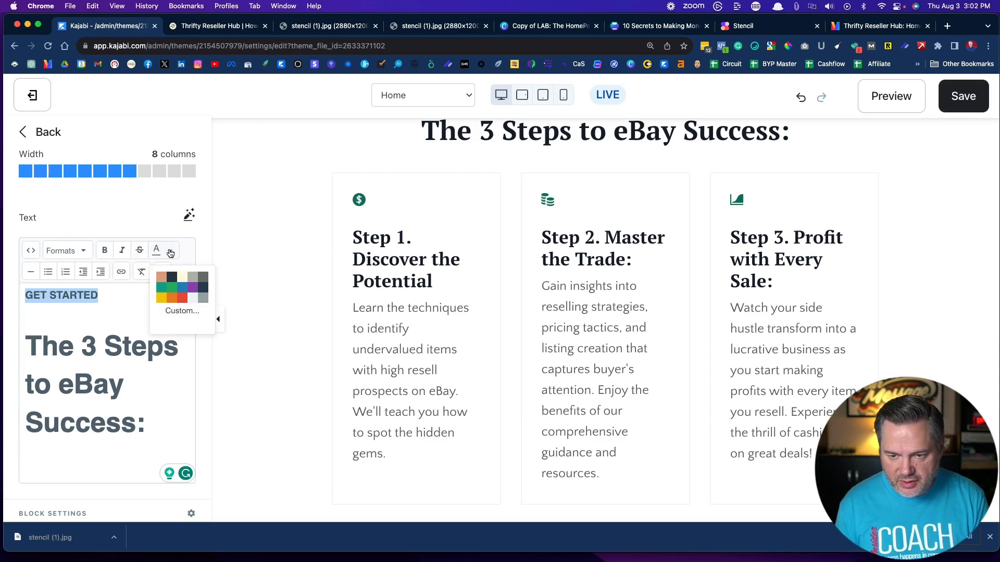
pyautogui.click(162, 279)
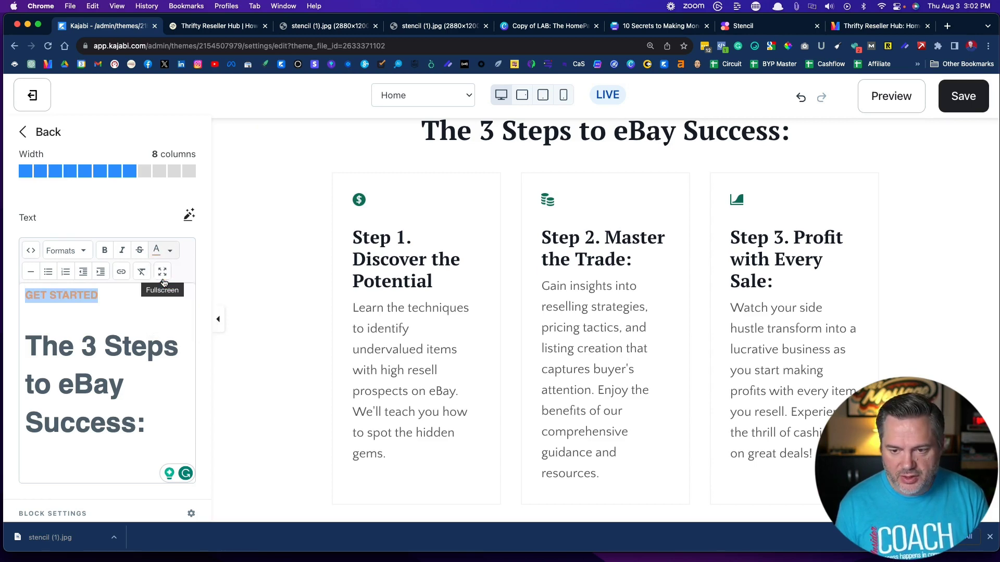
pyautogui.click(117, 315)
pyautogui.scroll(2, 262, 294)
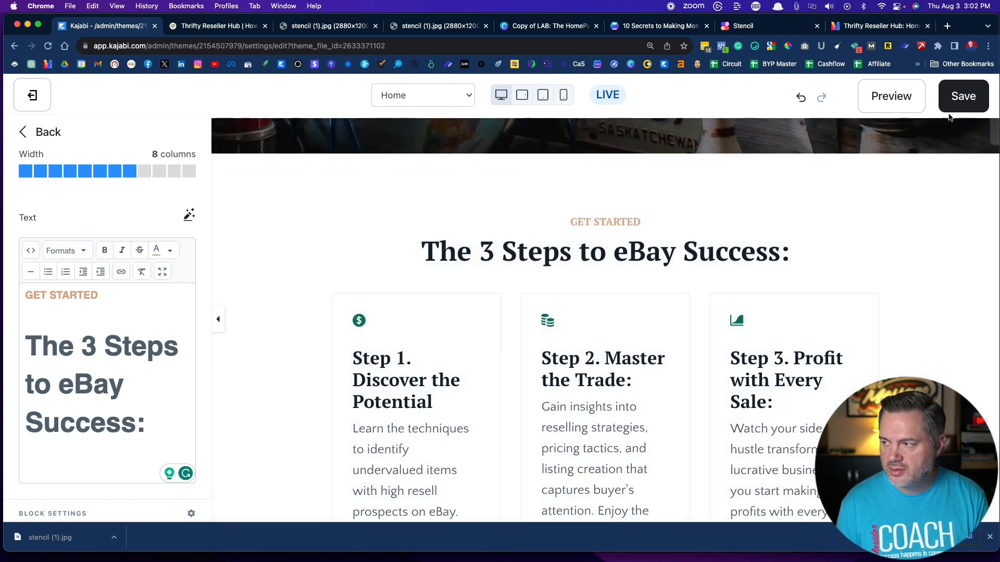
pyautogui.click(962, 96)
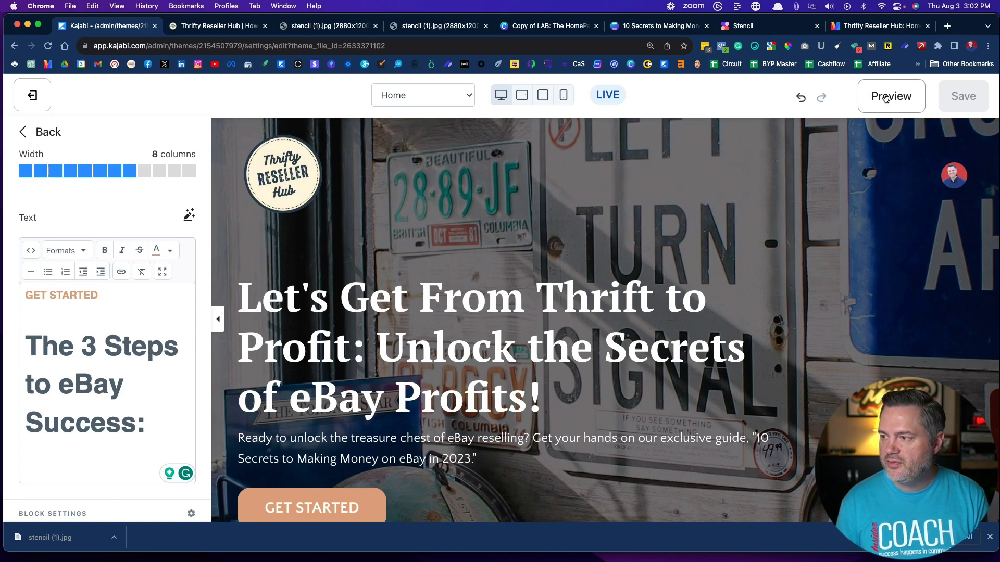
# - Preview the homepage and close the Preview Mode banner and the downloads bar
pyautogui.click(886, 96)
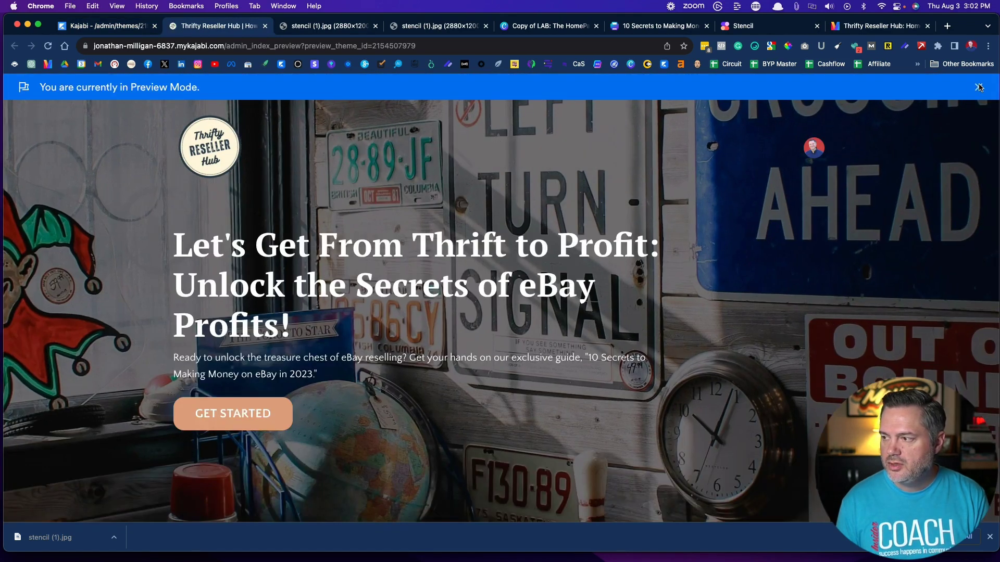
pyautogui.click(978, 87)
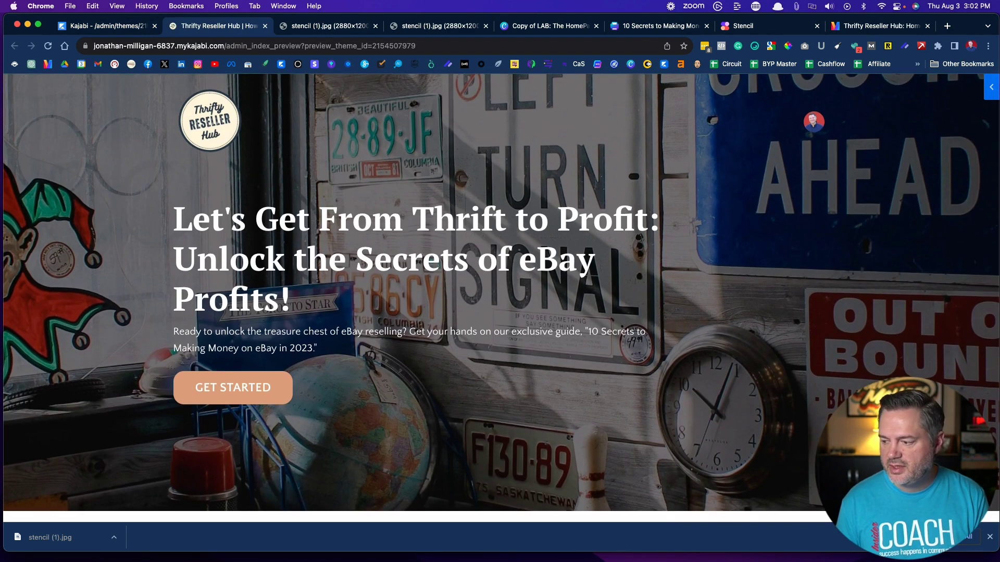
pyautogui.click(989, 537)
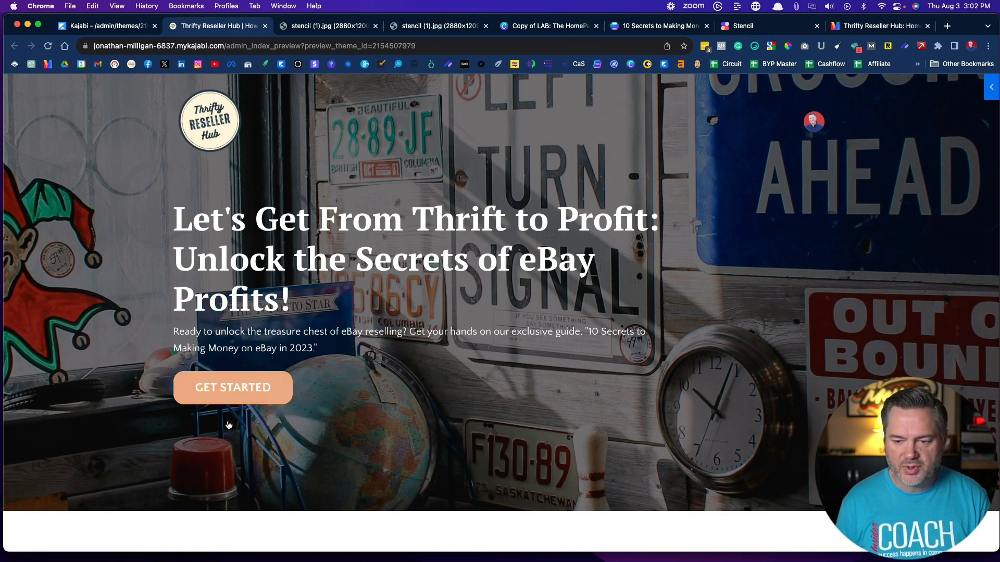
# - Look over the previewed homepage down to the Free Gift section, then return to the editor
pyautogui.scroll(-2, 329, 427)
pyautogui.scroll(-7, 329, 427)
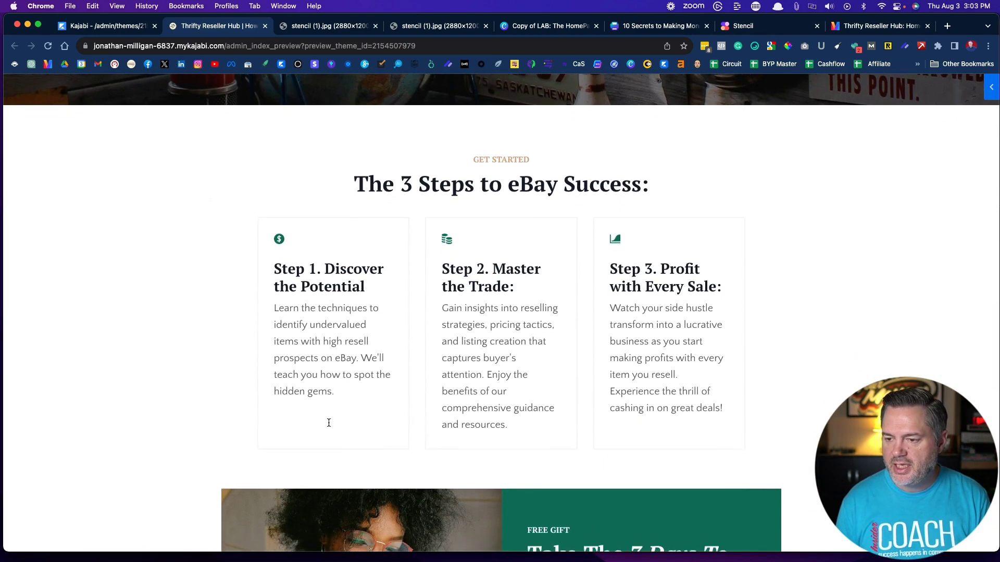
pyautogui.scroll(-12, 498, 306)
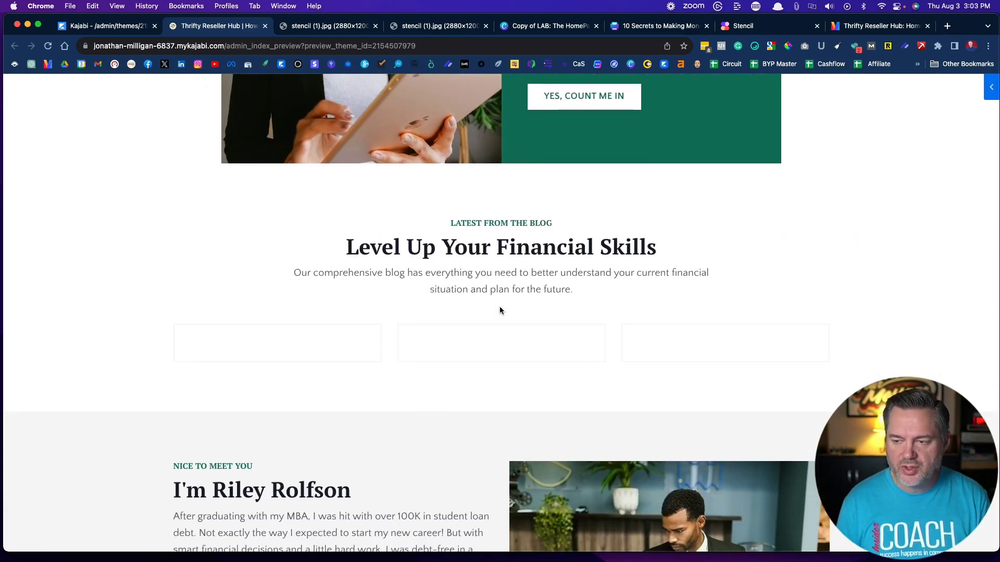
pyautogui.scroll(7, 499, 307)
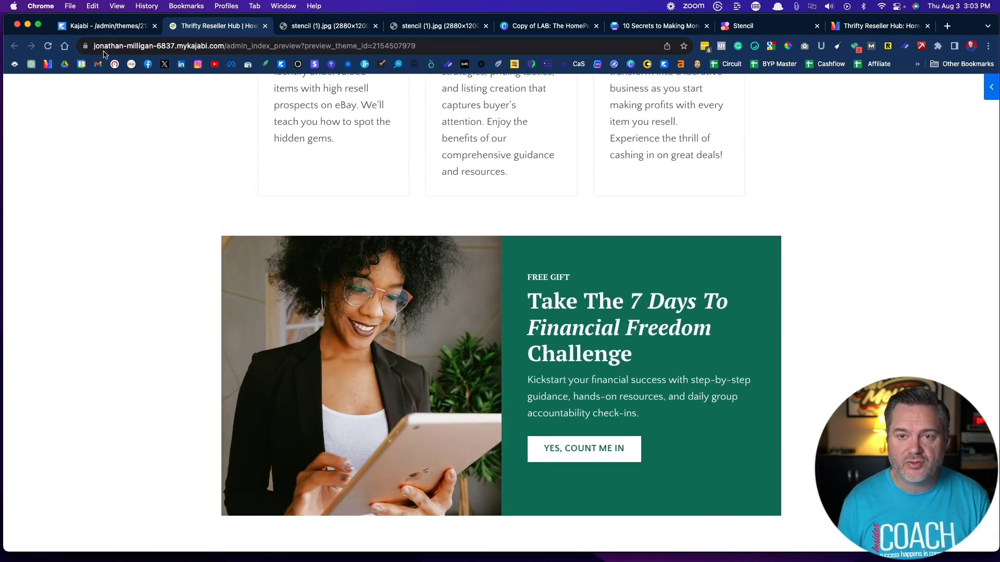
pyautogui.click(105, 27)
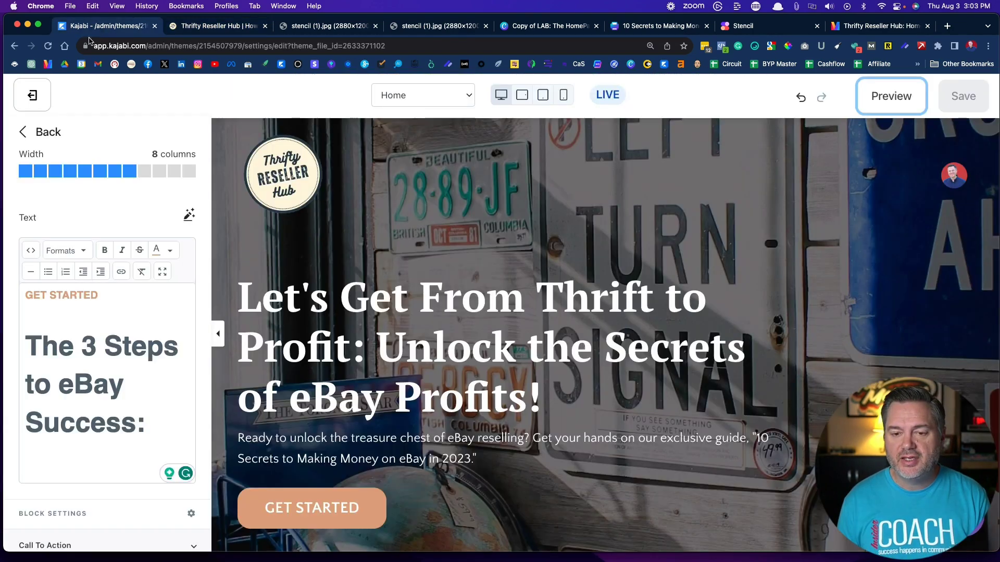
# - Back in the Sections list, hide the Lead Magnet and Blog Posts sections
pyautogui.click(25, 132)
pyautogui.click(28, 141)
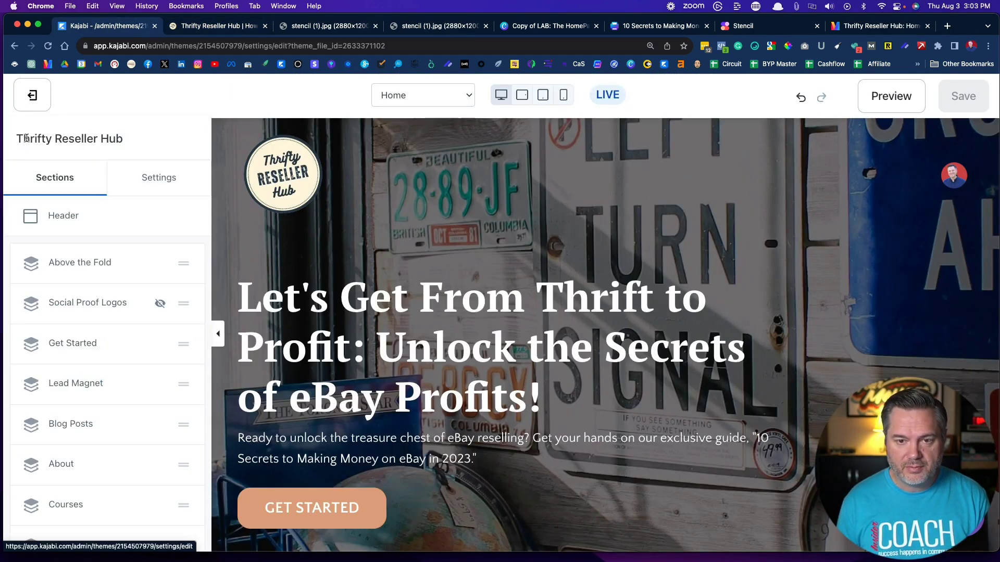
pyautogui.scroll(-2, 109, 218)
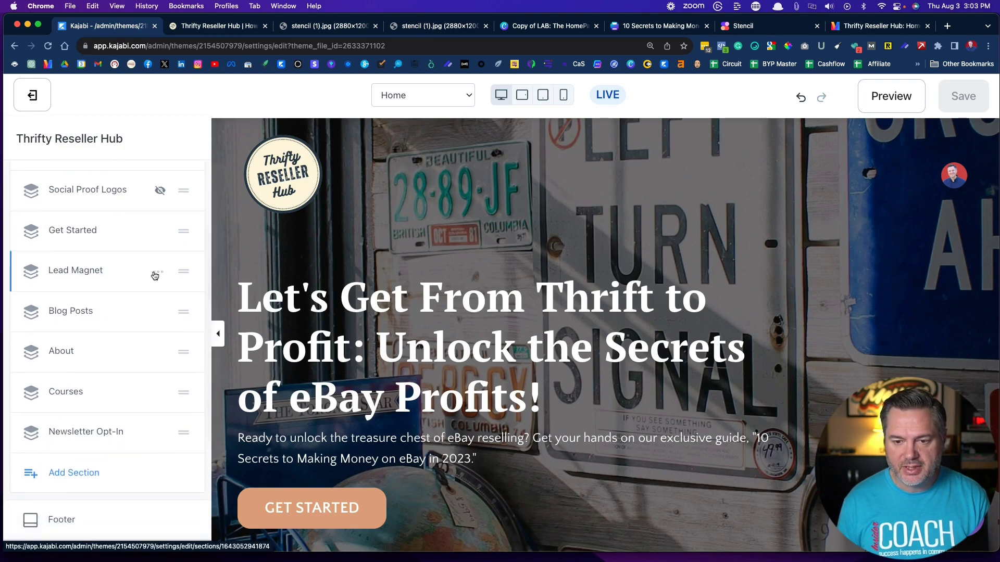
pyautogui.click(157, 273)
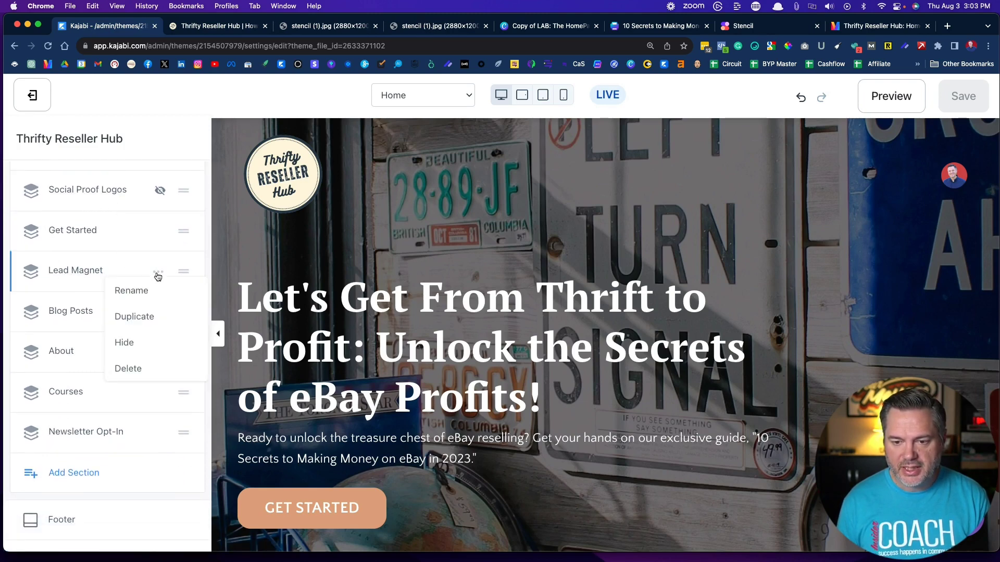
pyautogui.click(126, 342)
pyautogui.click(157, 315)
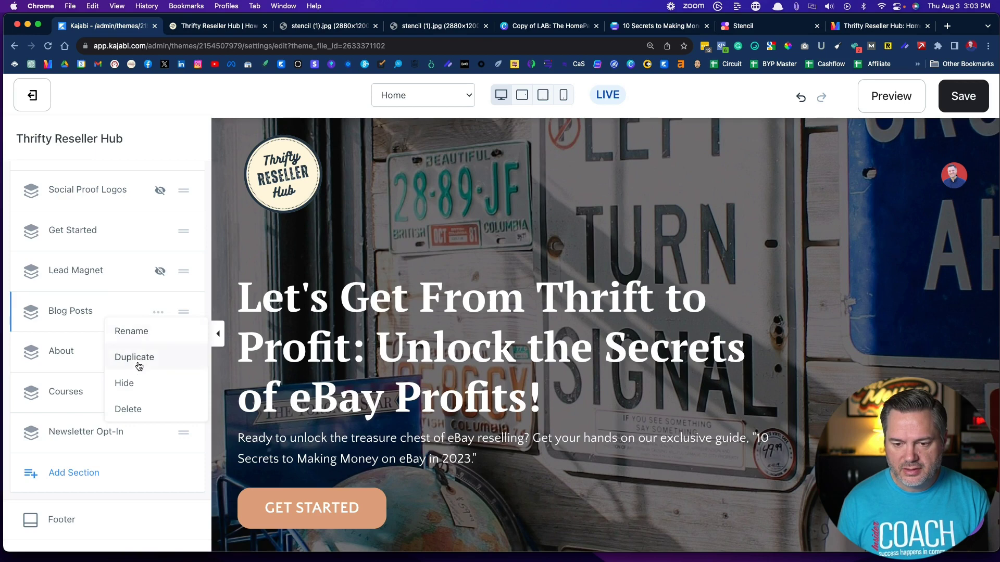
pyautogui.click(127, 383)
# - Hide the About, Courses and Newsletter Opt-In sections and save the homepage
pyautogui.click(157, 353)
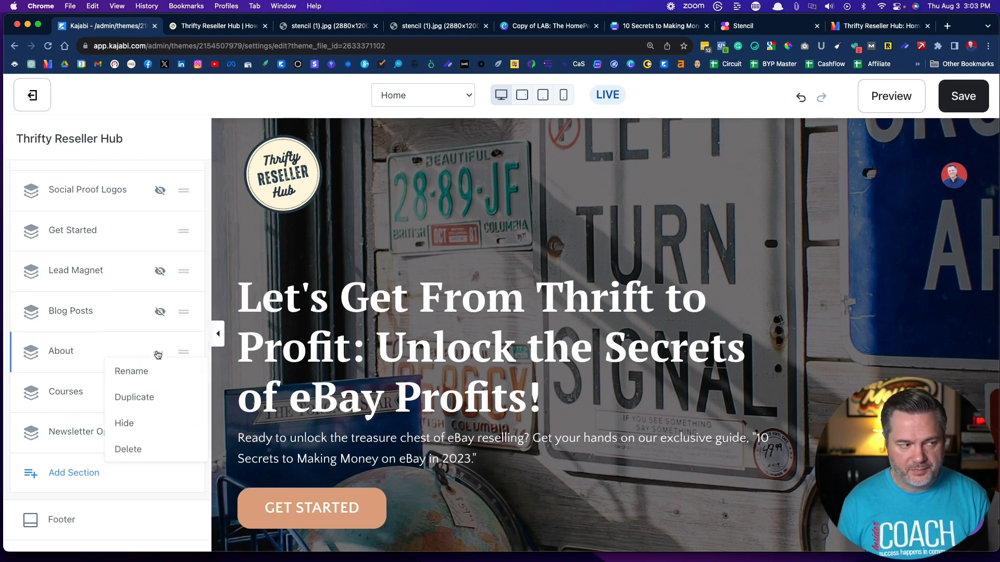
pyautogui.click(142, 423)
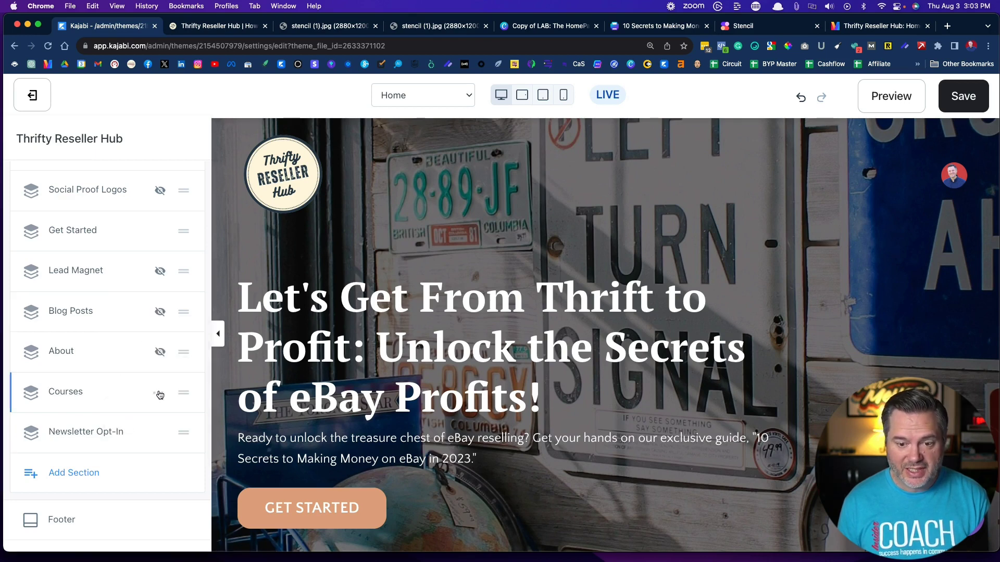
pyautogui.click(158, 393)
pyautogui.click(127, 466)
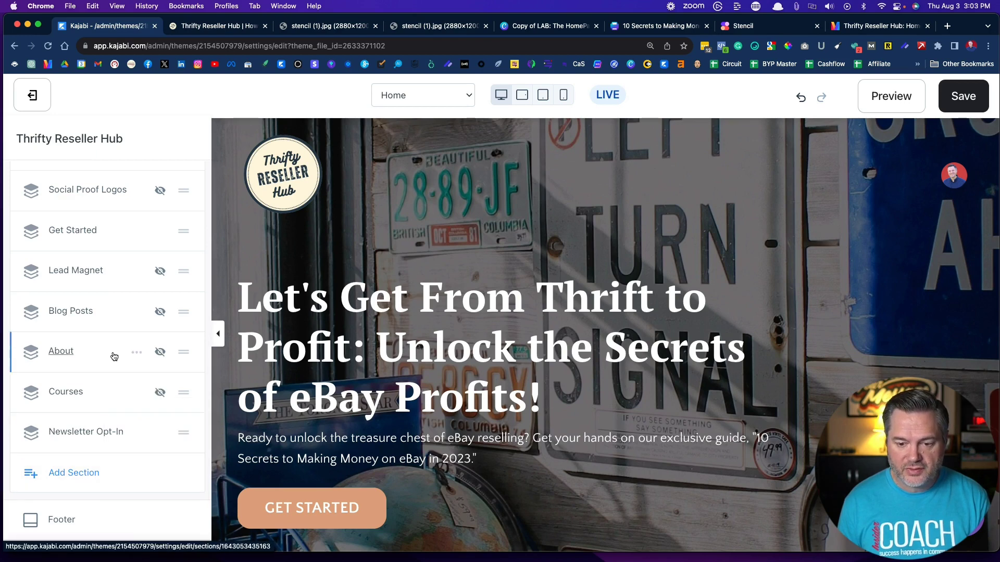
pyautogui.scroll(-2, 127, 357)
pyautogui.click(157, 333)
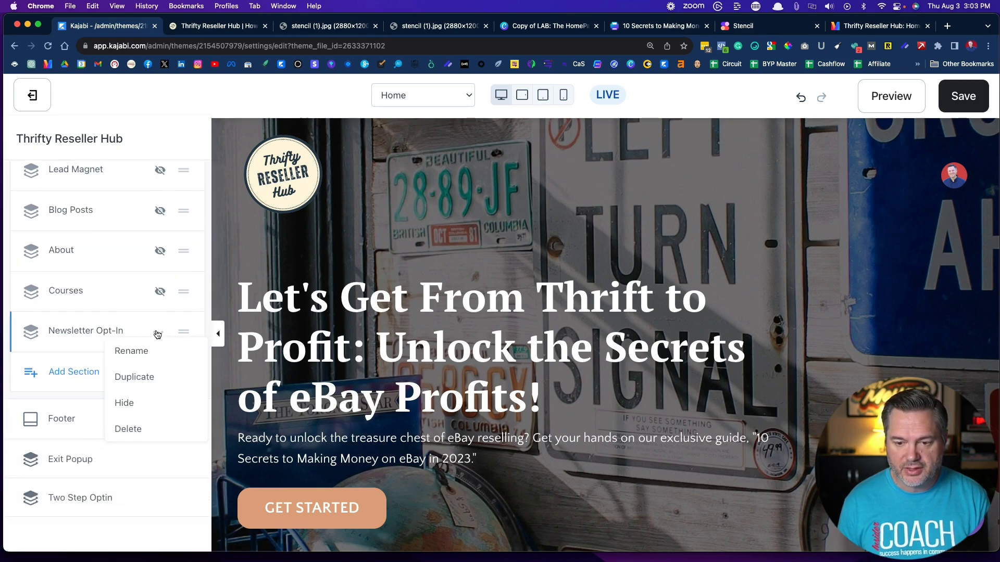
pyautogui.click(131, 403)
pyautogui.scroll(4, 109, 283)
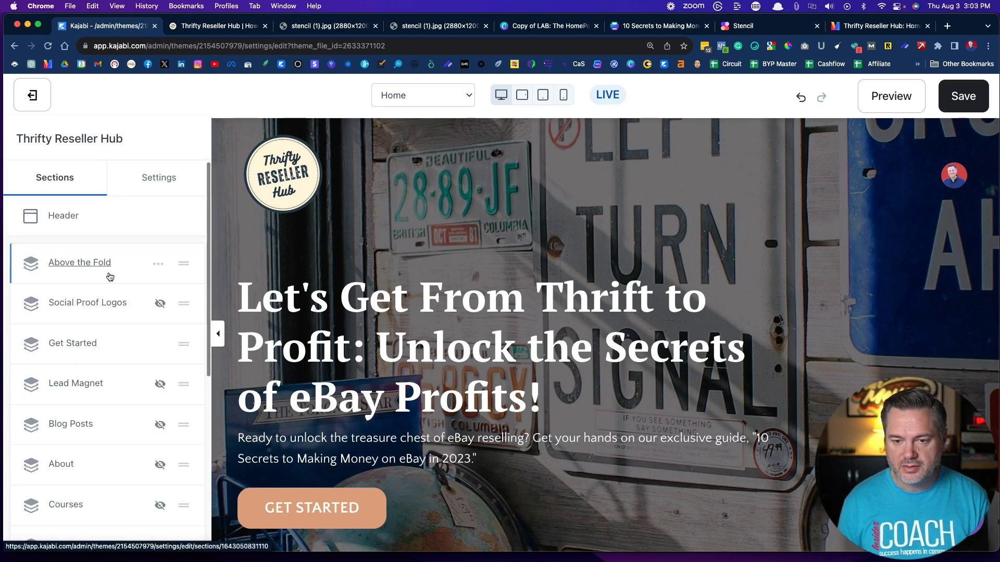
pyautogui.click(963, 95)
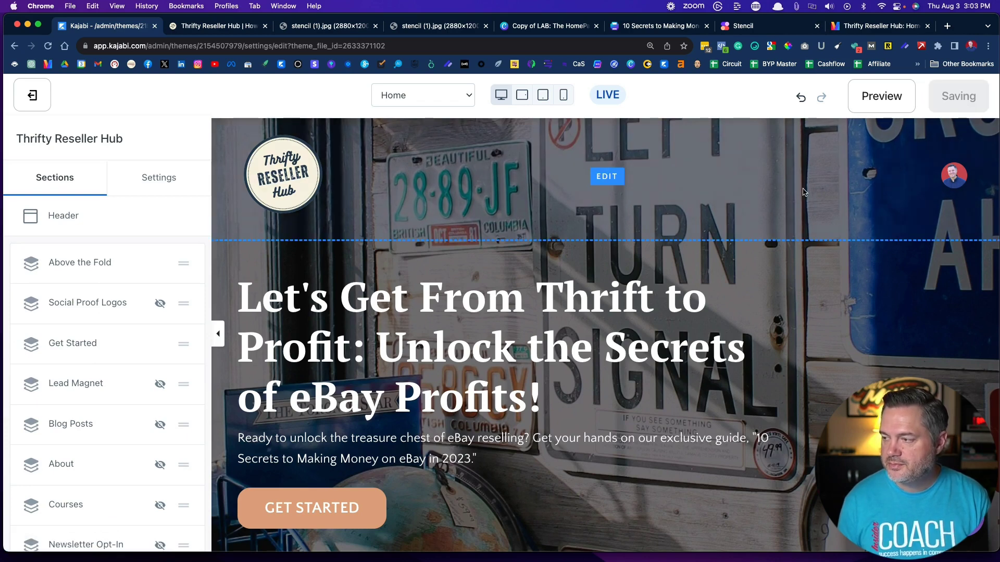
# - Check the preview shows the hero and 3 Steps cards followed directly by the footer
pyautogui.click(884, 99)
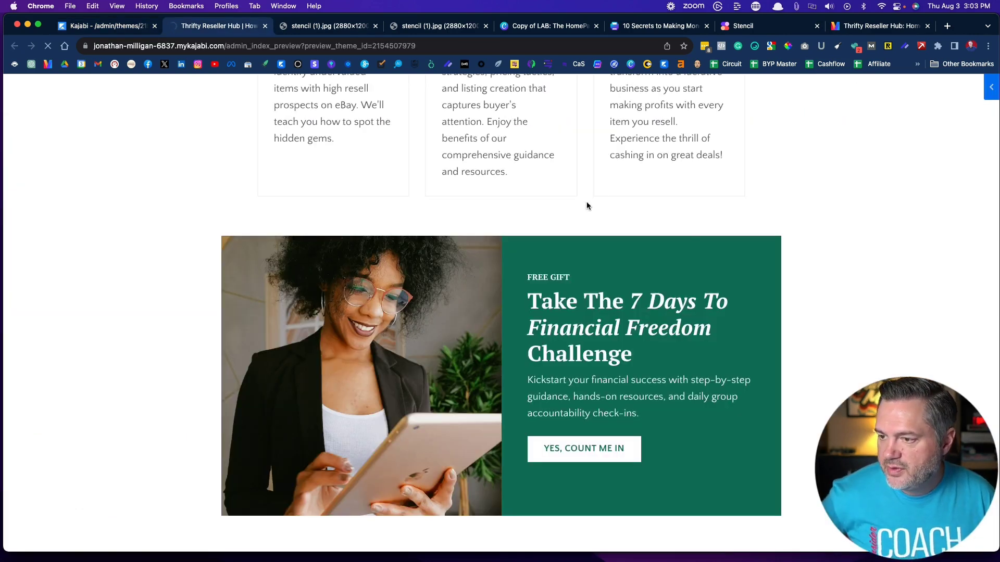
pyautogui.scroll(-6, 491, 250)
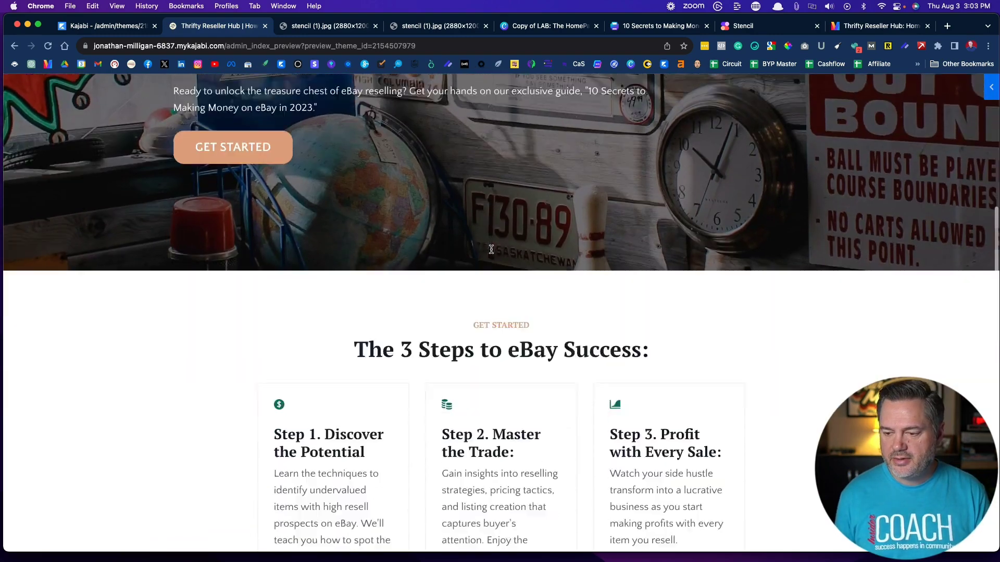
pyautogui.scroll(-3, 491, 249)
pyautogui.scroll(8, 490, 248)
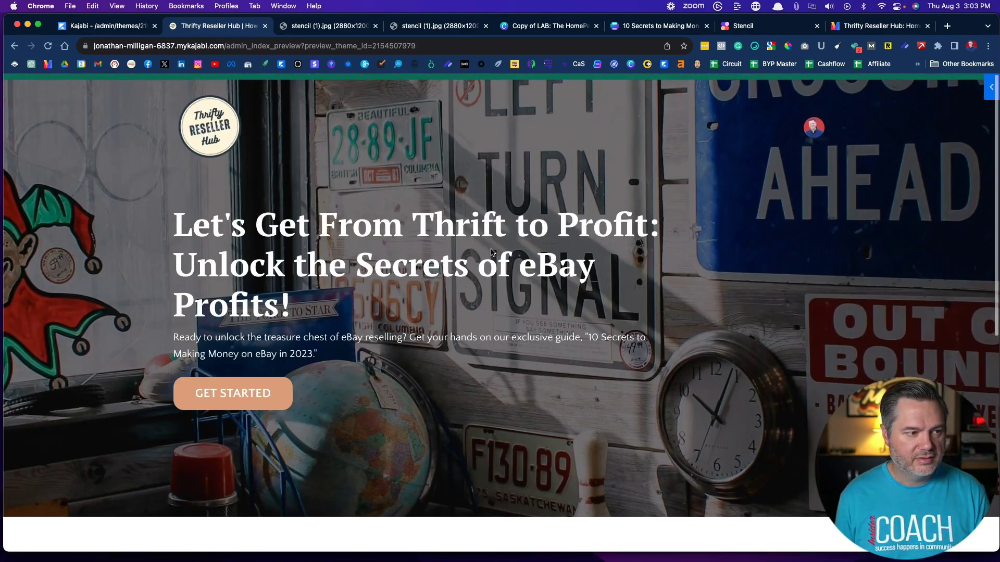
pyautogui.scroll(-6, 490, 252)
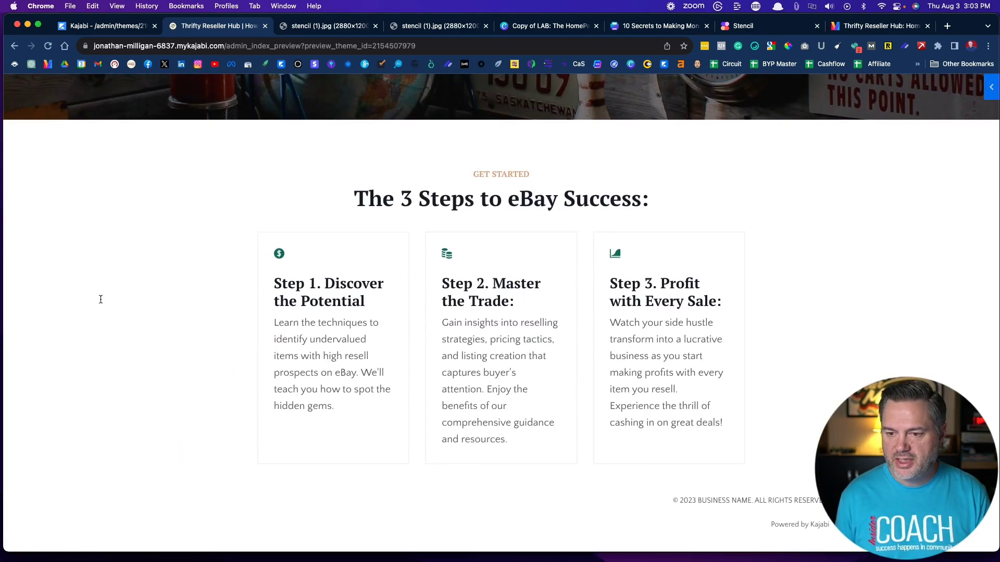
pyautogui.scroll(6, 182, 183)
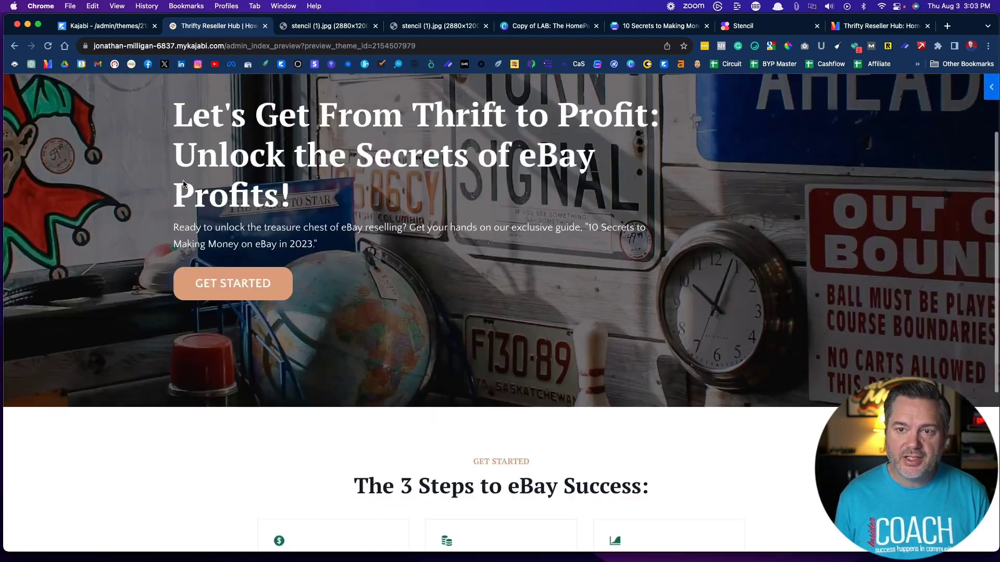
# - Set the Get Started section's background colour to cream FFF6DE and save
pyautogui.click(110, 31)
pyautogui.scroll(-5, 307, 270)
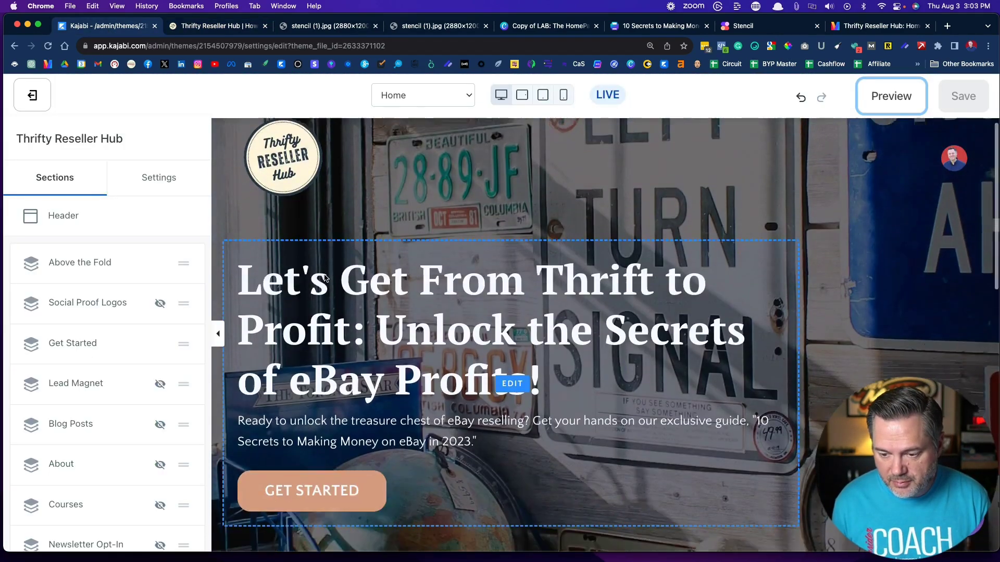
pyautogui.click(270, 191)
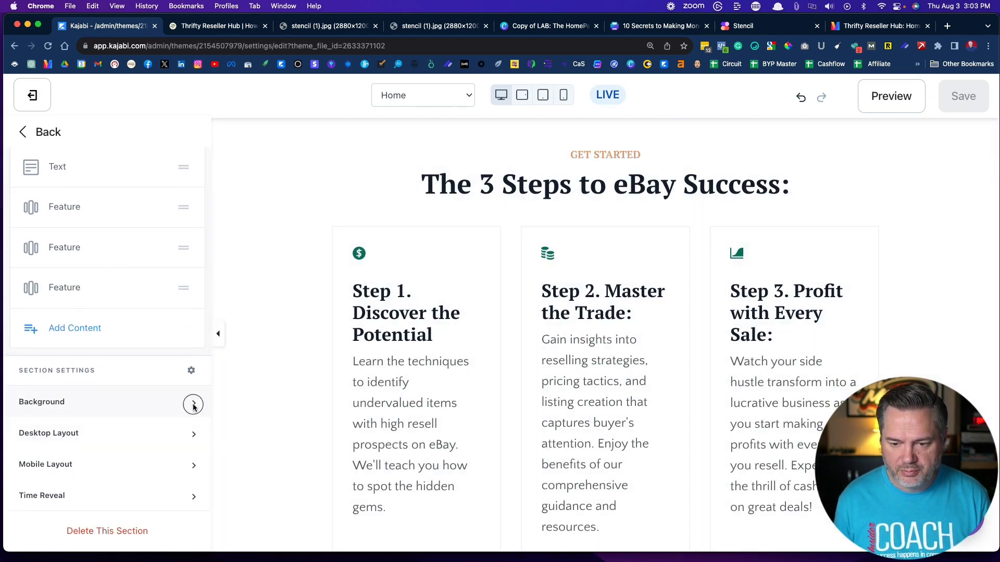
pyautogui.click(193, 405)
pyautogui.scroll(-8, 127, 408)
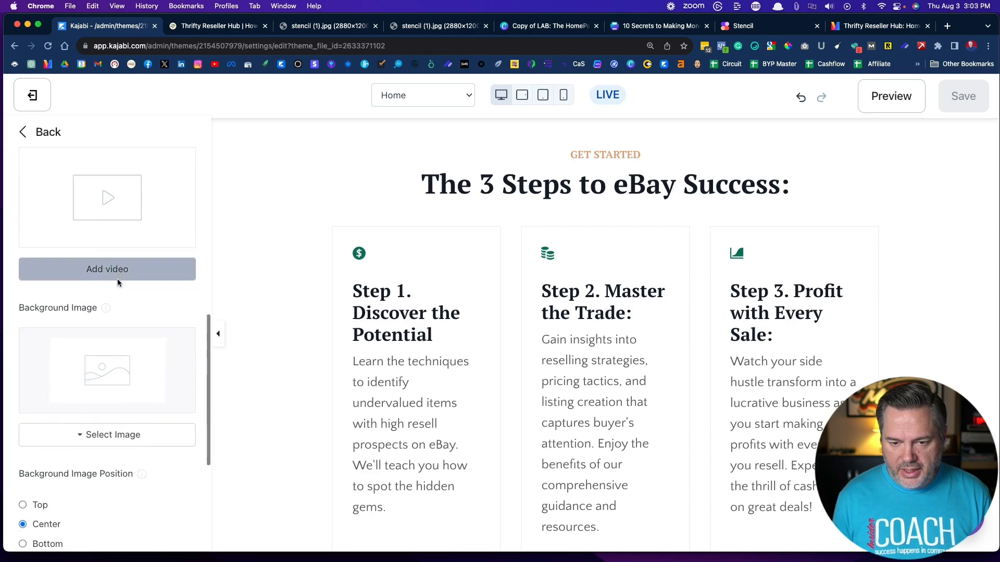
pyautogui.scroll(-5, 117, 283)
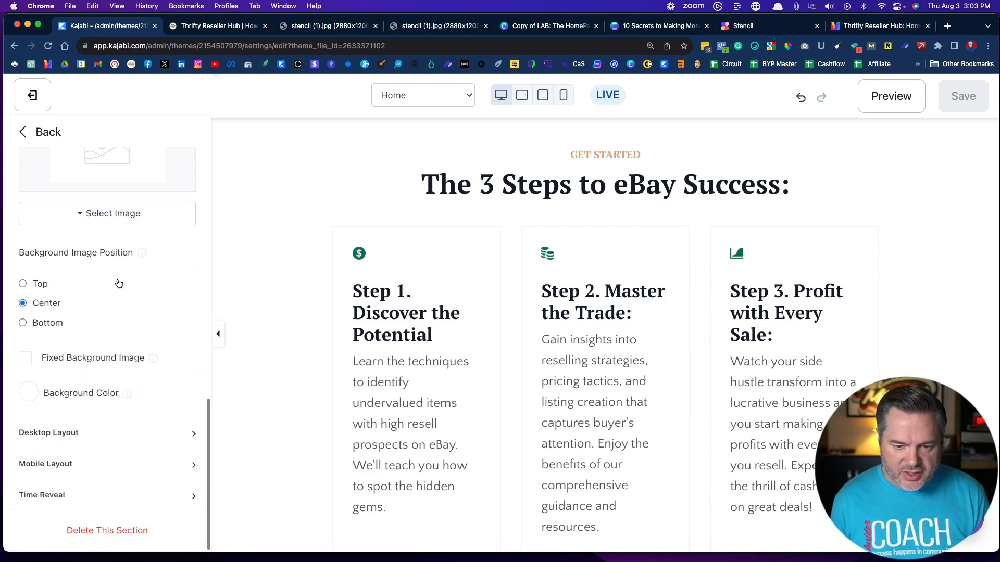
pyautogui.click(27, 394)
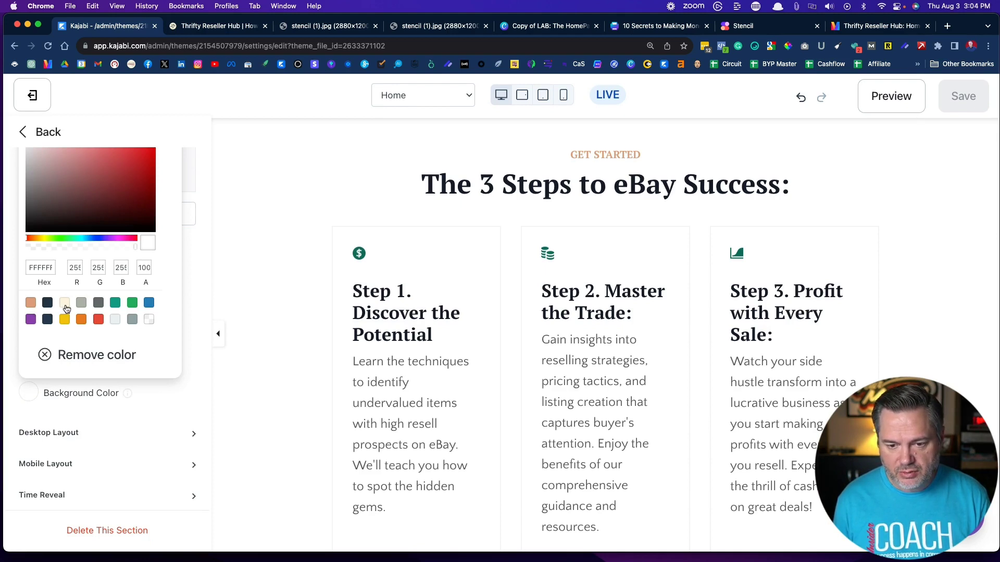
pyautogui.click(65, 303)
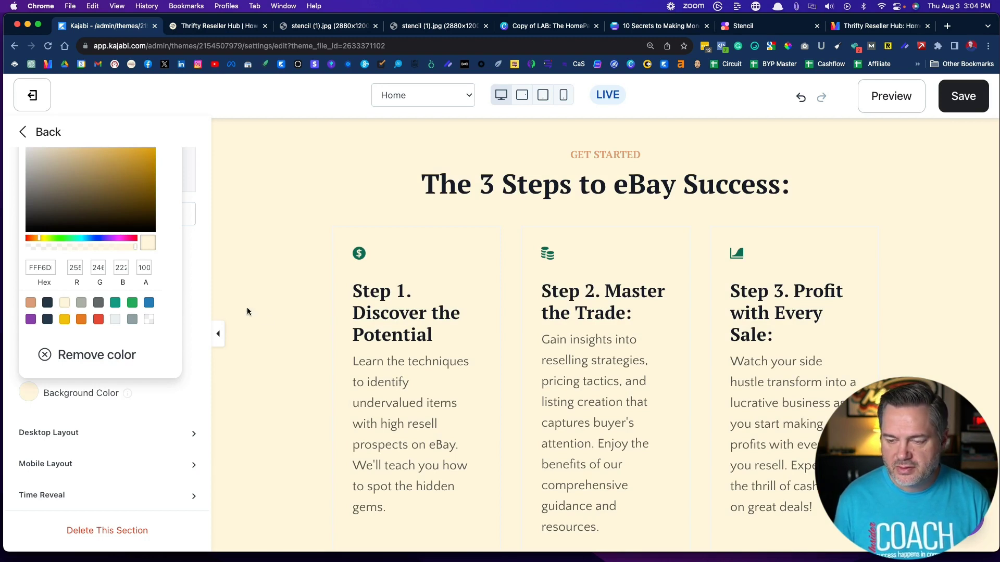
pyautogui.click(961, 110)
pyautogui.click(882, 95)
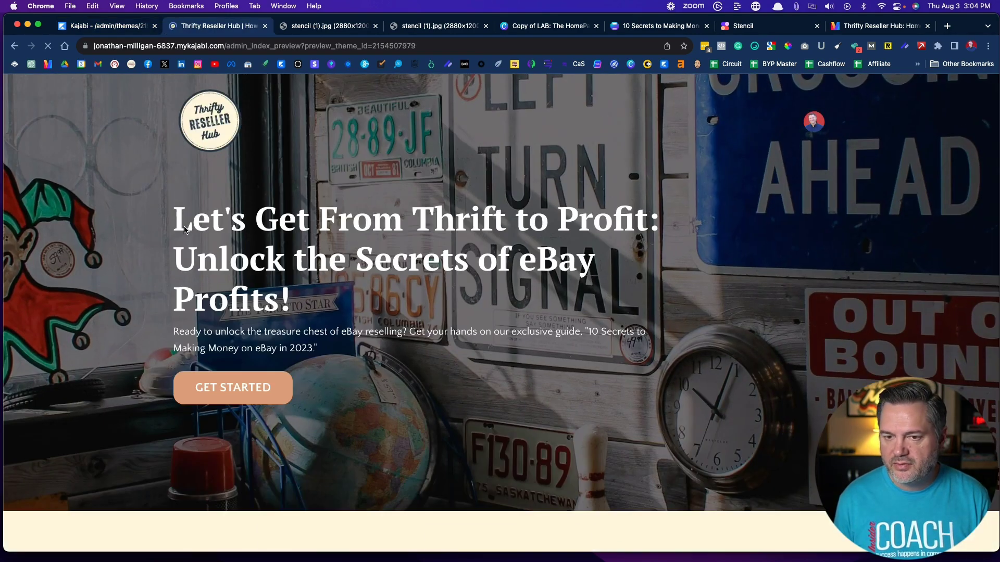
pyautogui.scroll(-8, 461, 386)
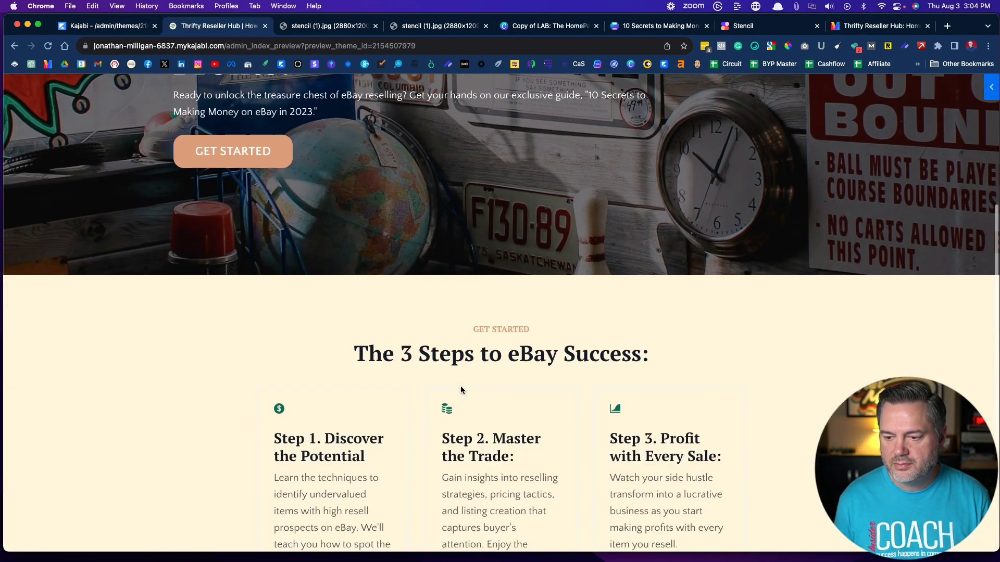
pyautogui.scroll(8, 460, 386)
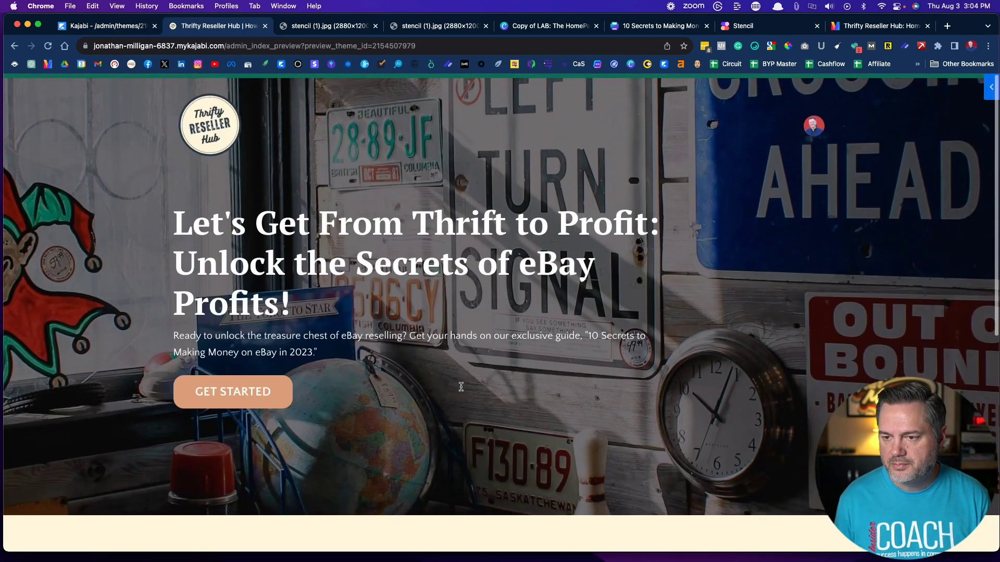